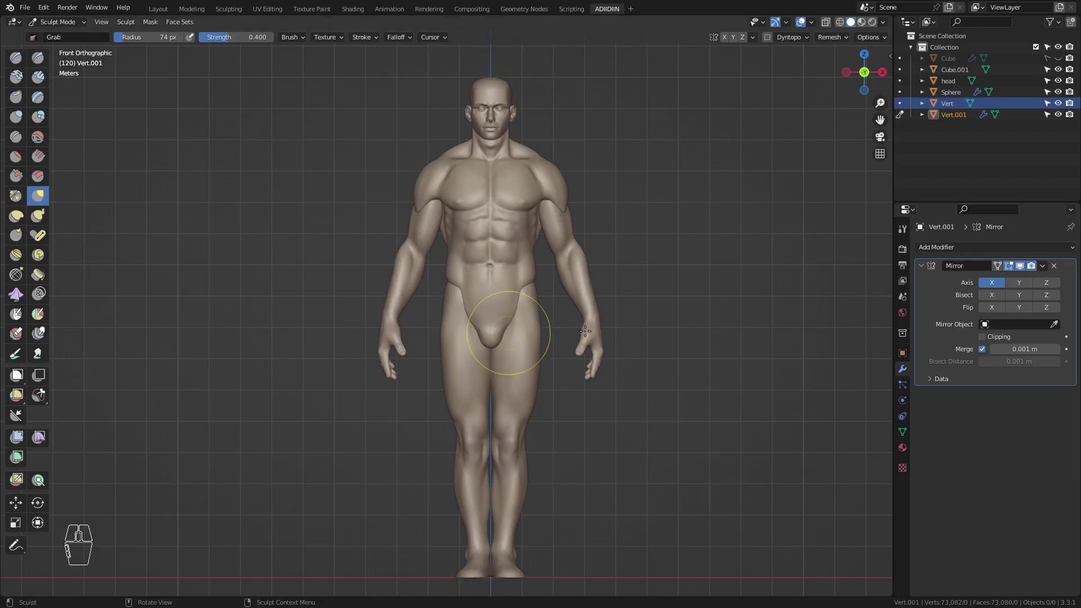
- Turn off the leg's Mirror modifier in the viewport and reshape the foot's sole outline from below with the Grab brush
left_click(1020, 267)
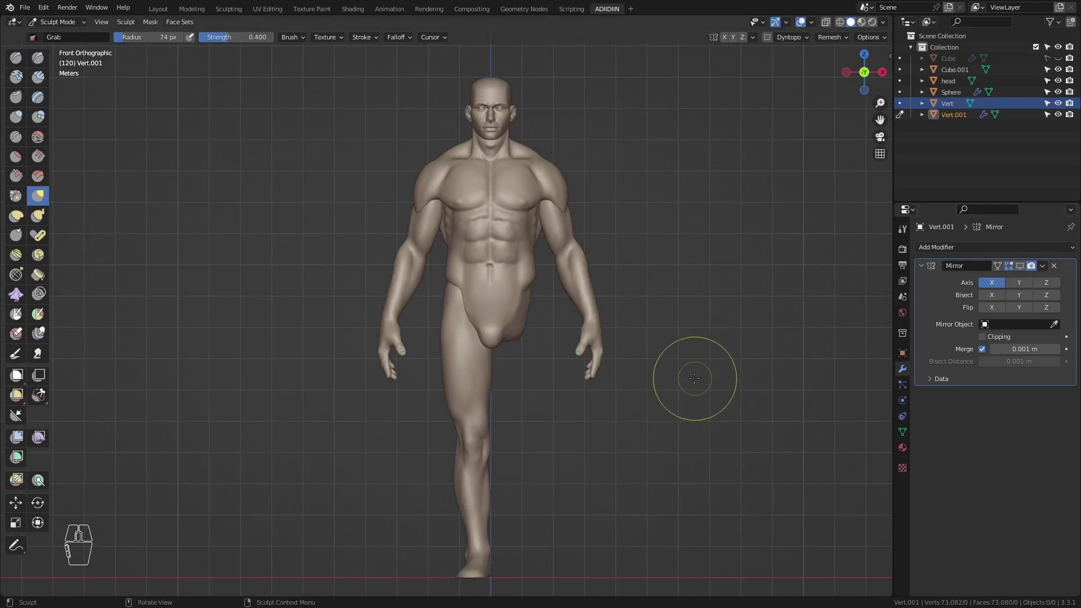
key("ctrl+KP_7")
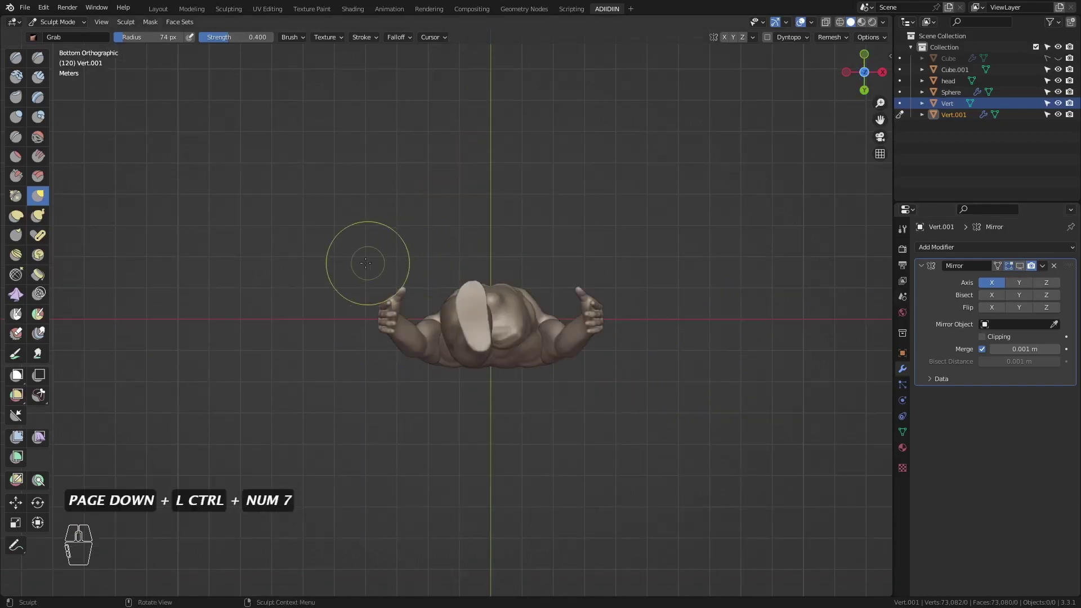
middle_click_drag(357, 254, 495, 316, "ctrl")
key("f")
left_click(656, 286)
middle_click_drag(597, 276, 525, 282, "shift")
left_click_drag(455, 247, 491, 241)
key("f")
left_click(509, 393)
key("f")
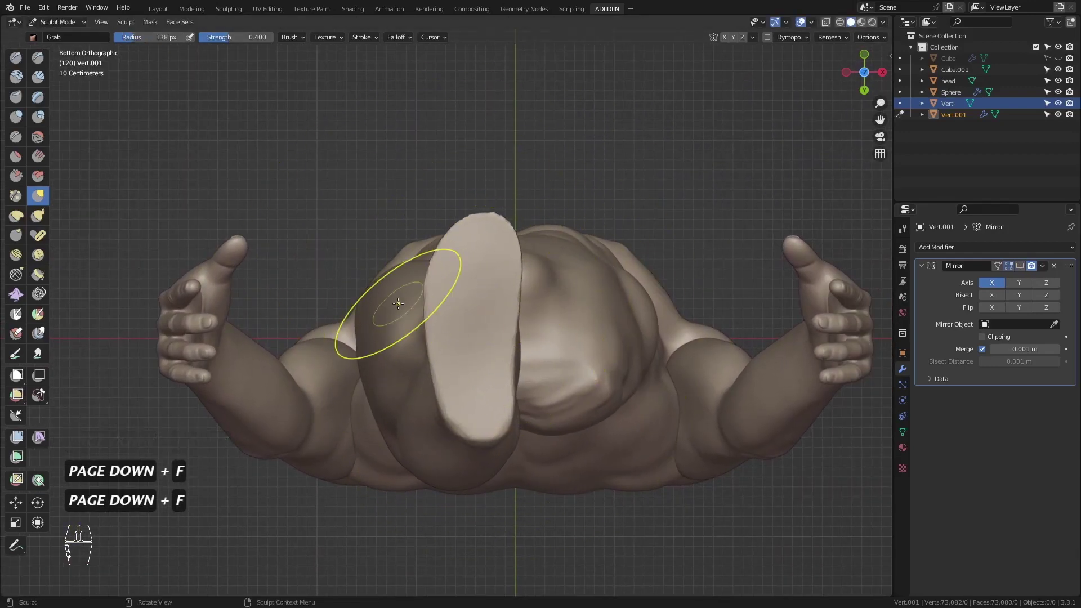
- Reshape the ankle and lower leg in the left side view with the Grab brush, adjusting its radius up to 170 px
key("ctrl+KP_3")
middle_click_drag(515, 415, 369, 395, "shift")
key("f")
left_click(416, 397)
left_click_drag(366, 401, 386, 394)
key("f")
left_click(359, 383)
left_click_drag(362, 354, 364, 328)
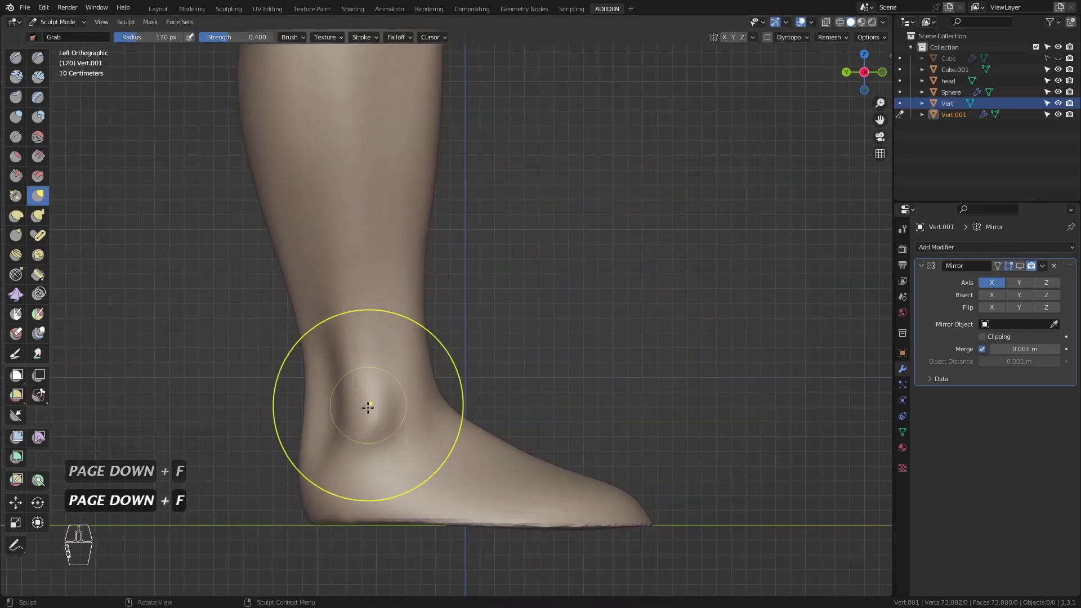
- Carve lines on the side of the ankle and across the foot at the toe base with a 28 px Draw Sharp brush
key("f")
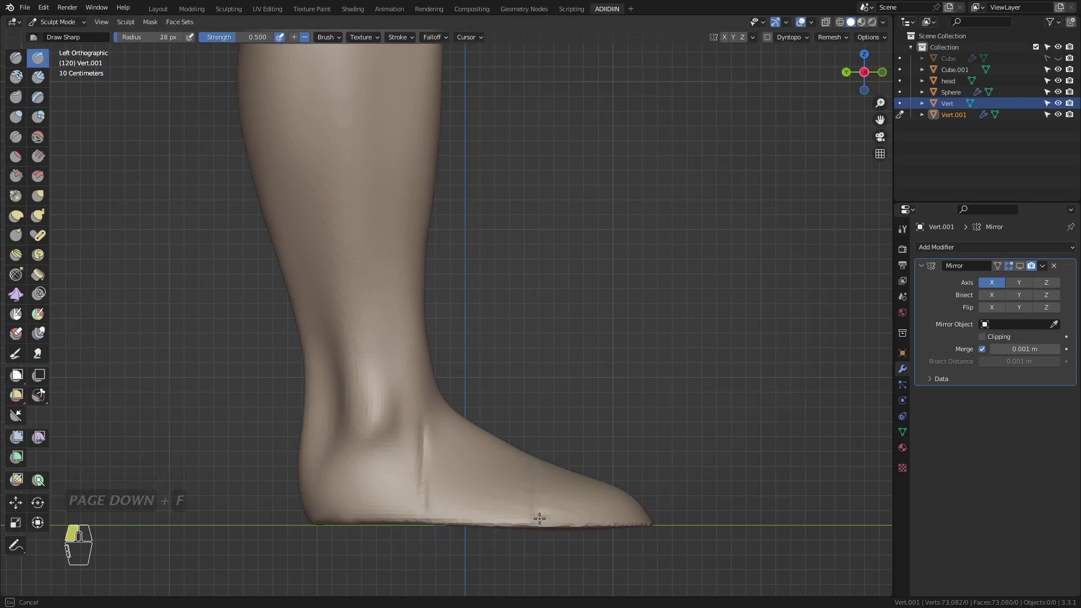
middle_click_drag(450, 352, 465, 416)
middle_click_drag(479, 423, 520, 458, "ctrl")
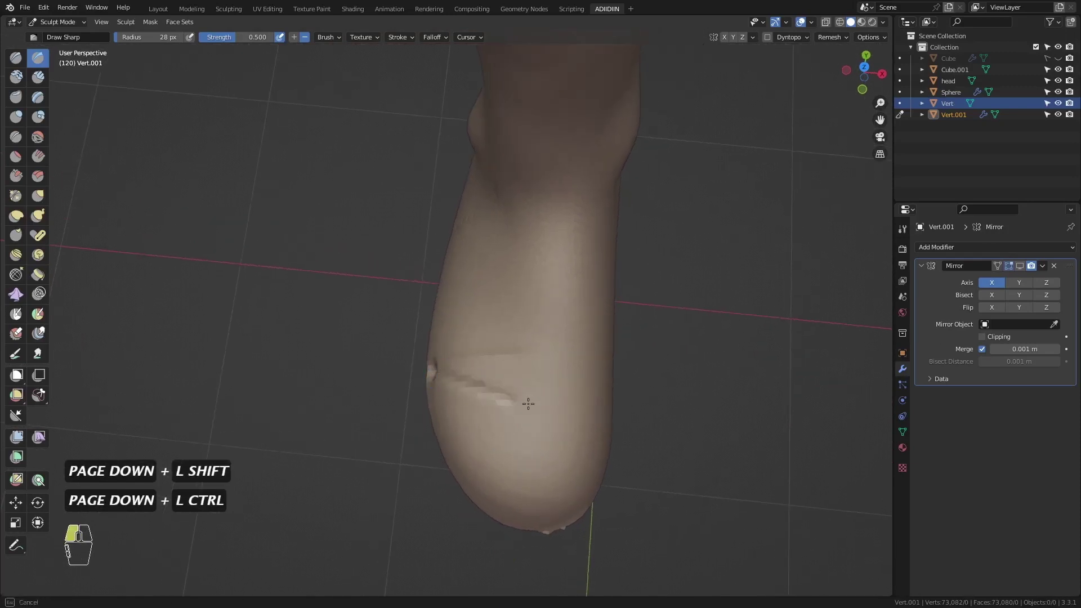
middle_click_drag(580, 409, 604, 386)
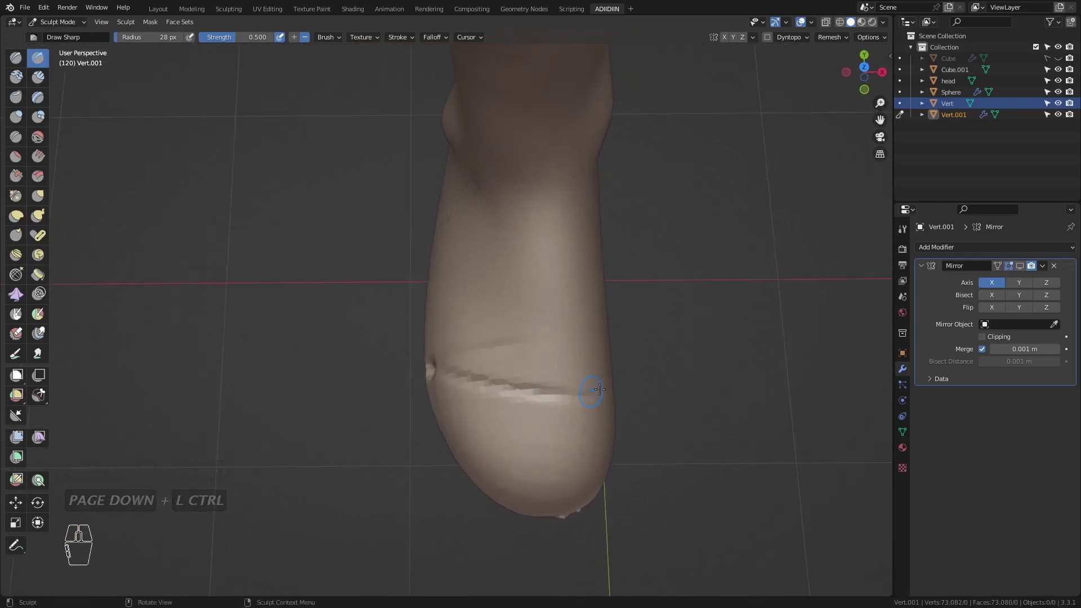
- Cut off the front of the foot along the carved line with Lasso Trim in Difference mode, then remesh the leg
left_click(38, 394)
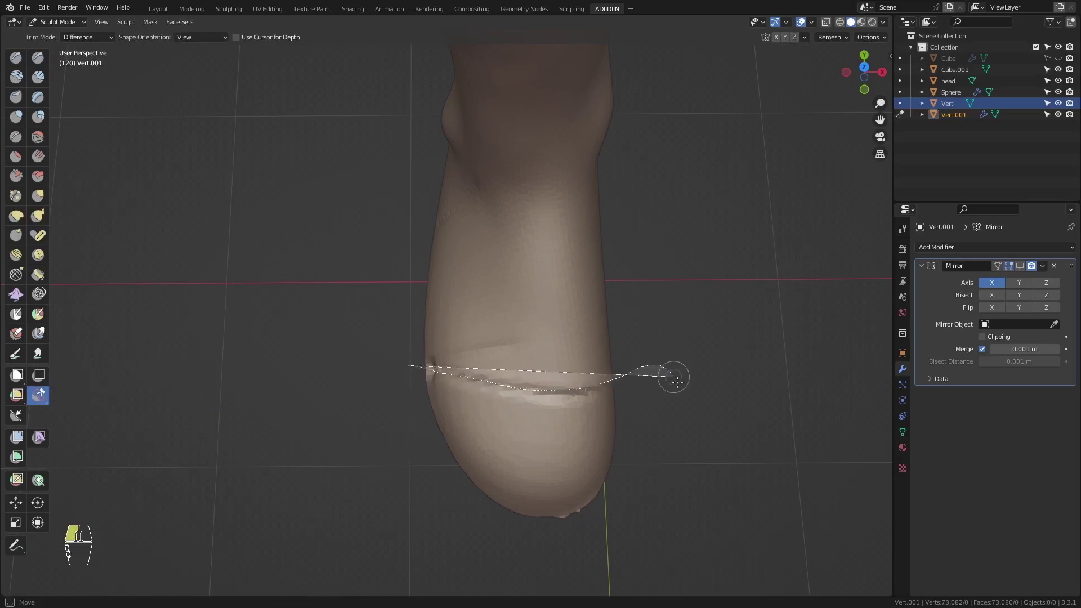
mouse_move(689, 406)
left_mouse_down()
mouse_move(292, 459)
mouse_move(261, 381)
mouse_move(292, 393)
left_mouse_up()
key("KP_1")
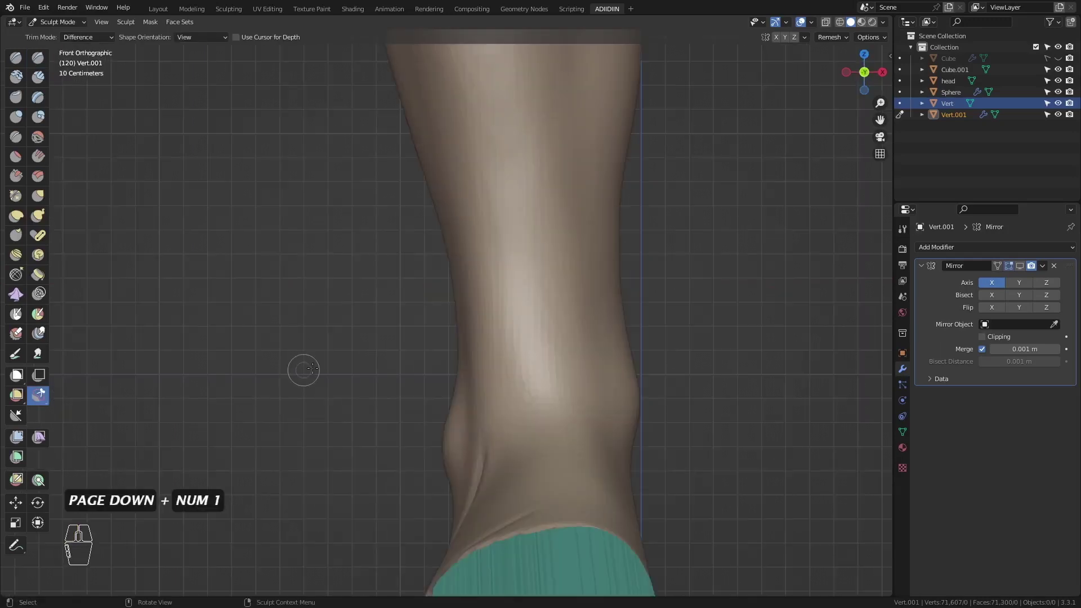
middle_click_drag(345, 466, 295, 280, "shift")
key("w")
left_click(321, 307)
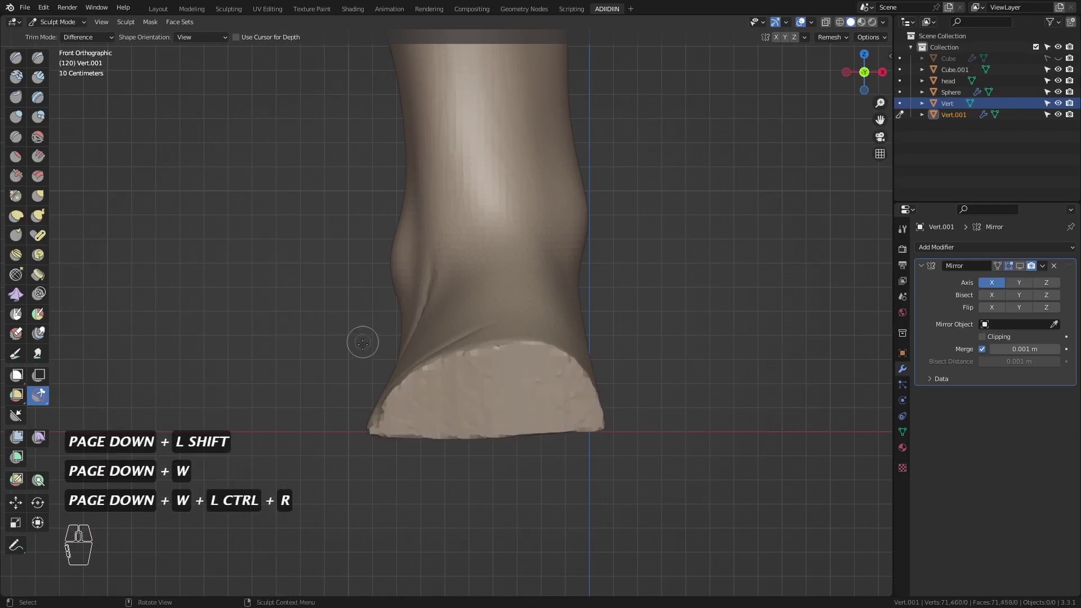
- Carve a crease from the outer side of the foot across the front of the ankle with a 63 px Draw Sharp brush
key("g")
key("f")
key("f")
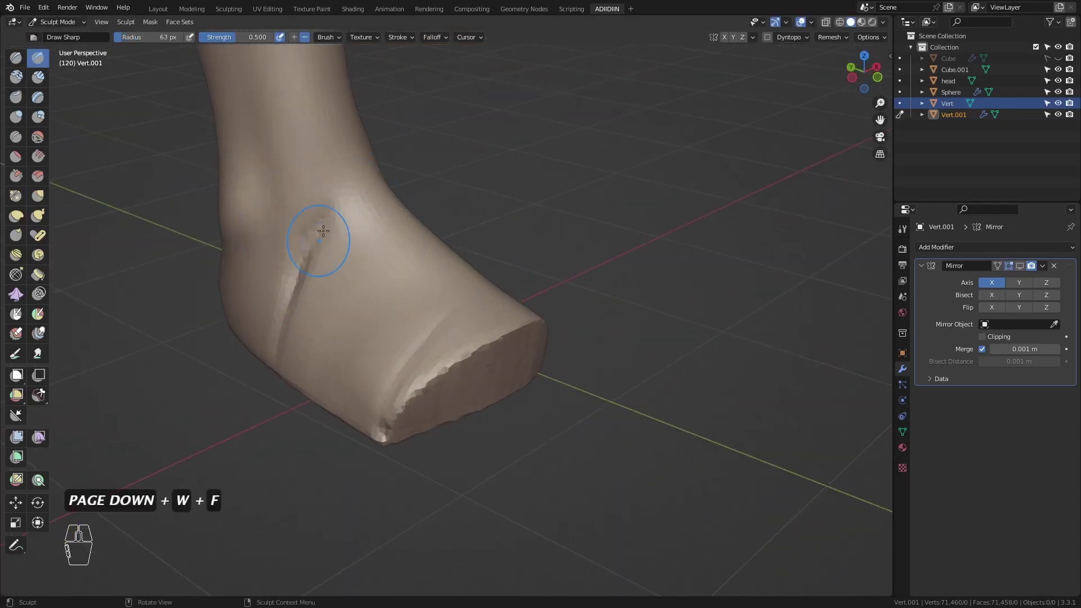
left_click_drag(332, 209, 313, 271)
middle_click_drag(316, 264, 254, 282)
left_click_drag(451, 174, 529, 177)
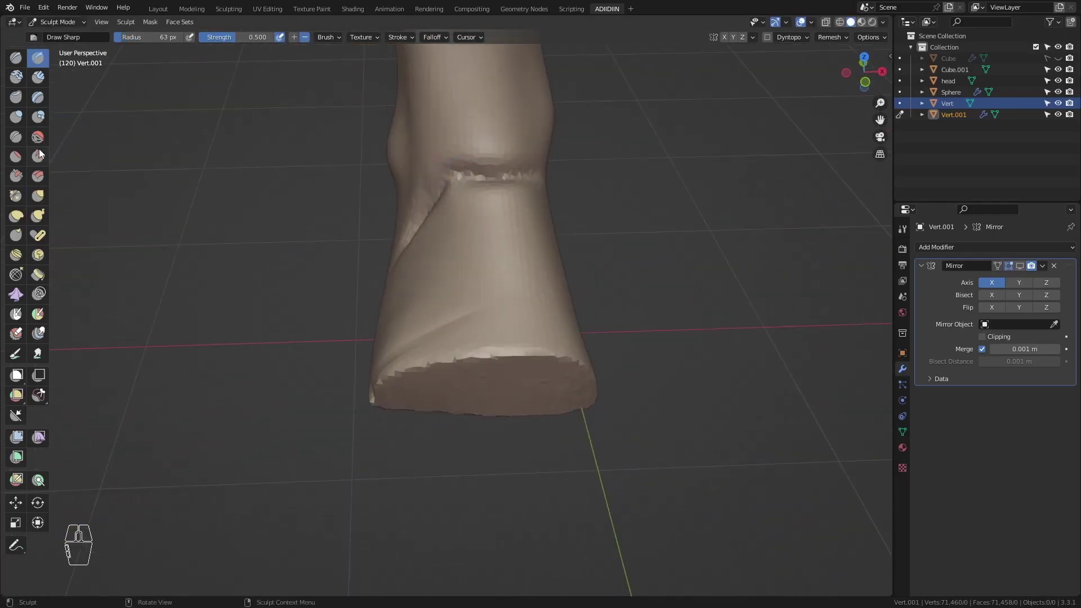
- Flatten the surface of the instep and ankle with the Scrape/Peaks brush at 135 px radius and 0.700 strength
left_click(16, 176)
middle_click_drag(254, 287, 379, 289)
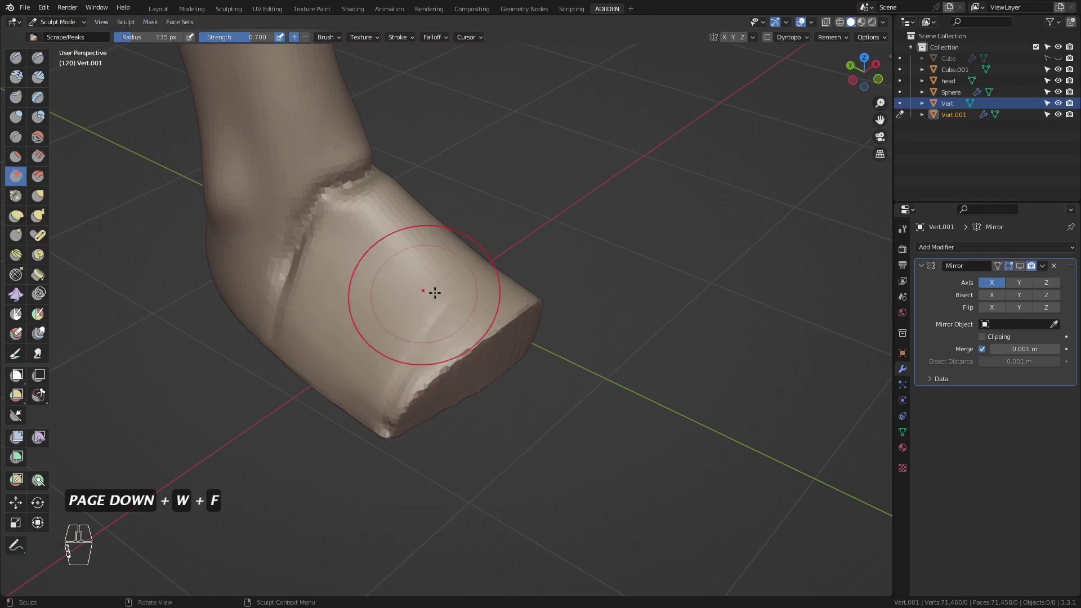
middle_click_drag(453, 295, 488, 198)
key("Page_Down")
key("w")
- Switch to Object Mode, add a cube, and scale its mesh down to toe size in the right side view
key("KP_1")
key("KP_3")
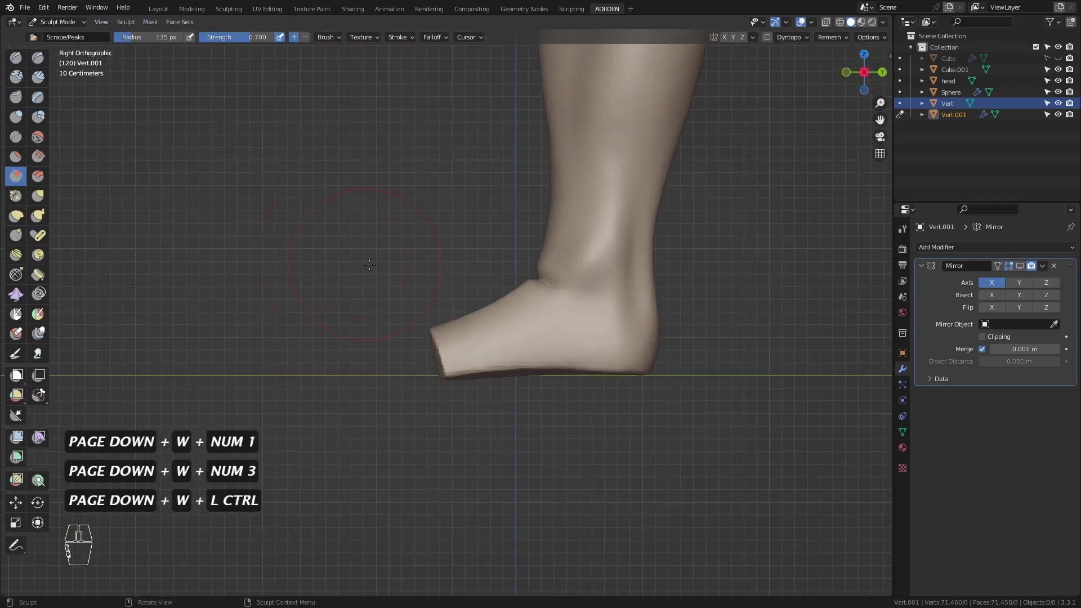
key("ctrl+Tab")
key("shift+a")
mouse_move(324, 279)
left_click(372, 292)
key("Tab")
key("s")
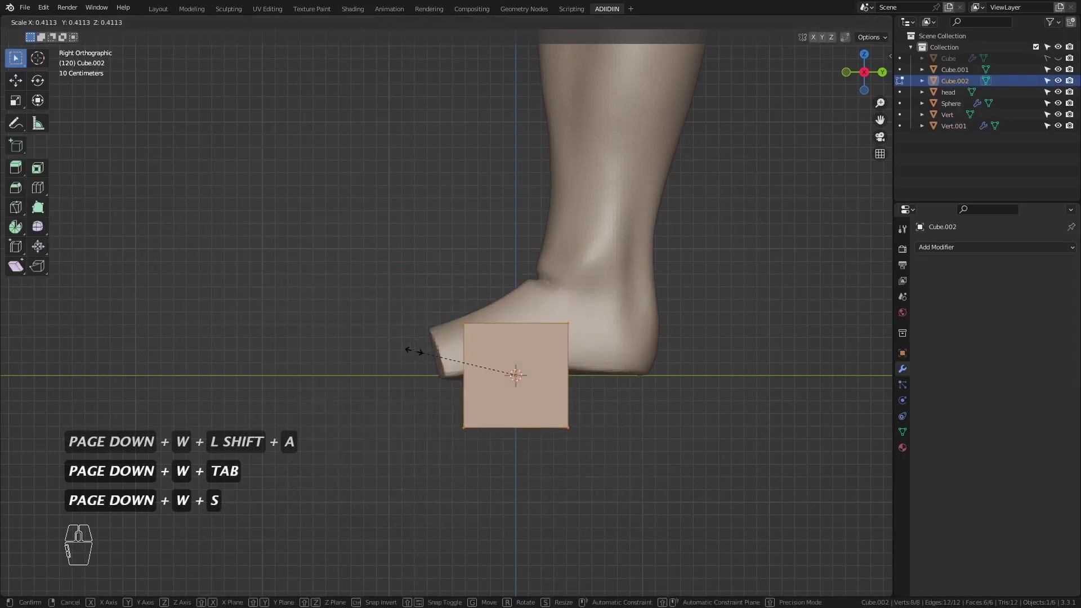
left_click(425, 358)
- Move the cube to the trimmed front end of the foot, resting at ground level
key("g")
left_click(400, 363)
middle_click_drag(400, 364, 400, 406, "ctrl")
key("g")
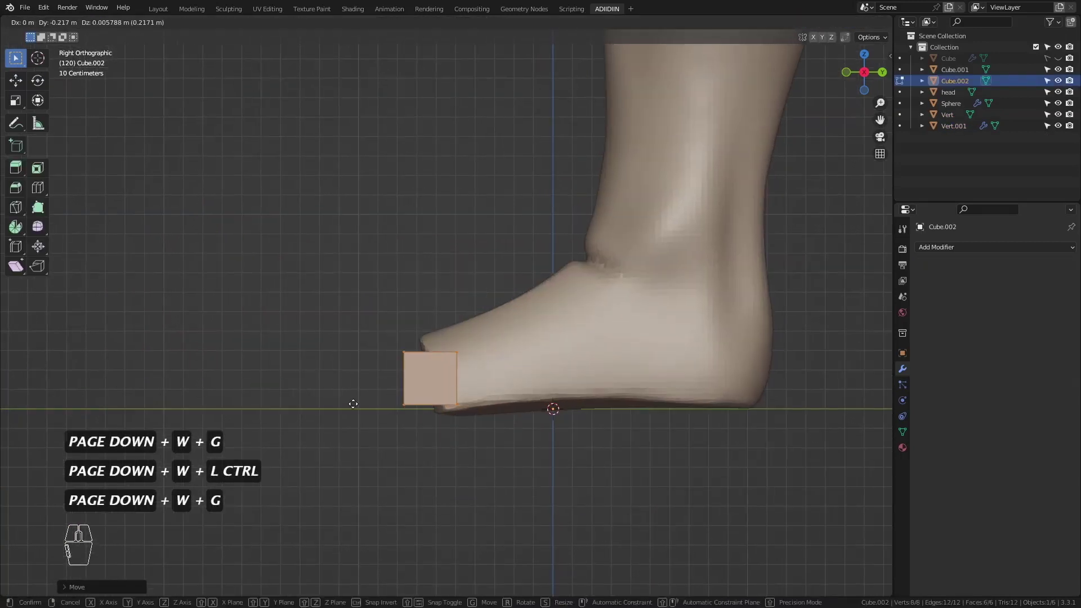
left_click(359, 409)
- Lengthen the toe block by moving its front vertices forward along the Y axis
key("shift+z")
left_click_drag(379, 336, 433, 431)
key("g")
key("y")
left_click(280, 431)
key("shift+z")
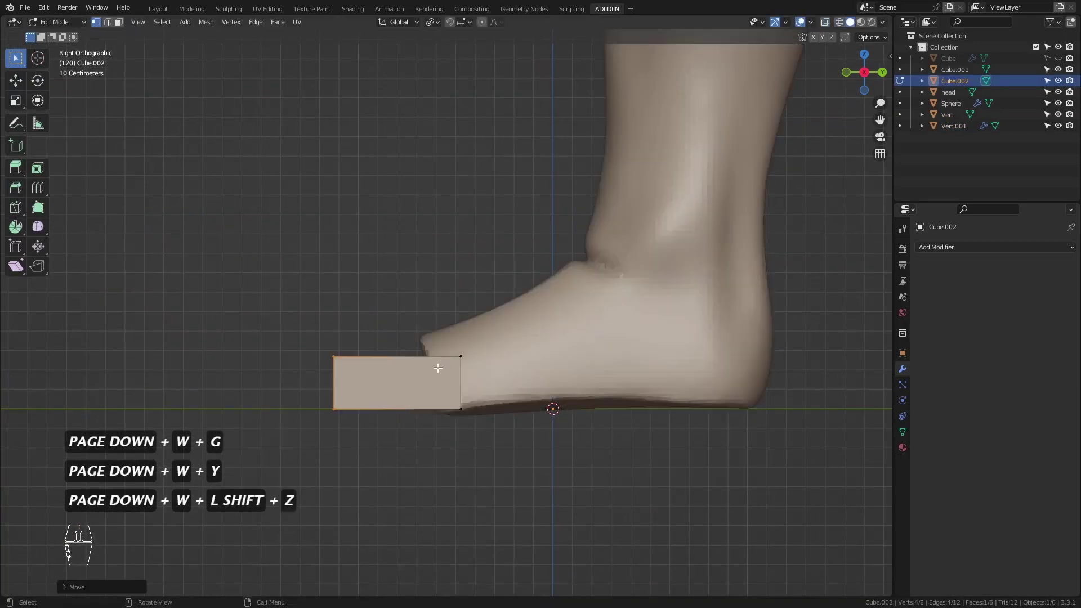
- Add a loop cut near the foot end of the toe block, then rotate and shift its top vertices into a downward slope
key("ctrl+r")
left_click(421, 357)
left_click(469, 356)
key("shift+z")
left_click_drag(296, 330, 487, 376)
key("r")
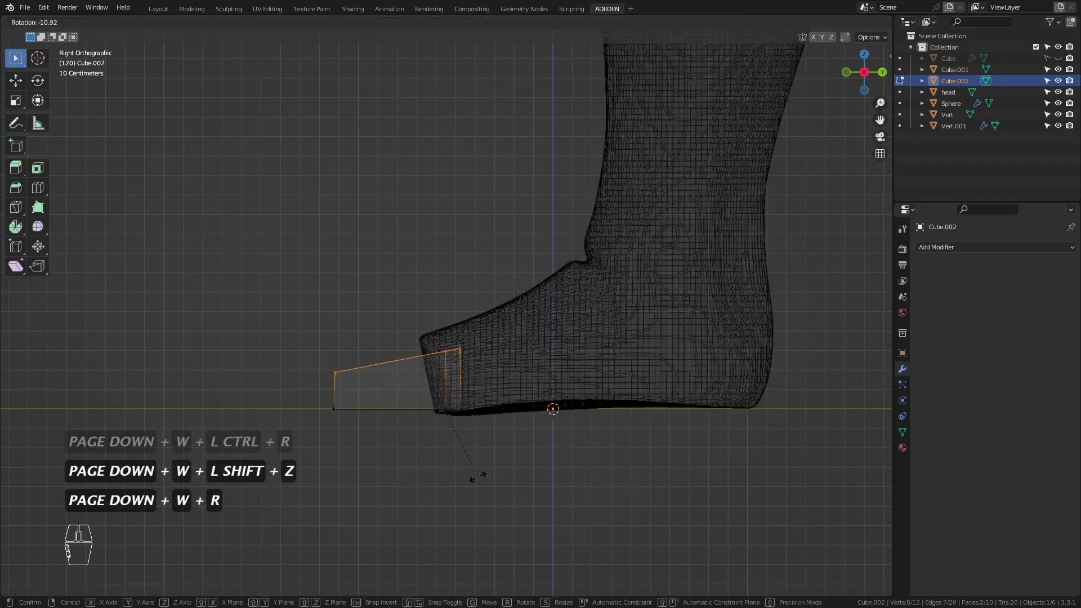
left_click(475, 470)
key("g")
left_click(468, 449)
- Add a loop cut across the middle of the toe block's protruding part
key("ctrl+r")
left_click(390, 347)
left_click(350, 299)
- Narrow the toe block along X and shift it along X to the inner edge of the foot, viewed from below
key("ctrl+KP_7")
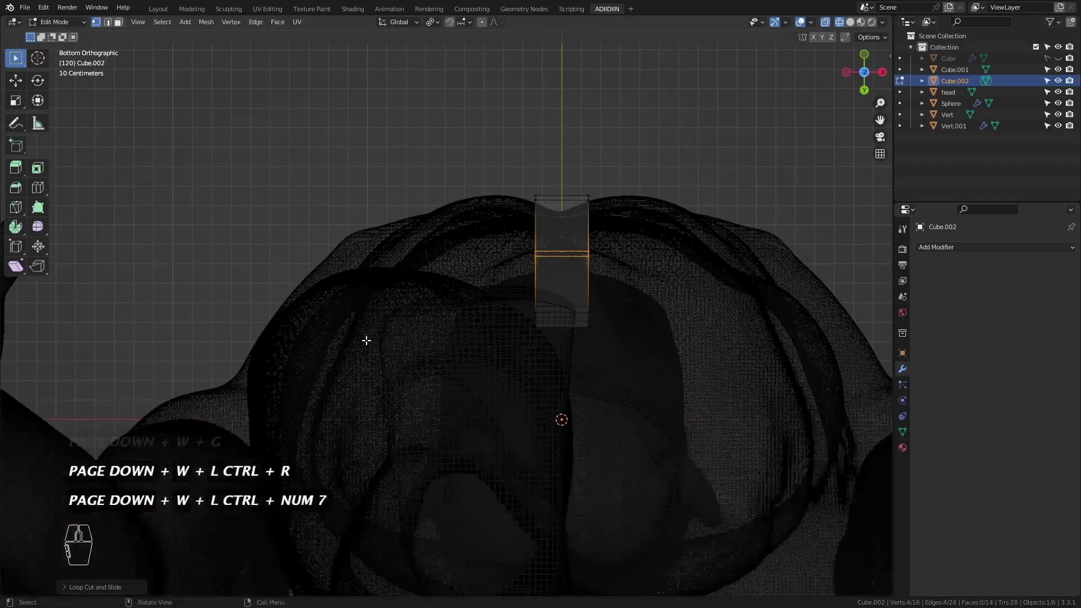
key("shift+z")
key("a")
key("s")
key("x")
left_click(433, 353)
key("g")
key("x")
left_click(434, 359)
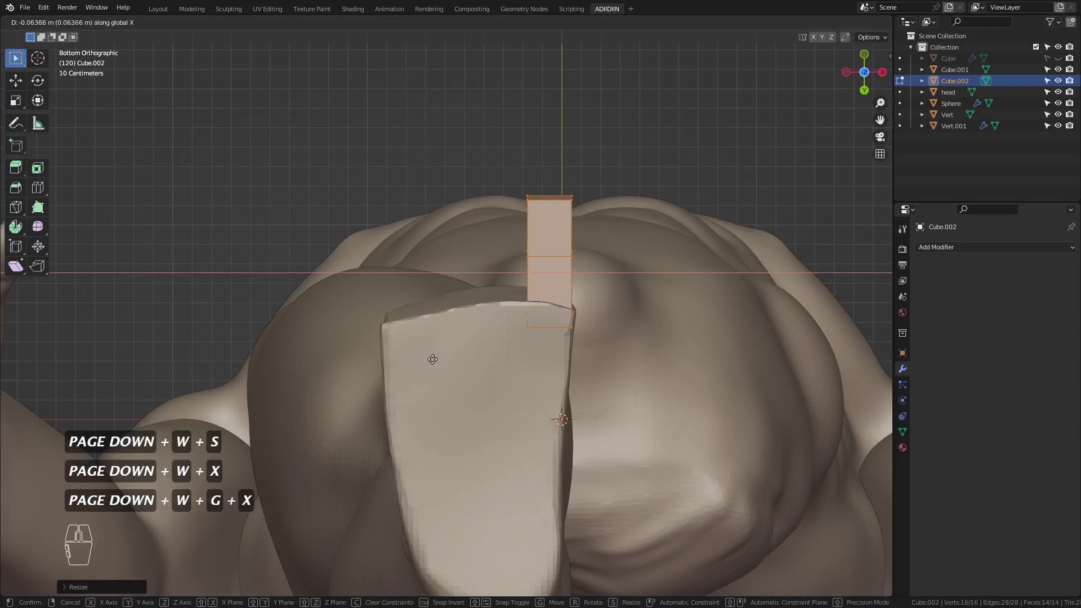
- Widen the toe block's middle loop along X and narrow its front end along X to taper the big toe
left_click(550, 261, "alt")
key("s")
key("x")
left_click(425, 366)
key("shift+z")
left_click_drag(617, 163, 479, 225)
key("shift+z")
key("s")
key("x")
left_click(442, 299)
- Bevel the big toe's middle edge loop with two segments
key("2")
left_click(544, 258)
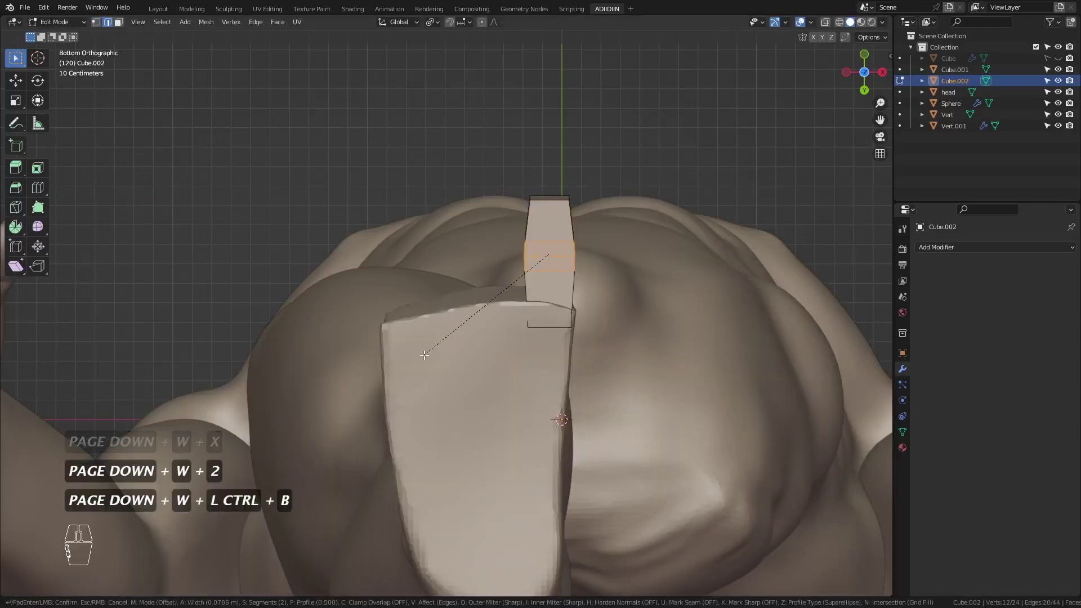
left_click(425, 354)
- Add a second cube, scale its mesh down, and position it beside the big toe in the bottom view
key("ctrl+Tab")
key("shift+a")
left_click(462, 305)
key("Tab")
key("s")
left_click(536, 386)
key("g")
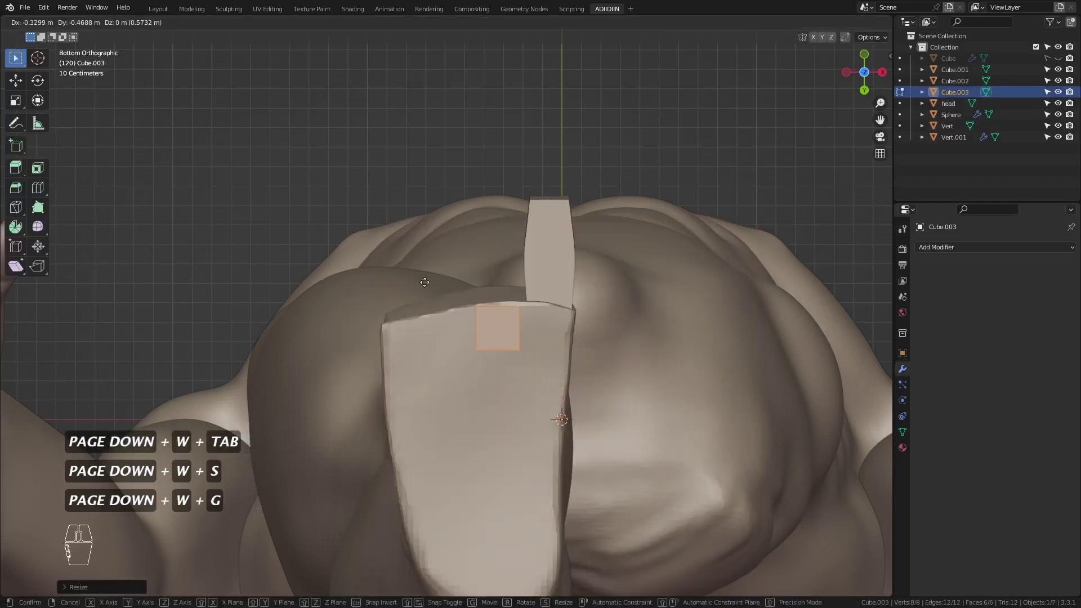
left_click(422, 257)
- Align the second cube with the foot's front end in side view and stretch its front along Y past the big toe
key("KP_3")
key("shift+z")
key("g")
left_click(365, 410)
left_click_drag(440, 342, 383, 449)
key("g")
key("y")
left_click(285, 425)
- Move the second toe block's rear top vertices to slope its top, and add a loop cut near the foot end
left_click_drag(436, 345, 476, 396)
key("g")
left_click(450, 369)
key("ctrl+r")
left_click(450, 368)
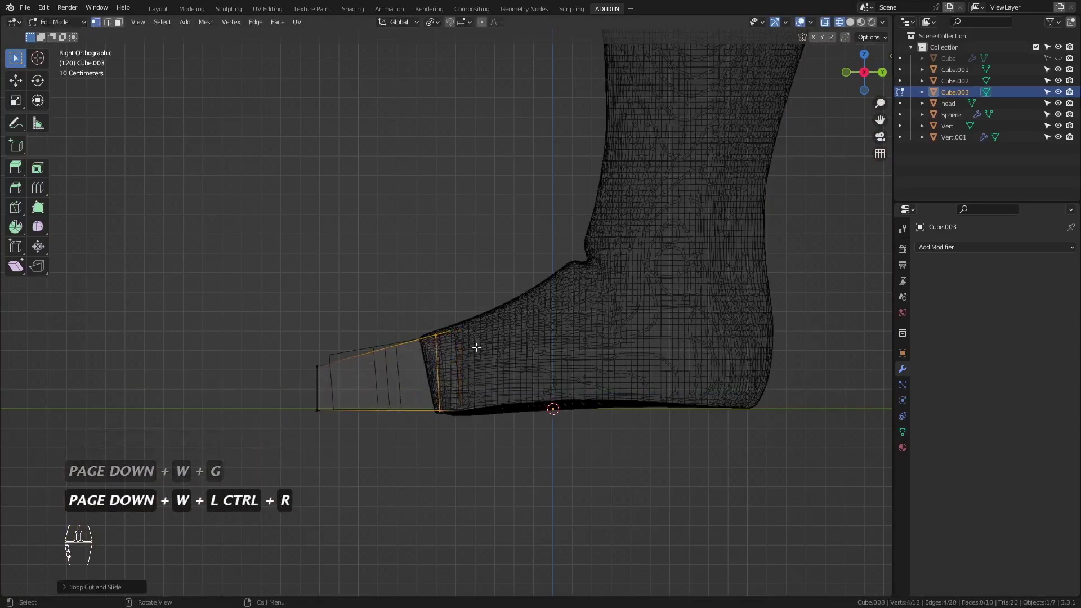
- Add two evenly spaced loop cuts across the second toe block's protruding part
key("ctrl+KP_7")
key("shift+z")
key("ctrl+r")
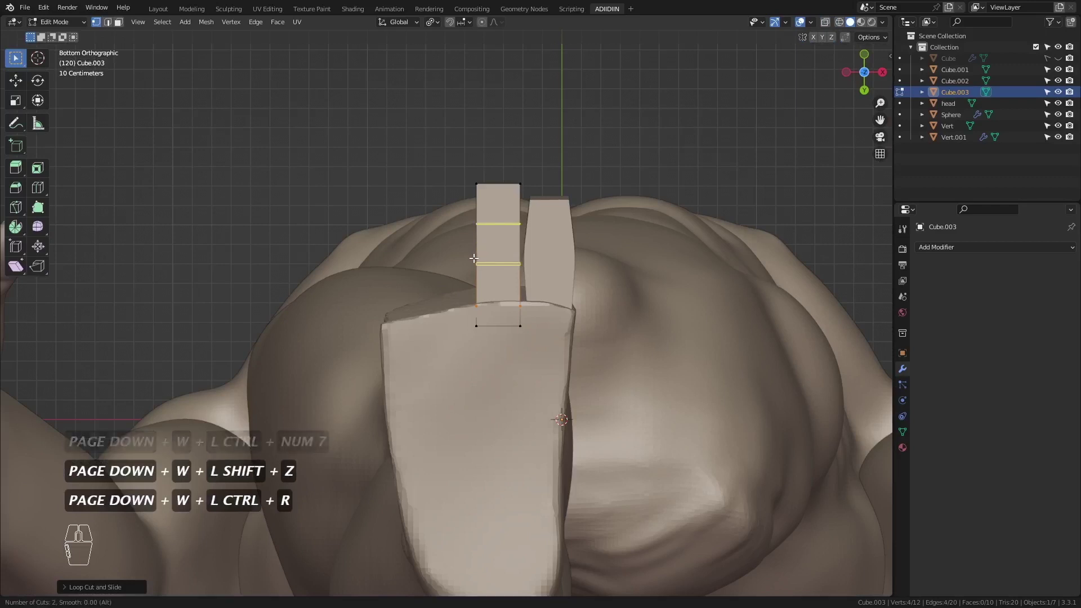
- Bend the second toe into an arch by moving its middle vertices in side view, and bevel its two middle loops
key("ctrl+KP_3")
key("shift+z")
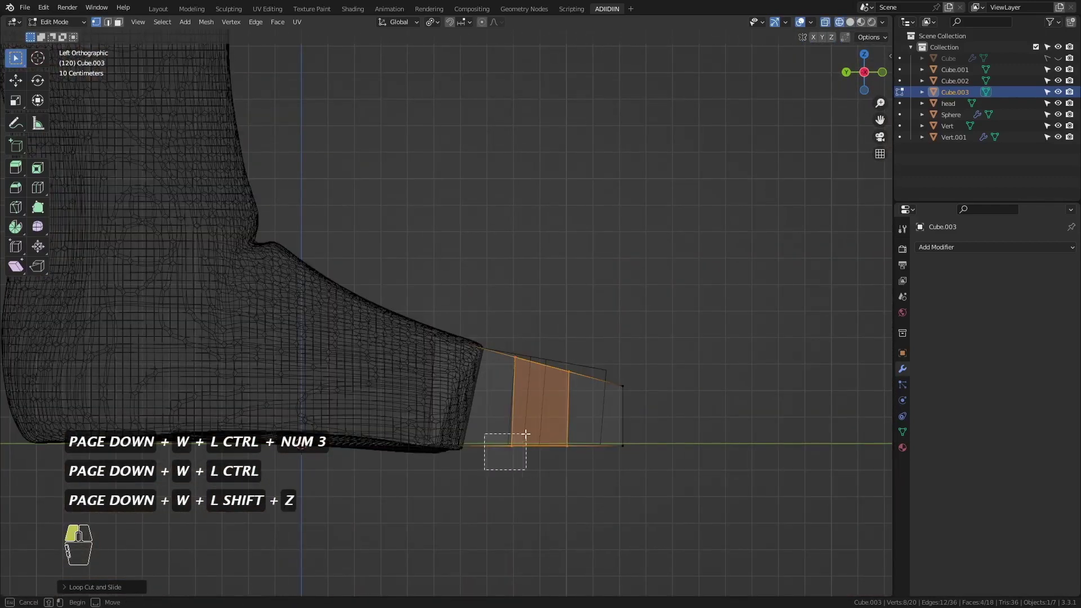
left_click_drag(526, 435, 528, 433)
key("g")
left_click(517, 411)
left_click_drag(553, 348, 594, 399)
key("g")
left_click(587, 414)
key("ctrl+b")
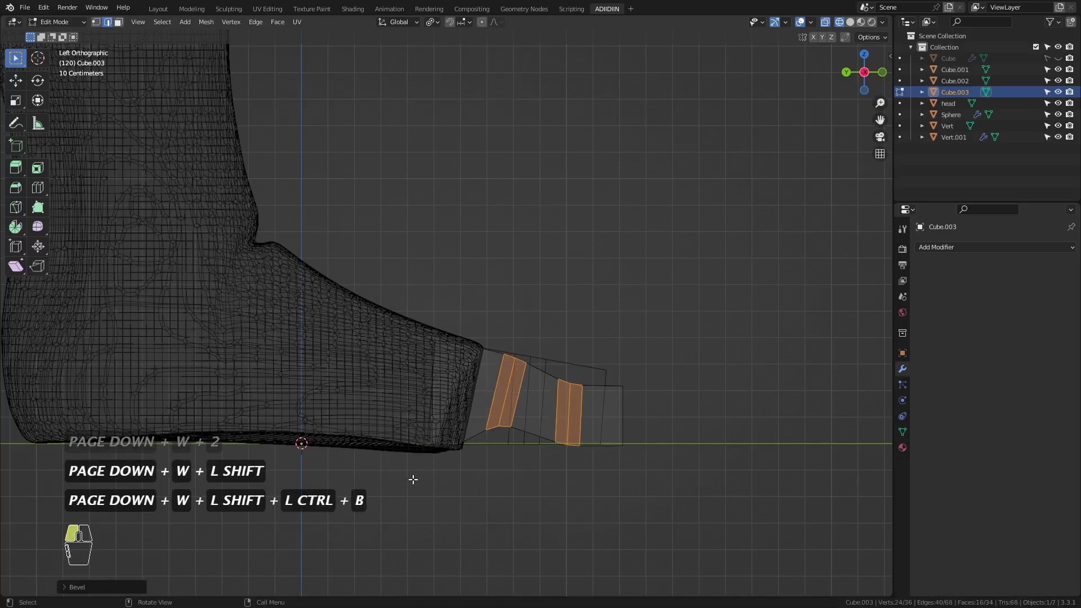
- Select both toe blocks in Object Mode and add Subdivision modifiers at level 2
key("Tab")
key("shift+z")
left_click(563, 372, "shift")
key("ctrl+2")
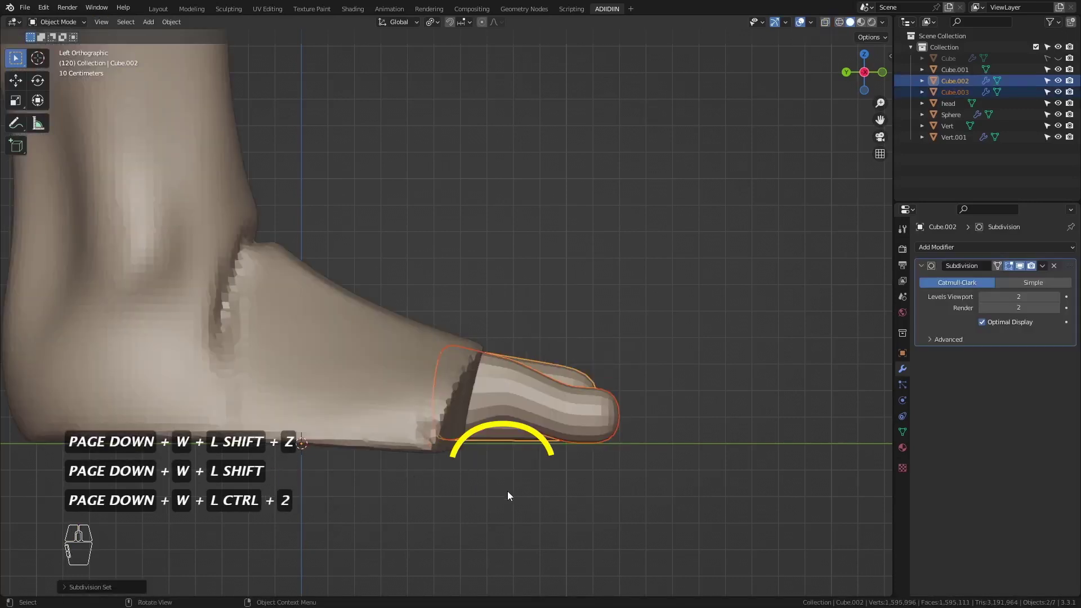
- Narrow the second toe along X and move it along X closer to the big toe
key("ctrl+KP_7")
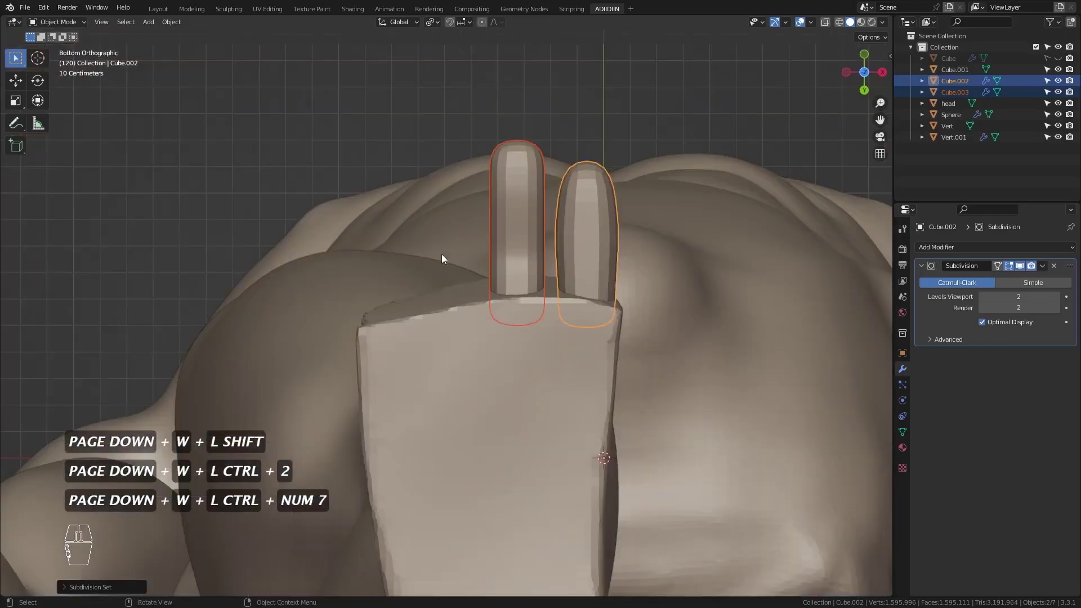
left_click(502, 240)
key("Tab")
key("a")
key("s")
key("x")
left_click(355, 326)
key("g")
key("x")
left_click(397, 322)
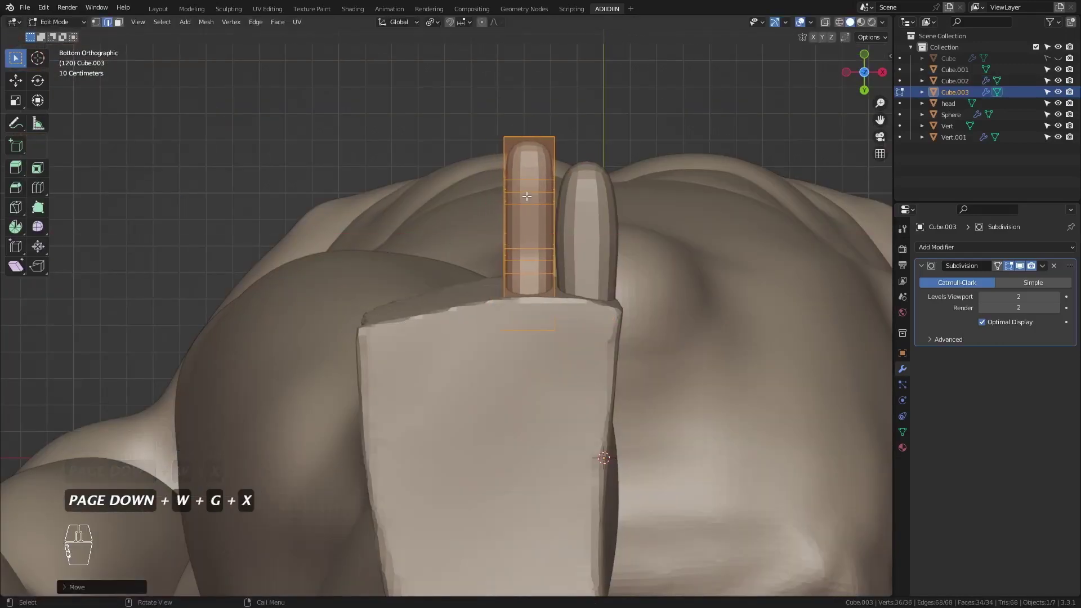
- Rotate the second toe's mesh slightly in the bottom view to angle it towards the big toe
key("ctrl+Tab")
key("Tab")
key("shift+z")
key("r")
key("ctrl+Tab")
- Select the big toe and rotate its whole mesh slightly in the bottom view
left_click(583, 177)
key("shift+z")
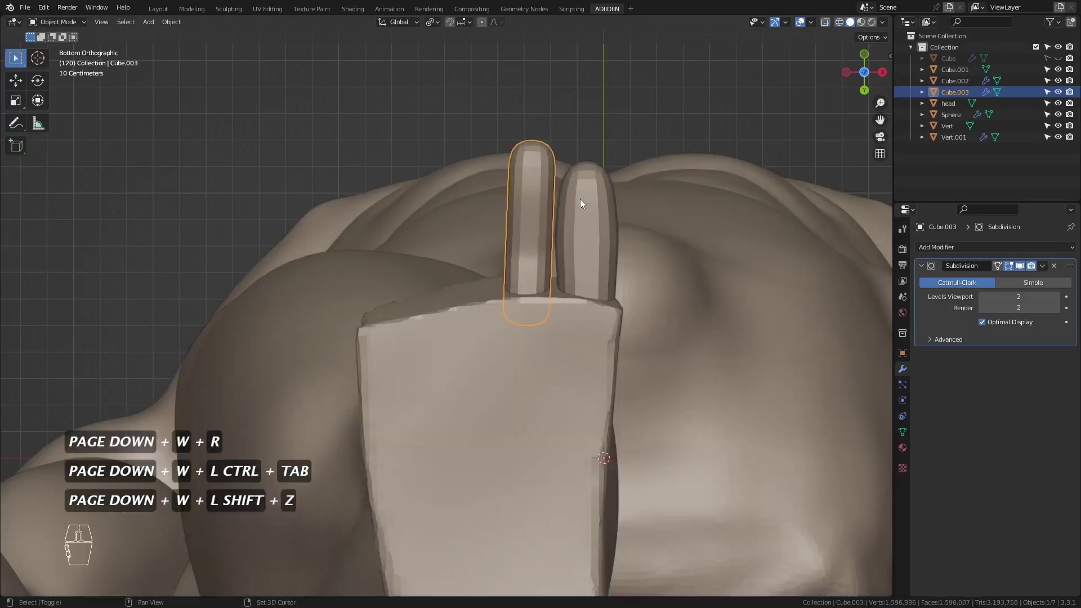
key("Tab")
key("a")
key("r")
key("ctrl+Tab")
- Duplicate the second toe three times, placing the copies in a receding row along the foot's front, and open the outermost copy for mesh editing
left_click(528, 261)
key("shift+d")
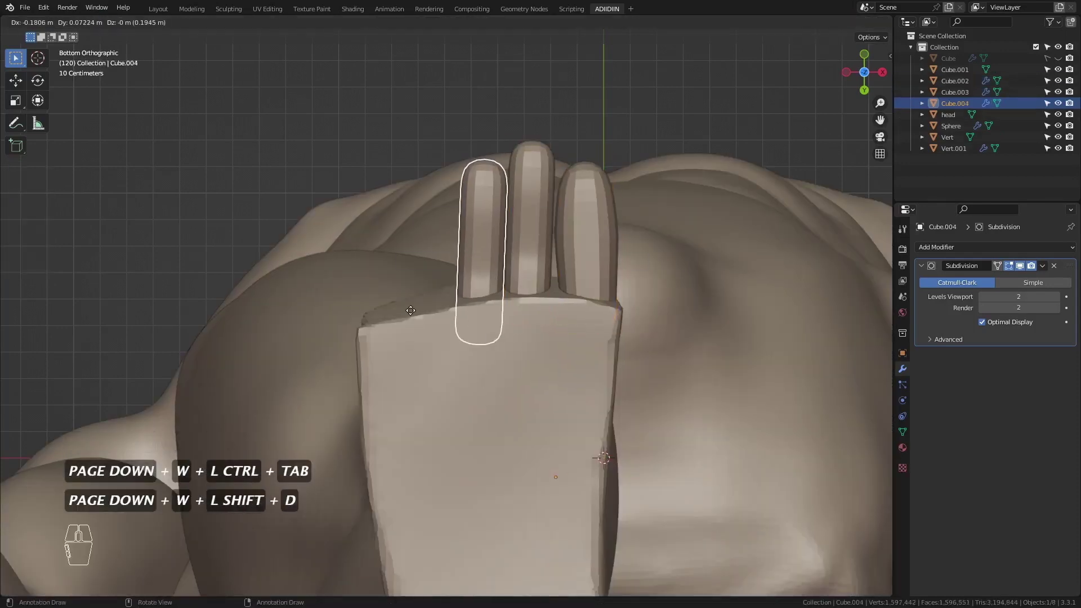
left_click(423, 294)
key("shift+d")
left_click(381, 330)
key("shift+d")
left_click(341, 447)
key("Tab")
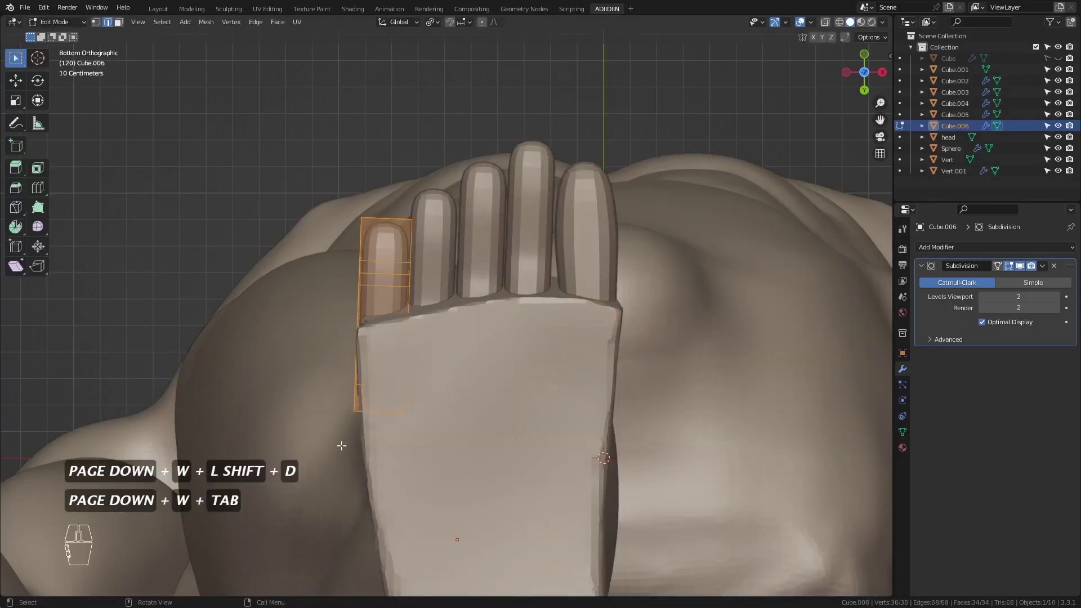
- Rotate the little toe's mesh slightly in the bottom view and shift it against the foot's outer corner
key("r")
left_click(341, 459)
key("g")
left_click(343, 460)
- Rotate the front vertices of the little toe in the left side view so the toe slopes towards the ground
key("ctrl+KP_3")
middle_click_drag(344, 459, 359, 425, "shift")
middle_click_drag(360, 422, 394, 361, "ctrl")
key("shift+z")
left_click_drag(467, 328, 598, 478)
key("r")
left_click(437, 472)
- Select the little toe's tip vertices, then rotate and move them to curl the tip downward
key("1")
left_click_drag(586, 340, 497, 431)
key("r")
left_click(467, 434)
key("g")
left_click(458, 441)
key("shift+z")
- Slide the edge loop behind the little toe's tip along the toe
left_click(508, 354, "alt")
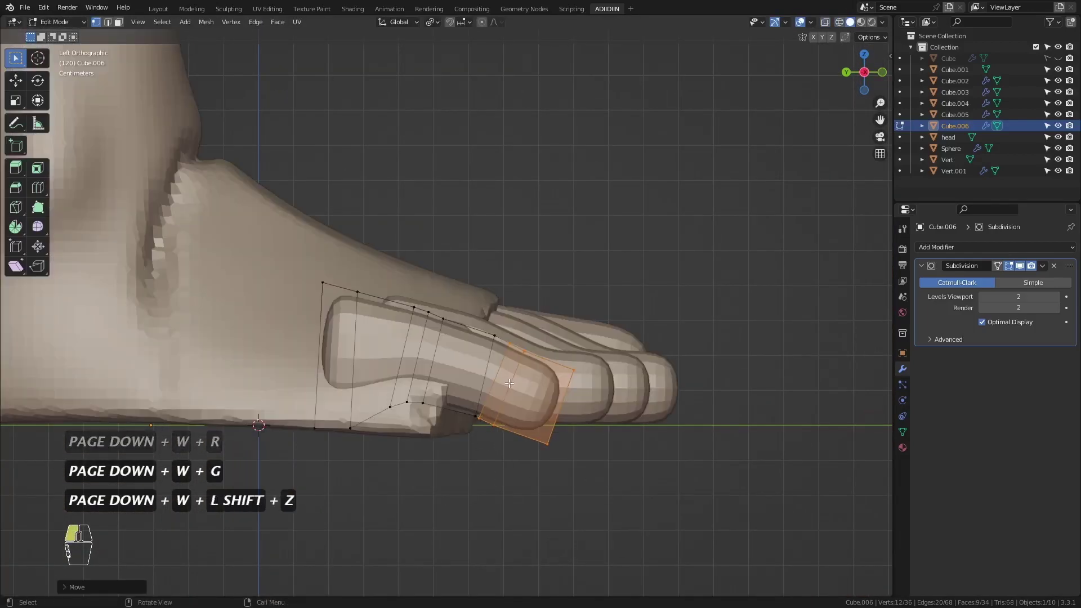
key("g")
key("g")
left_click(488, 430)
- Select the three outer toes in Object Mode and lower them together along Z
key("ctrl+Tab")
left_click(586, 381, "shift")
left_click(629, 385, "shift")
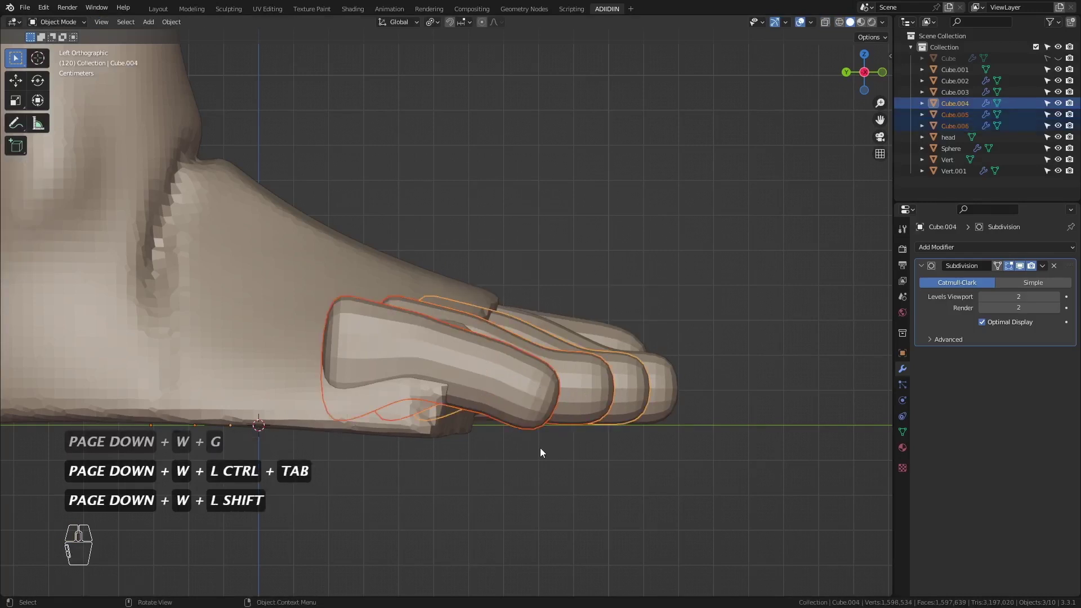
key("g")
key("z")
left_click(501, 469)
- Lower only the fourth toe and the little toe slightly further along Z
left_click(584, 387)
left_click(530, 391, "shift")
key("g")
key("z")
left_click(485, 488)
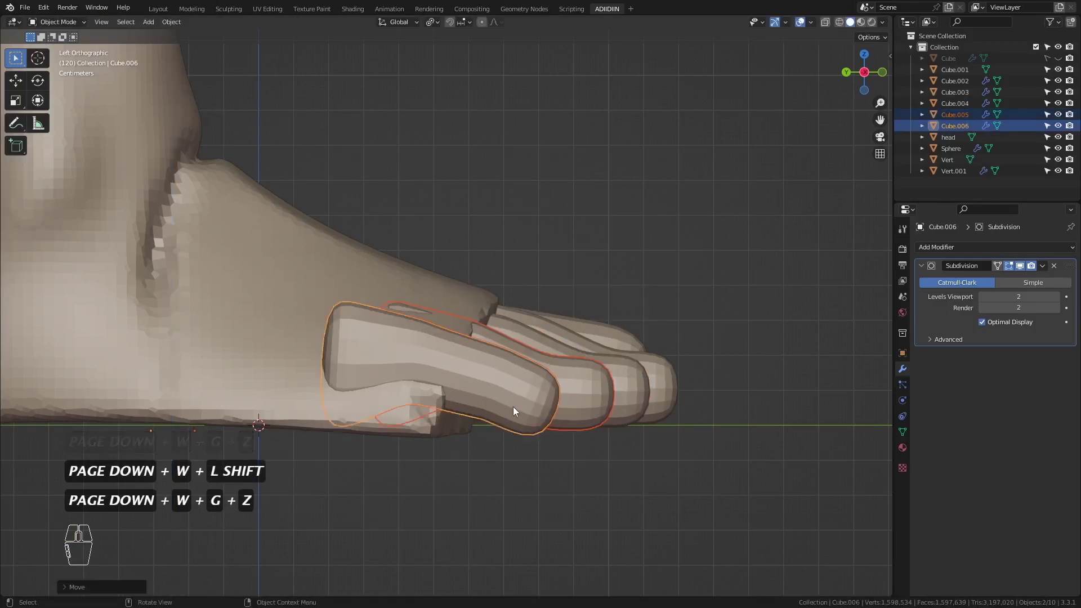
- Adjust the little toe's height alone along Z
left_click(510, 404)
key("g")
key("z")
left_click(479, 492)
- Edit the big toe in the right side view, moving and rotating its upper tip vertices forward to shape the toe's end
left_click(558, 363)
key("Tab")
key("KP_3")
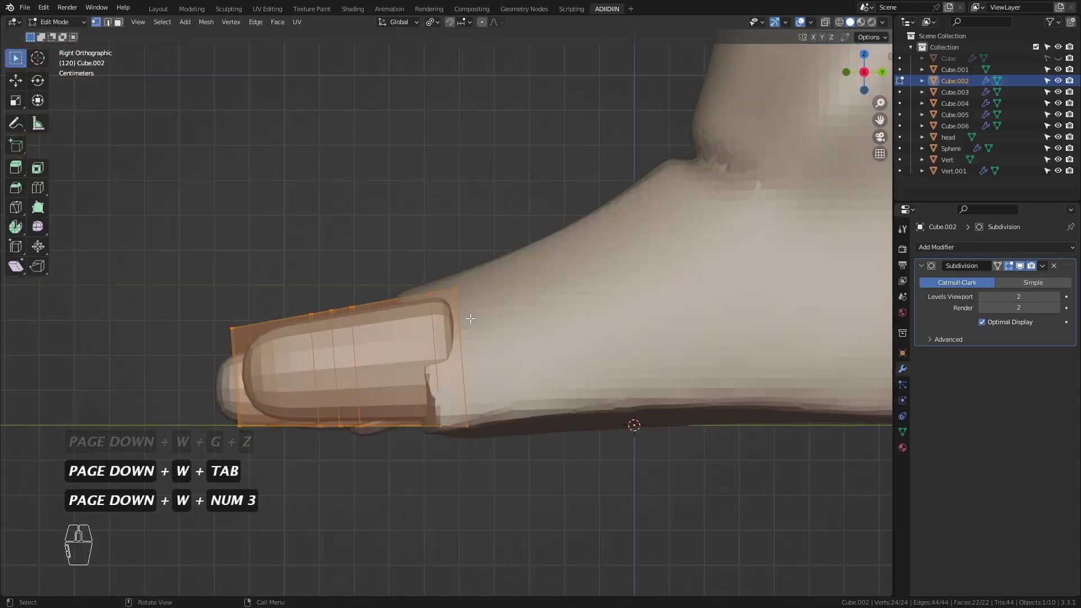
key("shift+z")
left_click_drag(282, 277, 373, 353)
key("shift+z")
key("shift+z")
left_click_drag(208, 288, 319, 368)
key("shift+z")
key("g")
left_click(270, 425)
key("r")
left_click(246, 418)
key("g")
left_click(234, 408)
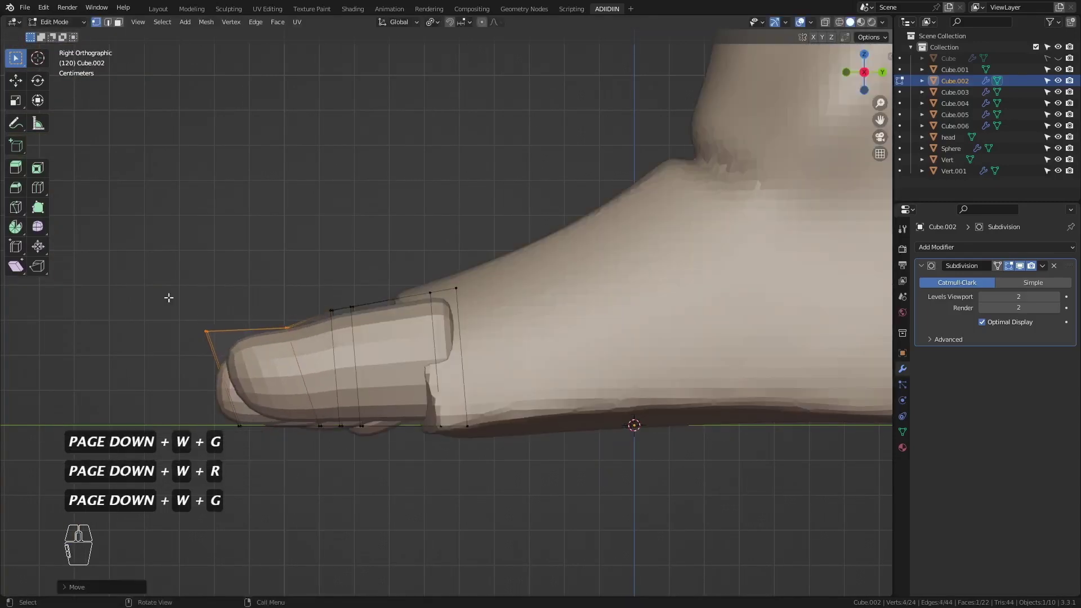
- Move the upper vertices at the big toe's knuckle and base to refine its top profile
key("shift+z")
left_click_drag(326, 247, 471, 347)
key("shift+z")
key("g")
left_click(406, 373)
- Raise the underside vertices behind the big toe's pad to form a hollow
key("shift+z")
mouse_move(348, 409)
left_mouse_down()
mouse_move(451, 472)
mouse_move(397, 452)
left_mouse_up()
key("g")
left_click(408, 440)
key("shift+z")
middle_click_drag(361, 389, 354, 438, "ctrl")
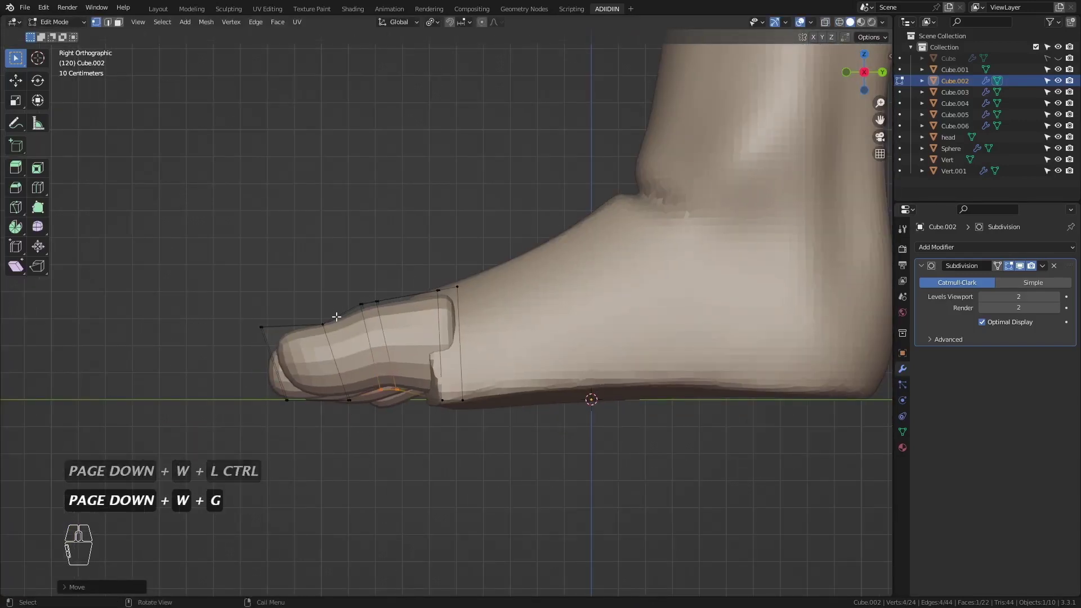
- Delete the rear faces of the little toe's mesh so its base no longer sticks out of the foot
middle_click_drag(287, 321, 383, 395)
middle_click_drag(383, 394, 367, 420, "ctrl")
key("Tab")
left_click(358, 421)
middle_click_drag(281, 445, 389, 383)
left_click(381, 357)
key("Tab")
key("3")
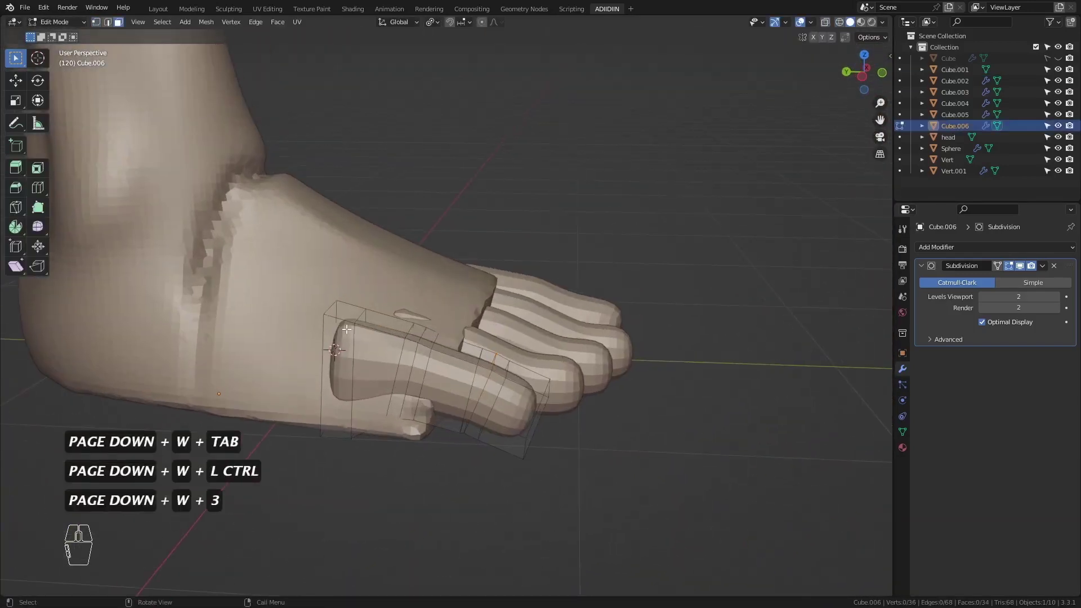
left_click(363, 369)
key("x")
left_click(350, 385)
key("x")
left_click(338, 341)
middle_click_drag(338, 340, 285, 384)
key("Tab")
- Select the two outermost toes in the front view and move them together along X
left_click(439, 293)
key("ctrl+Tab")
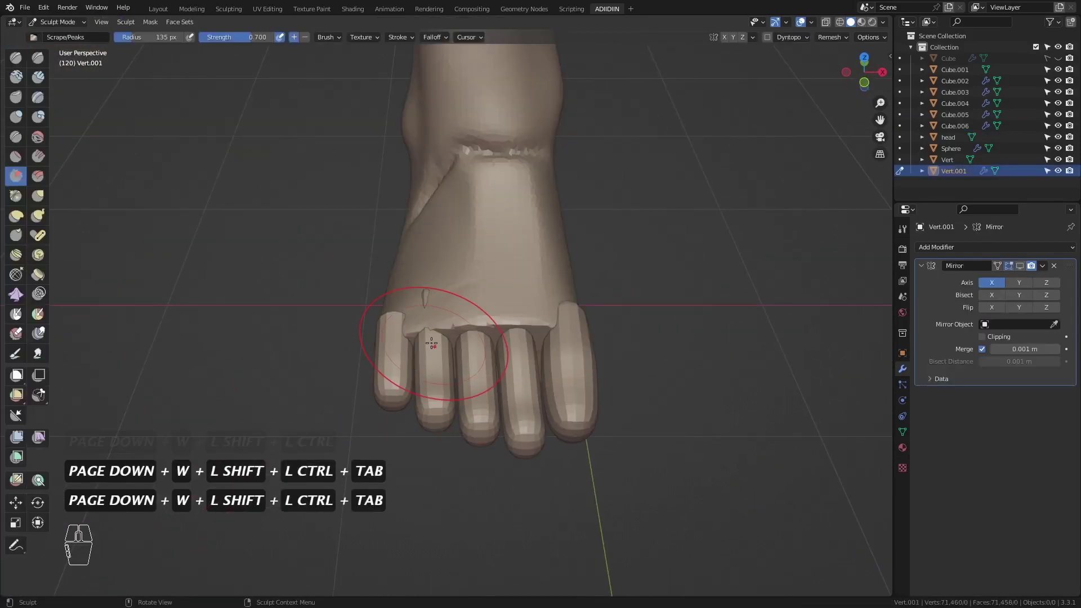
key("KP_1")
key("ctrl+Tab")
left_click(394, 356)
left_click(431, 361, "shift")
middle_click_drag(338, 501, 319, 457, "ctrl")
key("g")
key("x")
left_click(326, 455)
- Push the inner side of the big toe inward in the bottom view with the Grab brush
key("ctrl+KP_7")
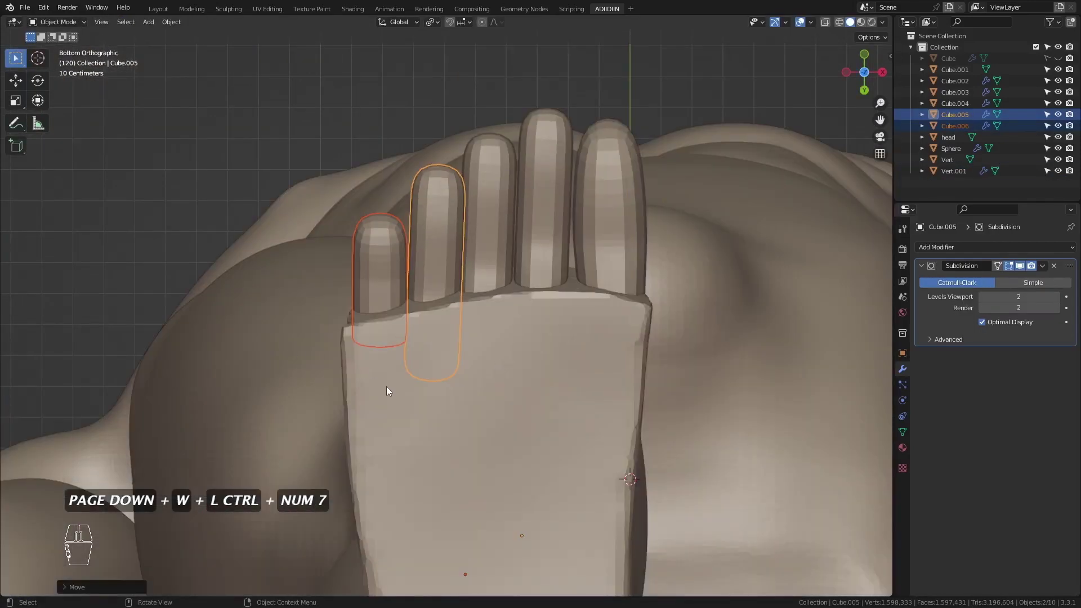
key("Tab")
key("ctrl+Tab")
key("f")
key("g")
left_click_drag(660, 209, 640, 218)
- Switch sculpting to the foot and reshape its front around the toe bases with the Grab brush
key("alt+q")
key("KP_1")
key("f")
left_click(377, 286)
mouse_move(372, 289)
middle_mouse_down()
mouse_move(397, 326)
mouse_move(372, 297)
mouse_move(388, 261)
middle_mouse_up()
key("f")
left_click(360, 325)
key("f")
key("KP_1")
key("f")
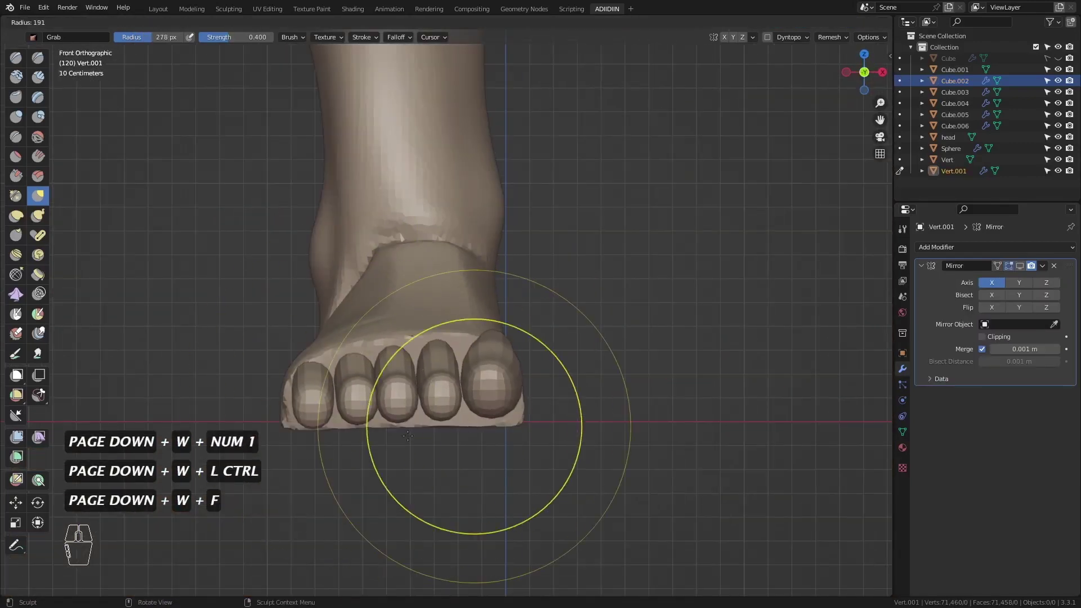
- Pull the sole's front edge forward beneath the middle toes into an arc, using the Grab brush in the bottom view
key("ctrl+KP_7")
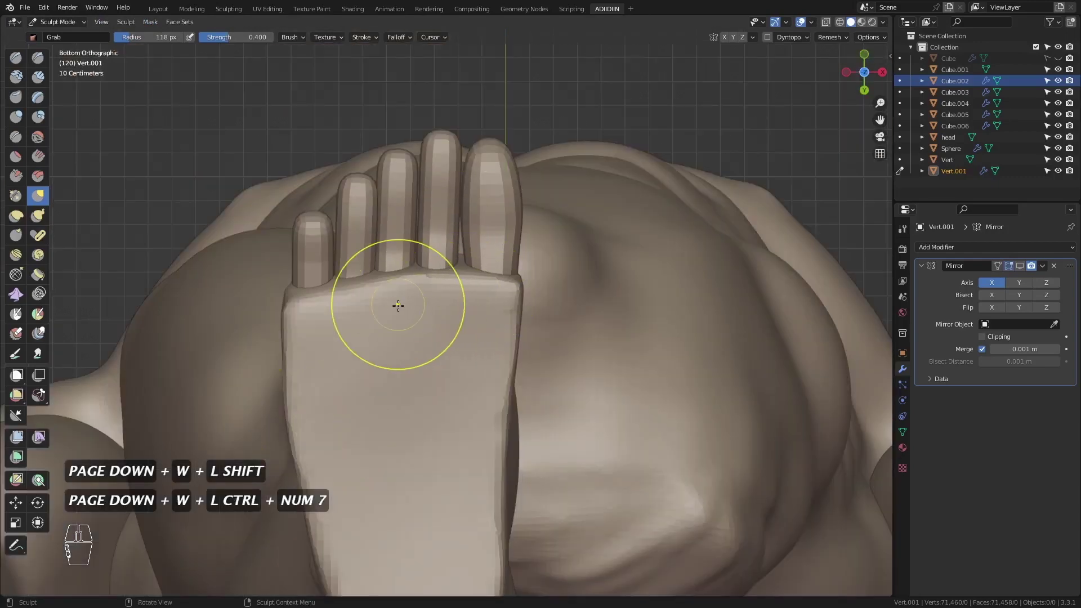
key("f")
left_click(496, 338)
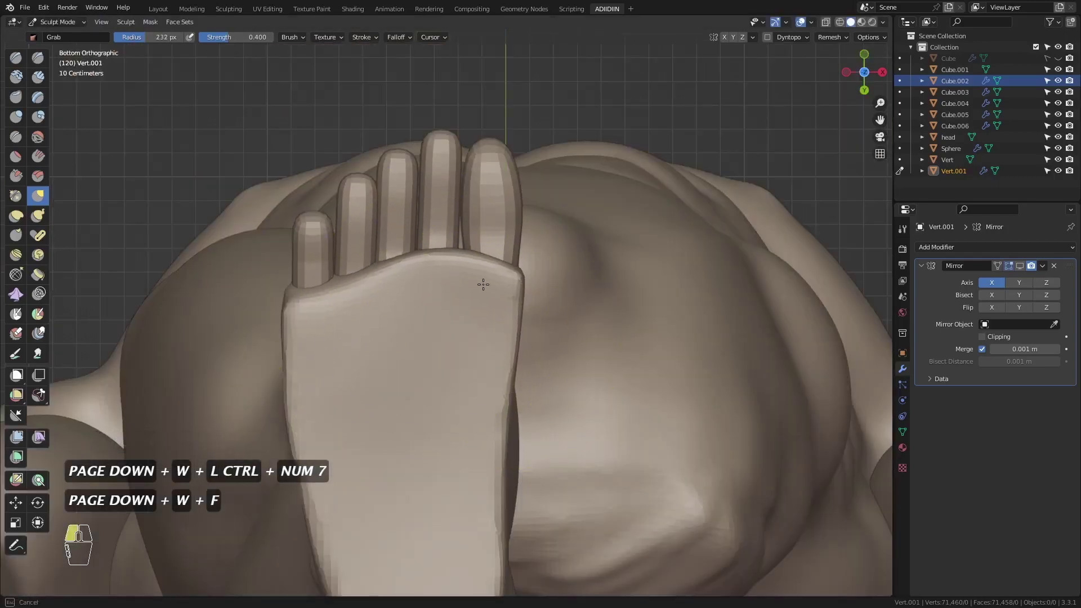
key("f")
left_click(380, 290)
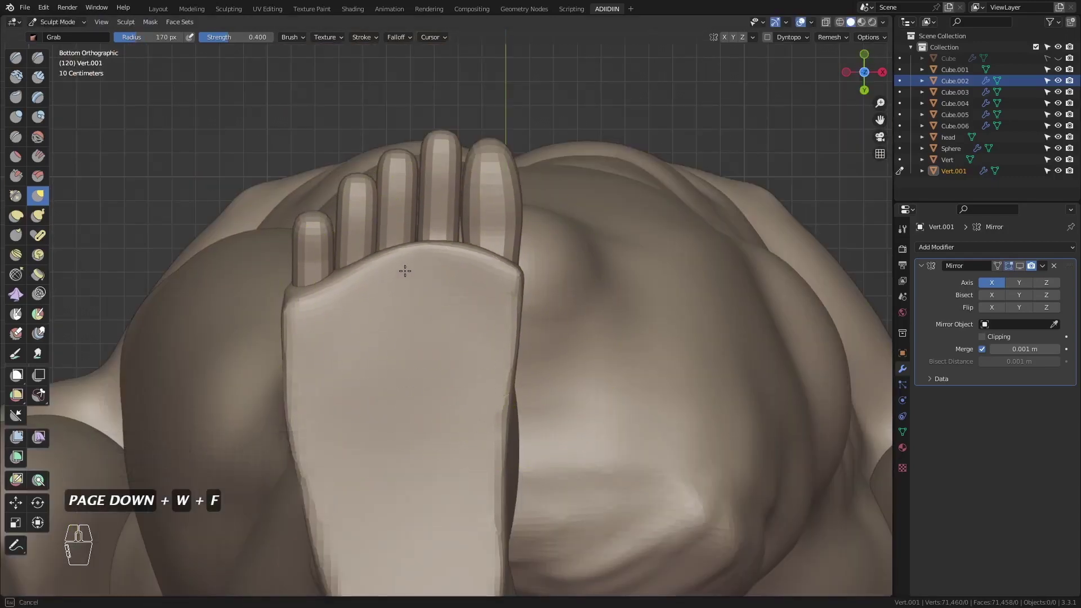
left_click_drag(403, 276, 403, 273)
- Refine the arc of the sole's front edge near the outer and middle toes with a smaller Grab brush
key("f")
left_click(334, 304)
left_click_drag(335, 304, 345, 288)
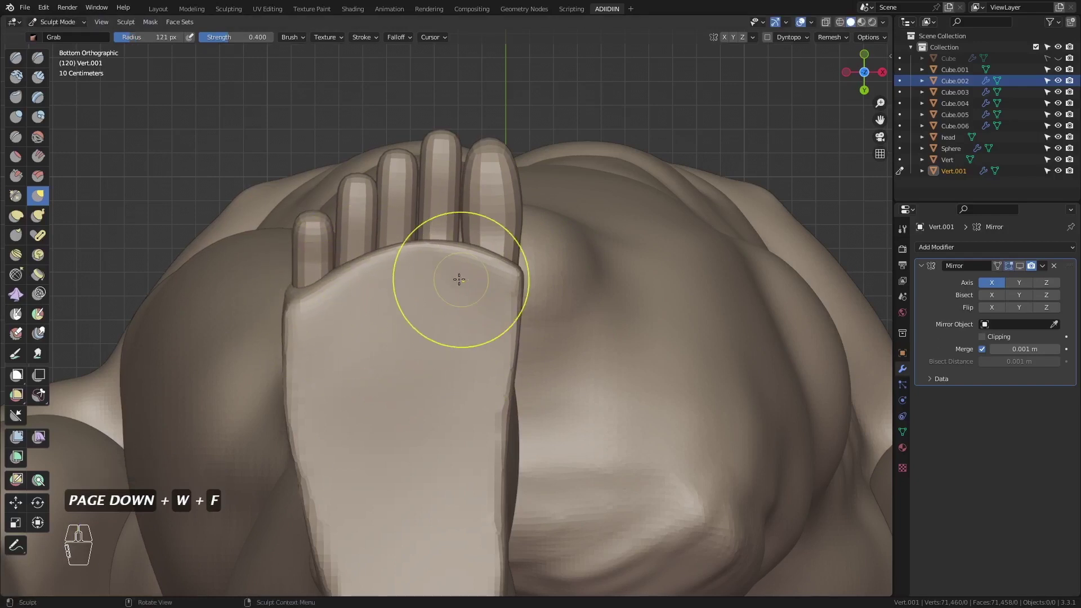
key("f")
left_click(436, 290)
left_click_drag(435, 290, 407, 284)
- Select all five toes together with the foot and convert them to meshes, applying their modifiers
middle_click_drag(466, 286, 417, 322, "ctrl")
mouse_move(412, 314)
middle_mouse_down("shift")
mouse_move(444, 292)
mouse_move(419, 303)
mouse_move(404, 346)
mouse_move(431, 398)
middle_mouse_up("shift")
key("ctrl+Tab")
left_click(401, 241, "shift")
left_click(411, 236, "shift")
left_click(447, 218, "shift")
left_click(476, 213, "shift")
left_click(504, 215, "shift")
left_click(416, 283, "shift")
left_click(403, 346, "shift")
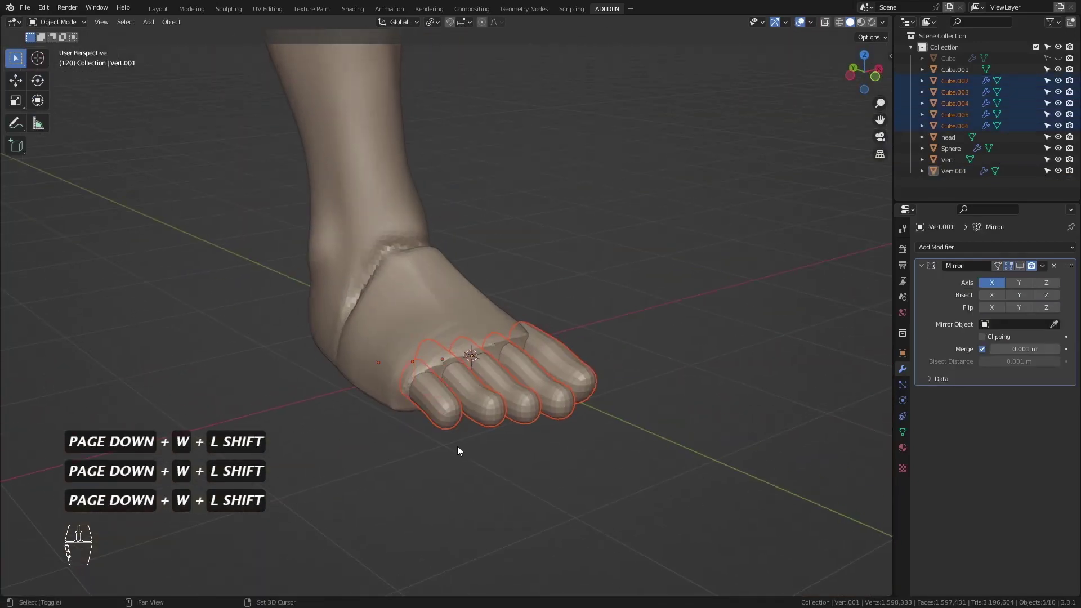
left_click(434, 305, "shift")
right_click(414, 306)
mouse_move(410, 356)
left_click(448, 367)
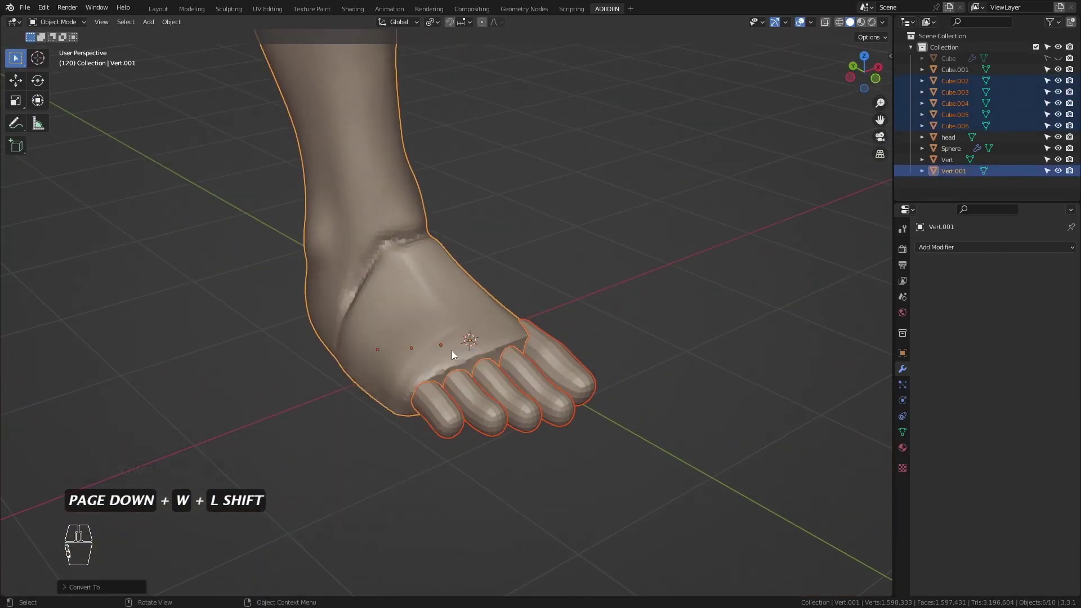
- Join the five toes and the foot into a single object
right_click(405, 304)
left_click(400, 294)
middle_click_drag(418, 344, 437, 396)
- Voxel-remesh the joined foot in Sculpt Mode with a voxel size of 0.02 m
key("ctrl+Tab")
left_click(432, 408)
left_click(830, 38)
left_click(832, 145)
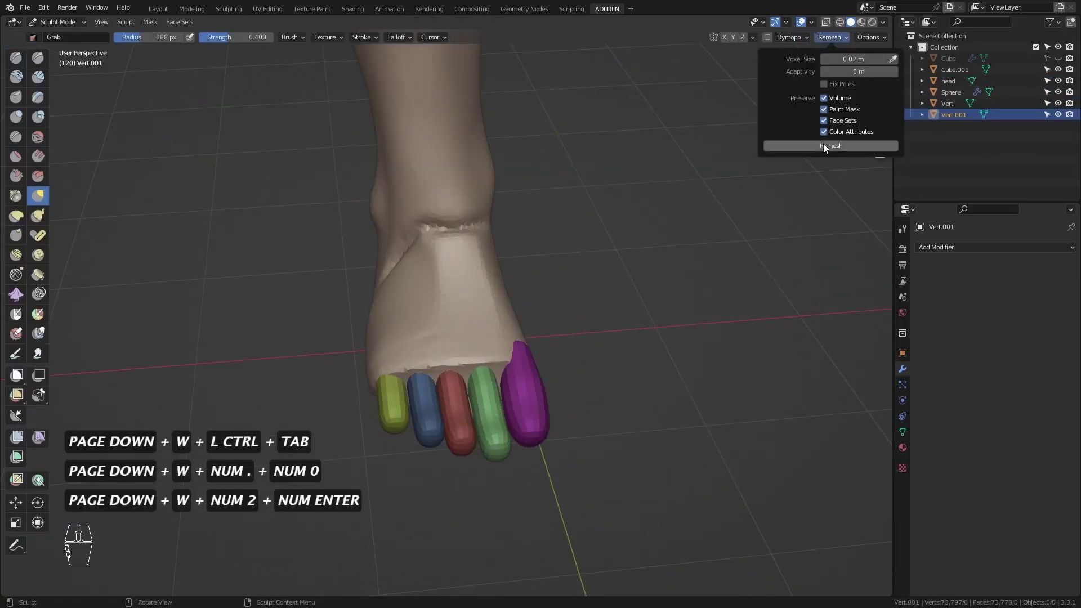
- Smooth the seams where the toes meet the top of the foot
key("w")
key("f")
left_click(441, 371)
middle_click_drag(419, 363, 467, 361)
middle_click_drag(476, 428, 474, 363, "shift")
left_click_drag(474, 363, 403, 296, "shift")
middle_click_drag(403, 296, 569, 372)
- Remesh the foot again with a finer voxel size of 0.01 m
left_click(833, 37)
double_click(851, 58)
type(".01")
key("Return")
left_click(821, 146)
- Reshape the foot's inner edge below the big toe in the bottom view with the Grab brush
key("f")
key("ctrl+KP_7")
key("f")
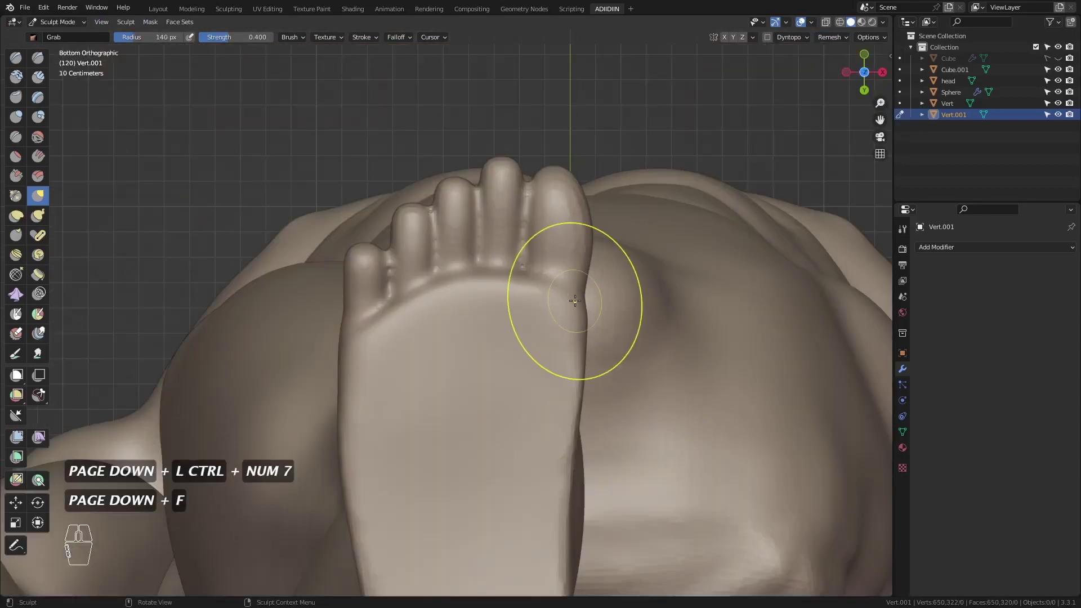
key("f")
middle_click_drag(584, 302, 574, 177, "shift")
- Adjust the outline of the sole in the bottom view with the Grab brush at a 127 px radius
key("f")
scroll(557, 383, "down", 2)
key("f")
left_click(424, 316)
- Fill and smooth the seam between the ankle and the top of the foot, building volume with Clay Strips
key("ctrl+KP_3")
scroll(414, 282, "up", 3)
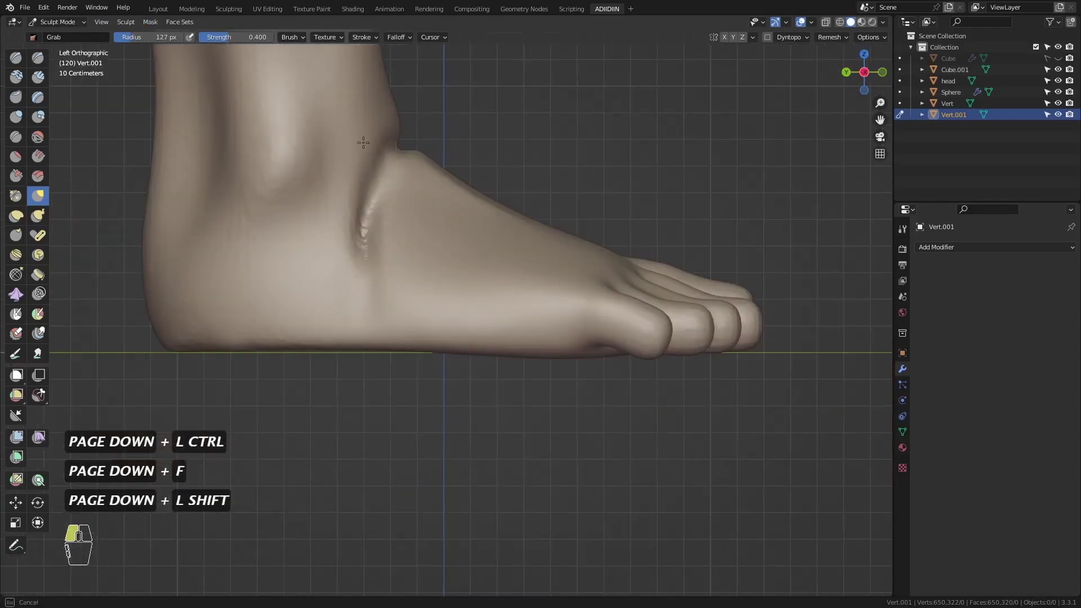
middle_click_drag(395, 256, 338, 315)
left_click(38, 77)
mouse_move(619, 253)
middle_mouse_down()
mouse_move(507, 237)
mouse_move(586, 226)
middle_mouse_up()
left_click_drag(569, 316, 608, 212)
middle_click_drag(608, 212, 440, 434)
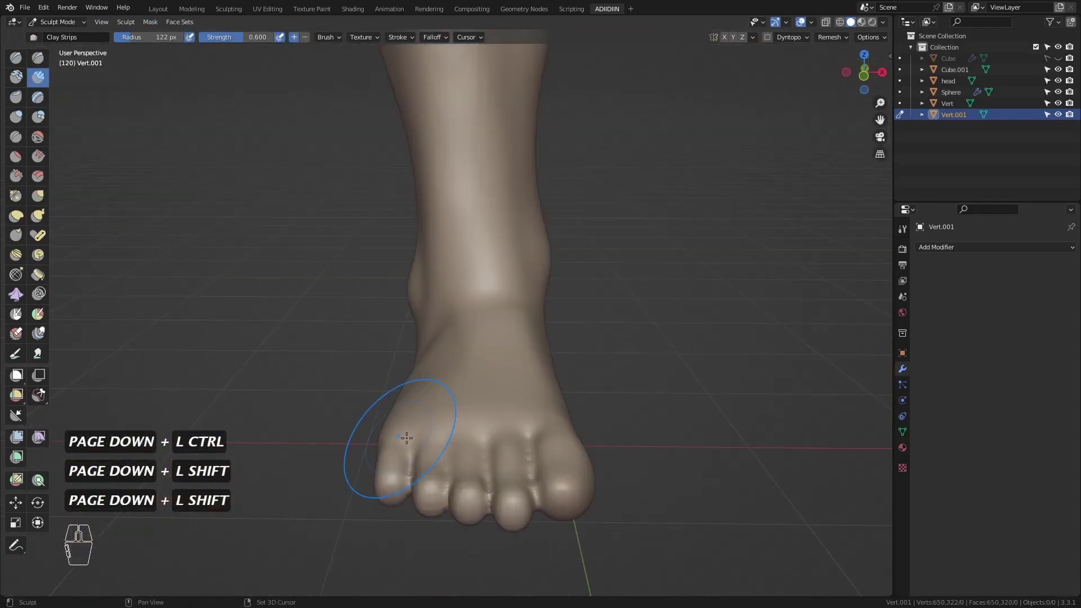
- Flatten the top of the foot behind the toes with the Scrape/Peaks brush
middle_click_drag(390, 459, 451, 360)
left_click(15, 176)
key("f")
left_click(408, 414)
mouse_move(431, 394)
left_mouse_down()
mouse_move(448, 260)
mouse_move(507, 296)
left_mouse_up()
- Deepen the gaps between the toes on the top side with a 60 px Crease brush and smooth the surrounding surface
mouse_move(507, 295)
middle_mouse_down()
mouse_move(546, 292)
mouse_move(417, 282)
mouse_move(406, 335)
mouse_move(485, 361)
middle_mouse_up()
key("shift+c")
key("f")
left_click(526, 340)
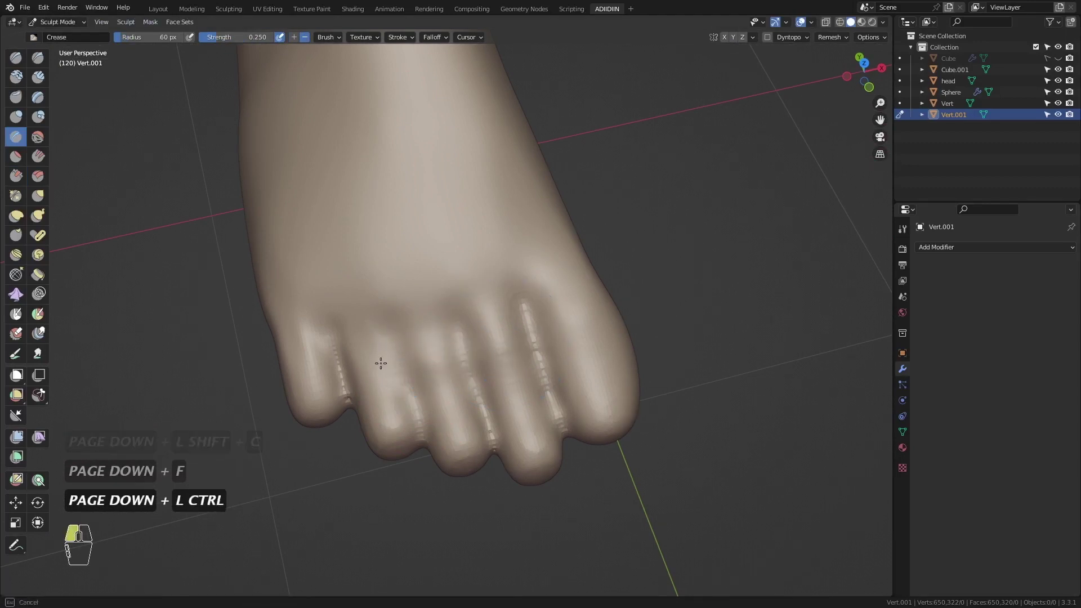
middle_click_drag(374, 362, 595, 305)
middle_click_drag(507, 349, 520, 375)
left_click_drag(437, 371, 448, 389, "shift")
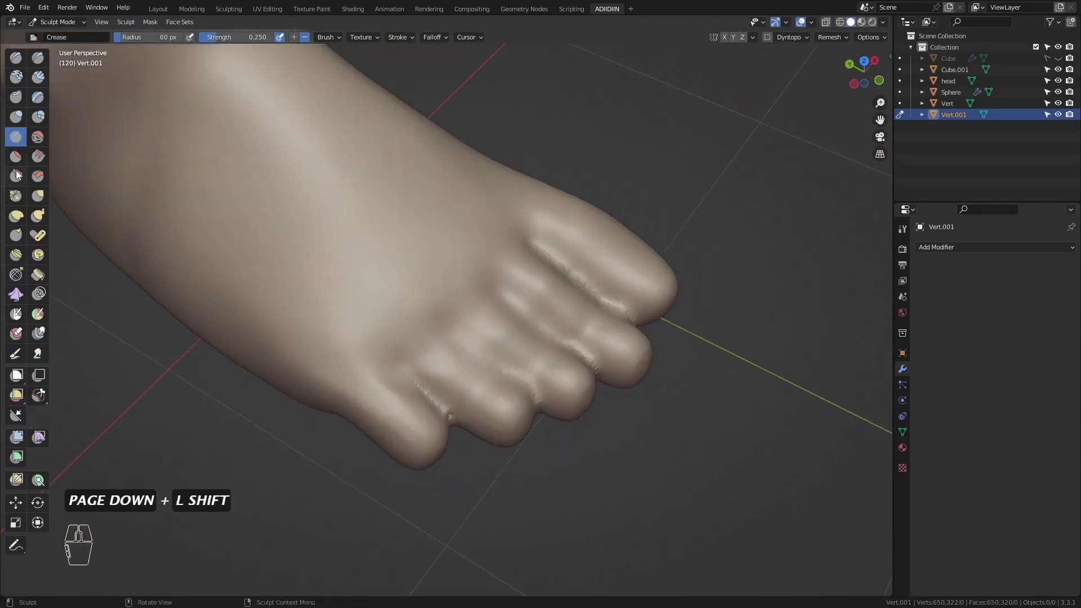
- Reshape the profile of the forefoot and smaller toes in the left view with the Grab brush
key("ctrl+KP_3")
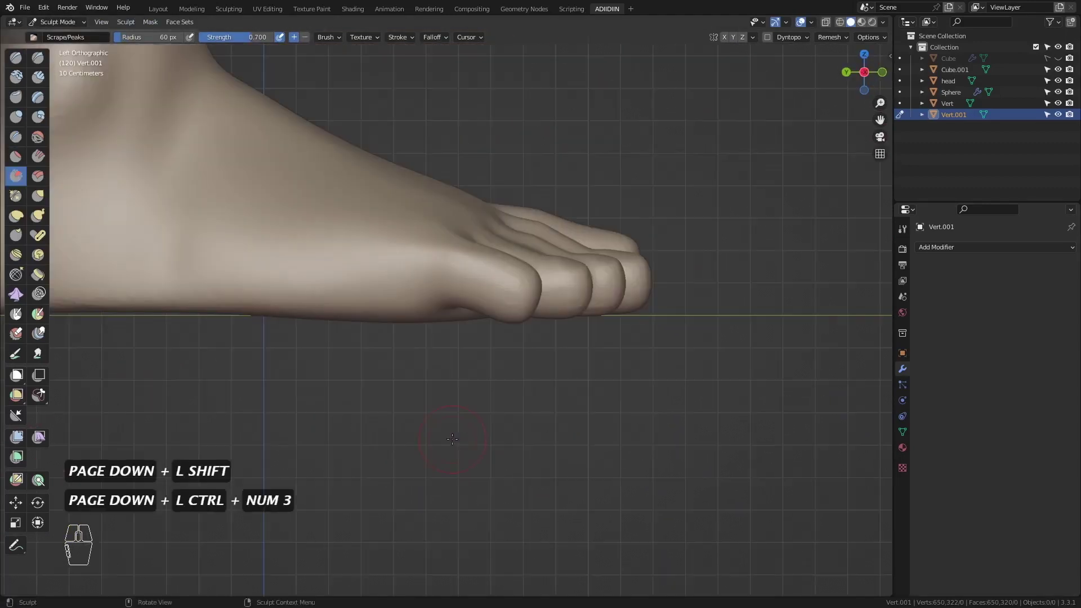
middle_click_drag(388, 263, 458, 367, "ctrl")
key("g")
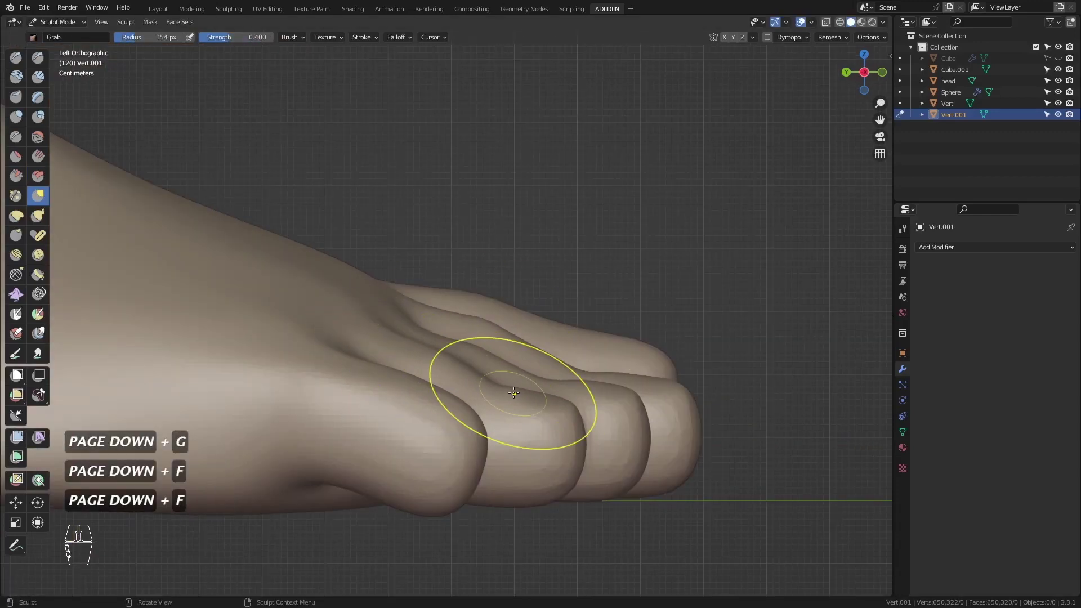
left_click(448, 338)
left_click_drag(287, 261, 292, 257)
key("f")
left_click(340, 255)
left_click_drag(342, 270, 350, 277)
- Refine and smooth the smaller toes' side profile, reducing the Grab brush radius to 92 px for the little toe
middle_click_drag(372, 281, 606, 339, "ctrl")
key("f")
left_click(560, 367)
key("f")
left_click_drag(519, 367, 422, 344, "shift")
middle_click_drag(433, 351, 515, 403, "ctrl")
key("f")
left_click(459, 416)
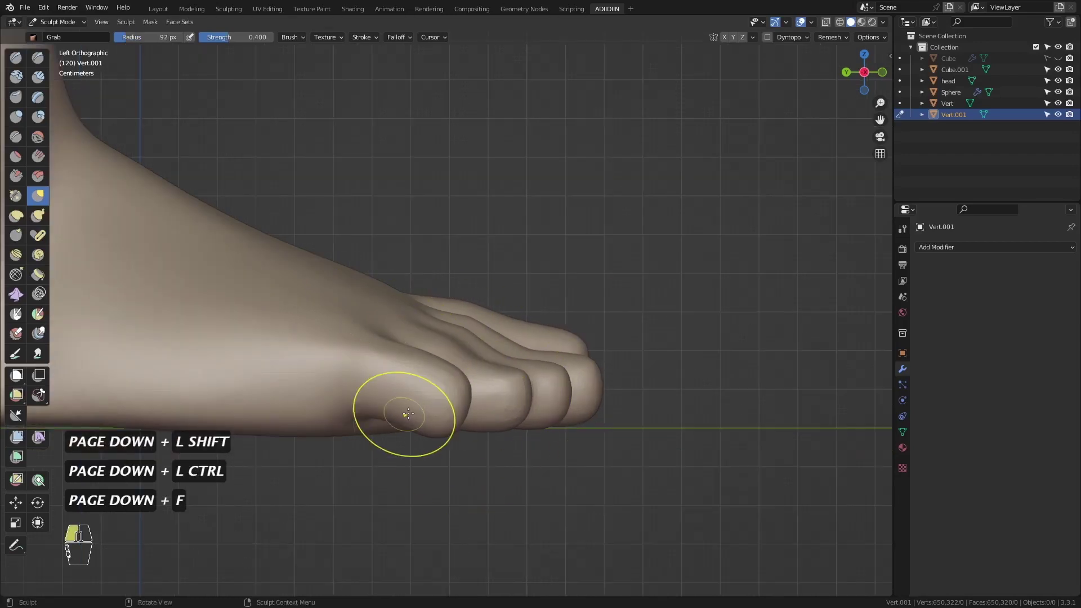
- Bend the big toe's profile down towards the tip in the right view with a 153 px Grab brush
key("KP_3")
key("f")
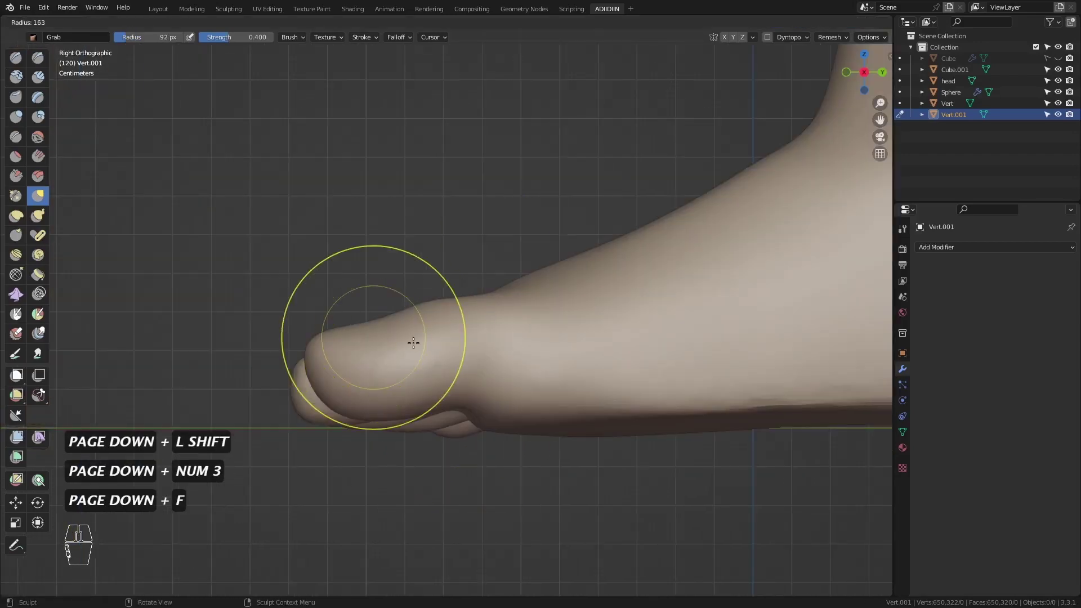
left_click_drag(360, 344, 352, 346)
key("f")
left_click(554, 415)
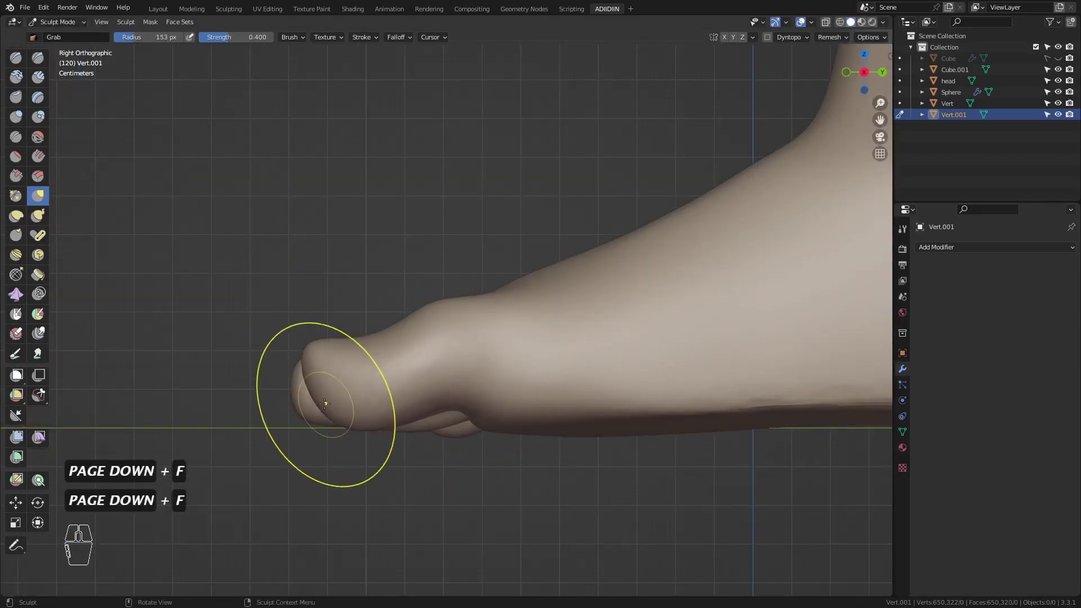
- Define the top of the big toe with a 58 px Crease brush and smooth the marks on the toes
middle_click_drag(324, 397, 450, 462)
middle_click_drag(597, 433, 595, 451)
key("shift+c")
key("f")
left_click(564, 392)
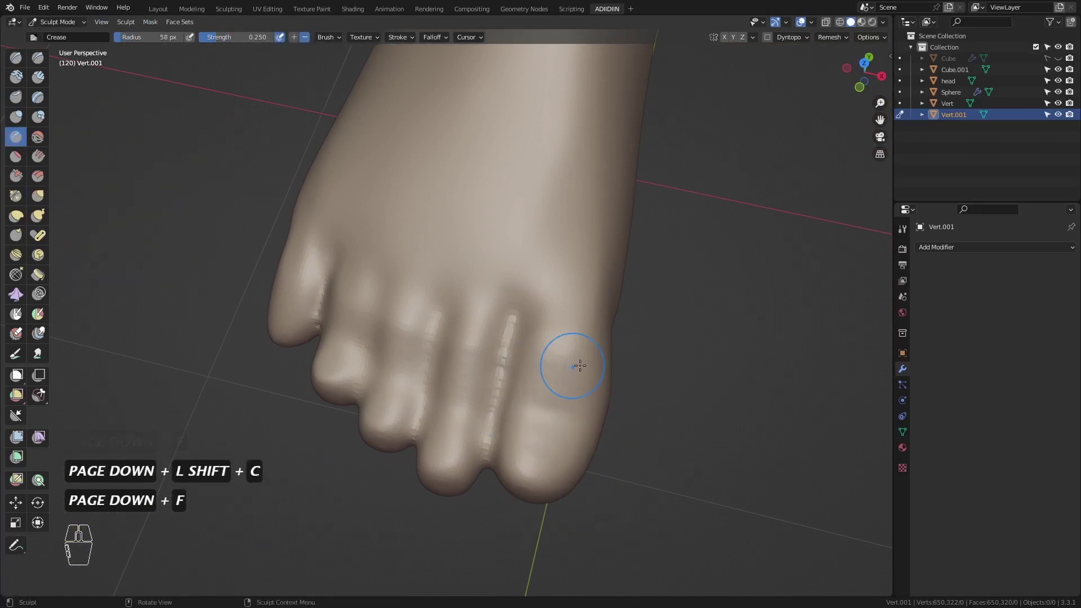
left_click_drag(571, 371, 560, 430, "ctrl")
middle_click_drag(610, 395, 498, 406)
left_click_drag(425, 486, 458, 484, "shift")
middle_click_drag(451, 450, 563, 440)
left_click_drag(555, 427, 567, 432, "shift")
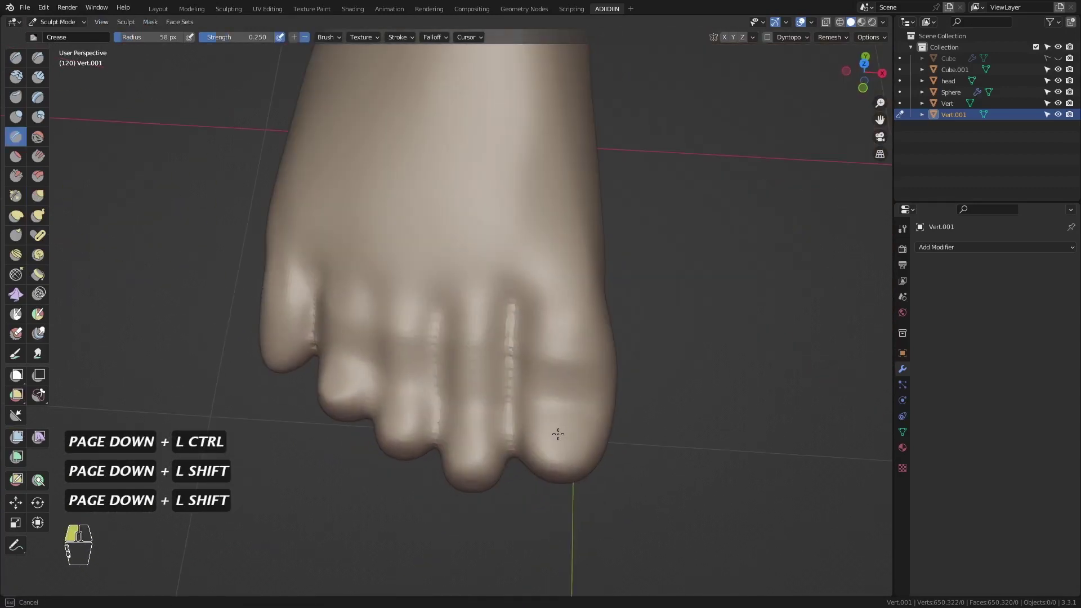
- Adjust the shape of the toes in the front view with a 130 px Grab brush
mouse_move(451, 344)
middle_mouse_down("ctrl")
mouse_move(394, 319)
mouse_move(517, 344)
middle_mouse_up("ctrl")
key("KP_1")
key("g")
key("f")
key("f")
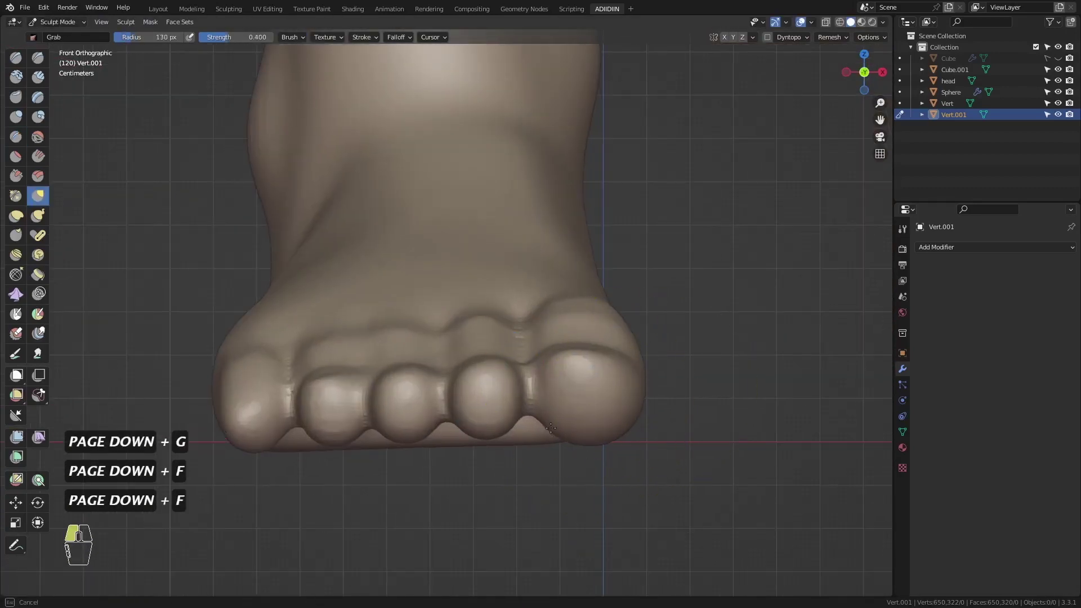
- Round out the toe pads in the bottom view with the Inflate/Deflate brush
left_click(15, 118)
key("ctrl+KP_7")
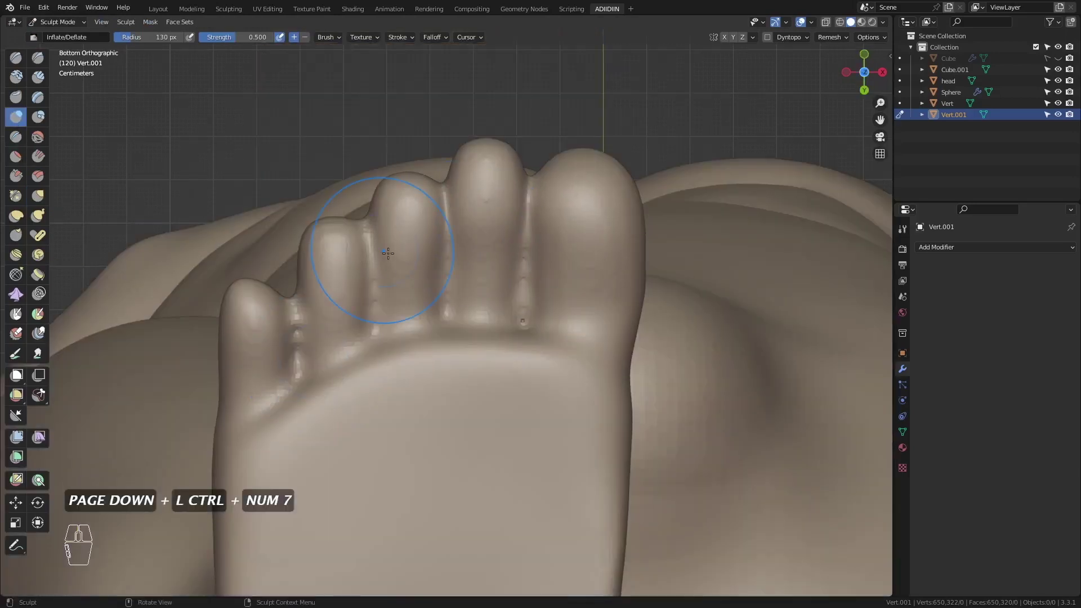
key("f")
key("g")
key("f")
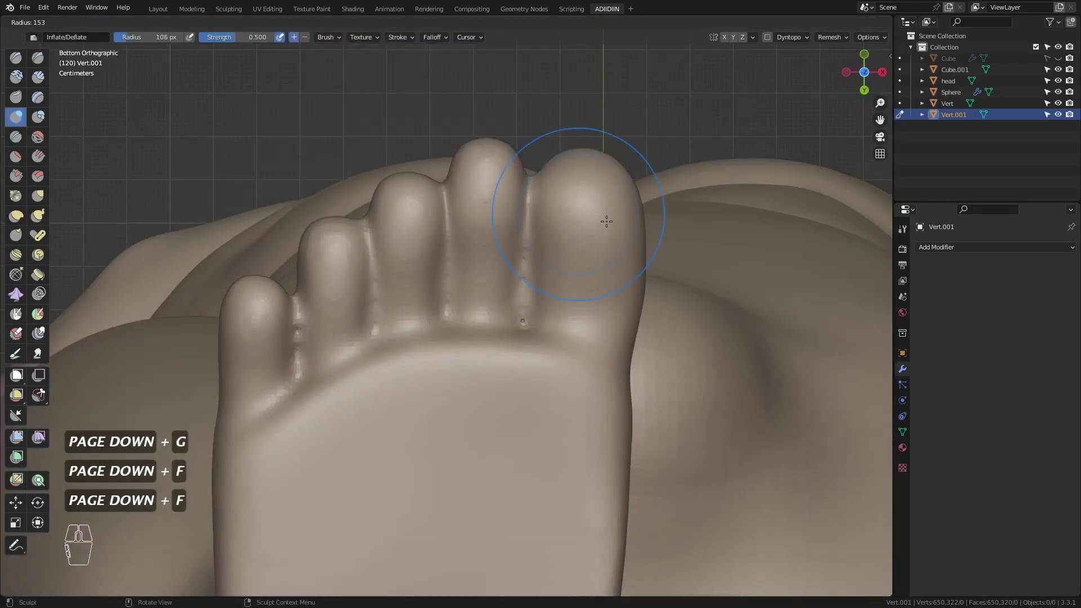
- Carve creases beneath the pads of the smaller toes with the Crease brush at a 67 px radius
key("shift+c")
key("f")
left_click_drag(267, 368, 267, 369)
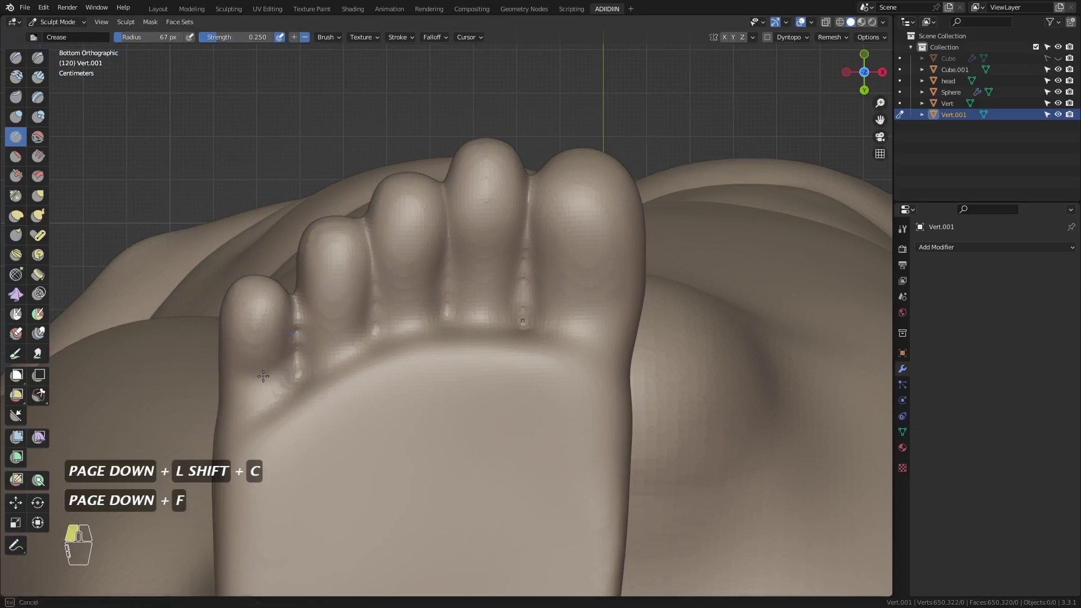
left_click_drag(311, 341, 397, 289)
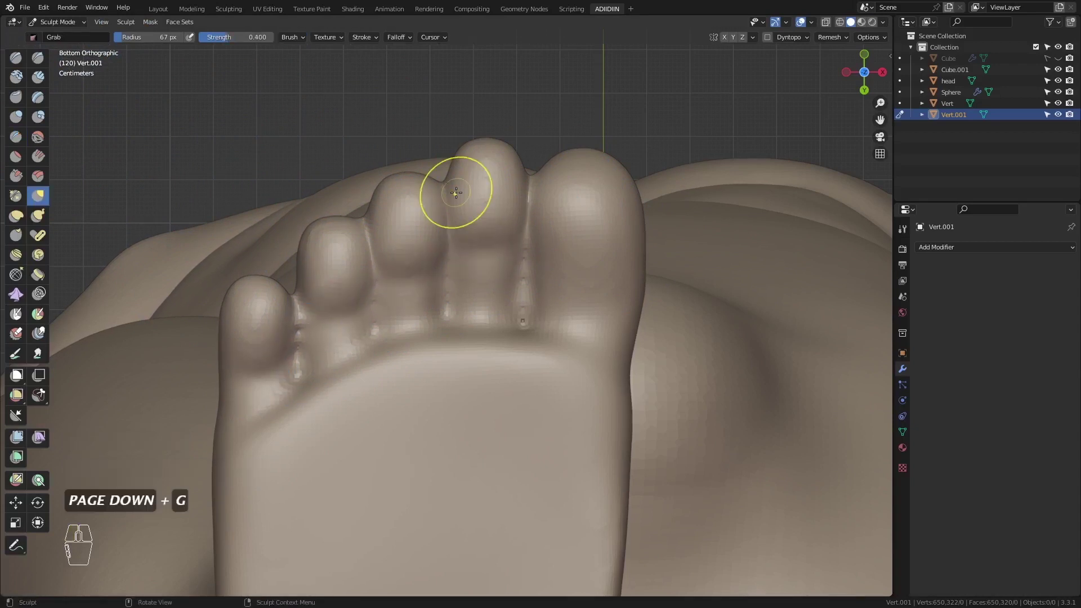
- Widen the second toe's tip with the Grab brush and carve a crease beneath the big toe's pad
key("f")
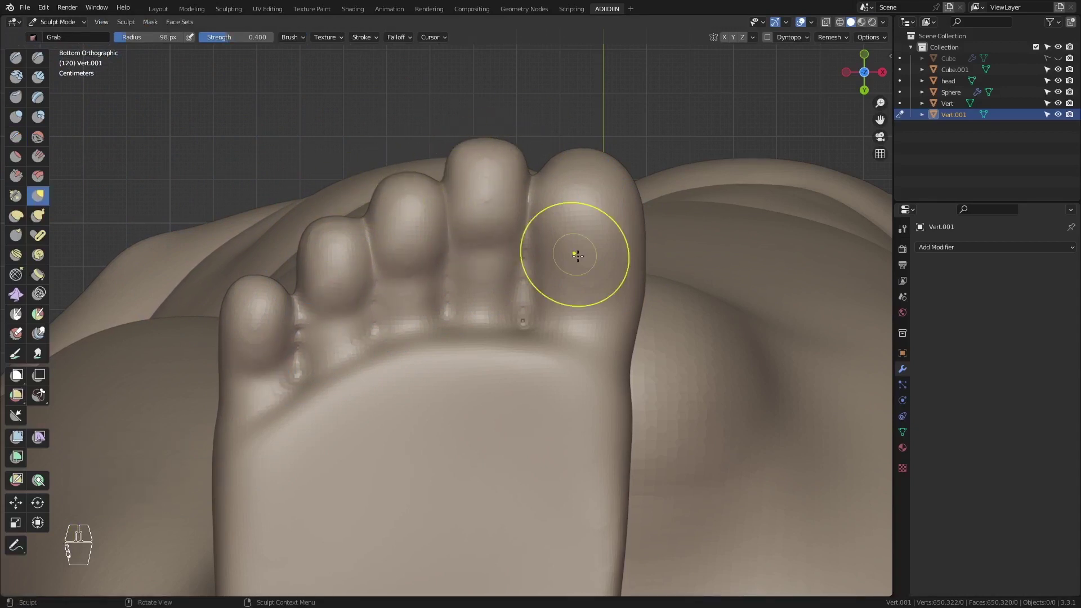
left_click(16, 137)
key("f")
key("g")
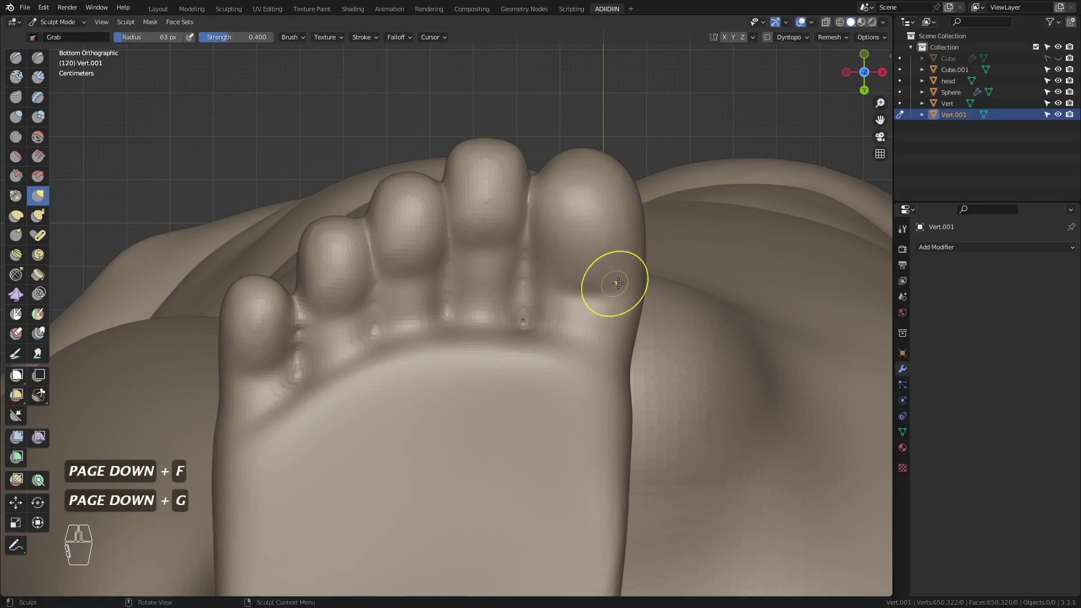
key("f")
- Carve deeper grooves between the smaller toes on the top of the foot with Draw Sharp at a 53 px radius
key("shift+c")
key("f")
key("f")
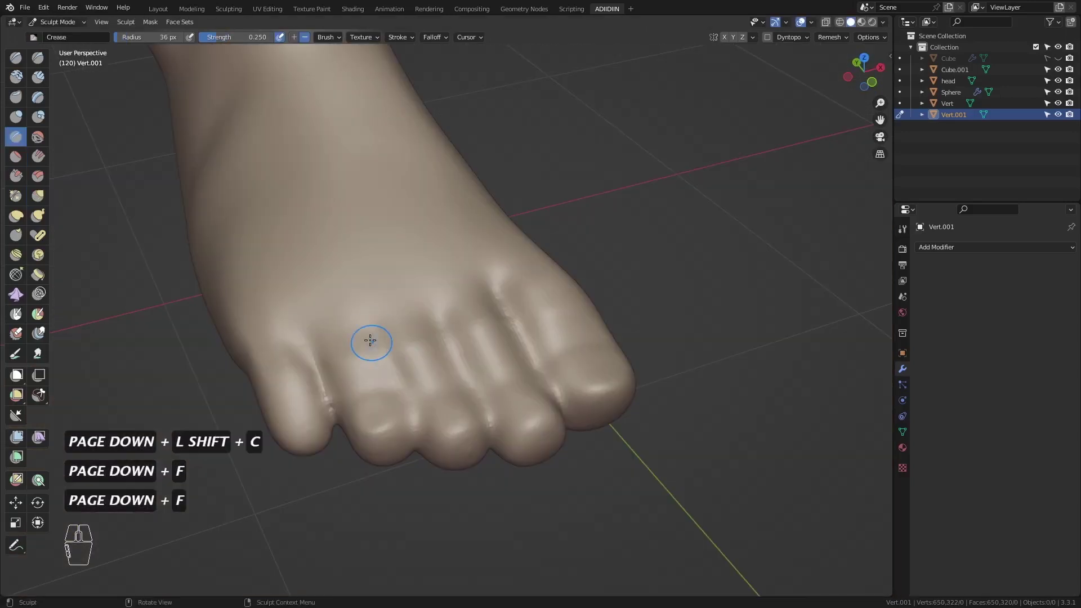
mouse_move(377, 346)
left_mouse_down()
mouse_move(369, 336)
mouse_move(407, 421)
left_mouse_up()
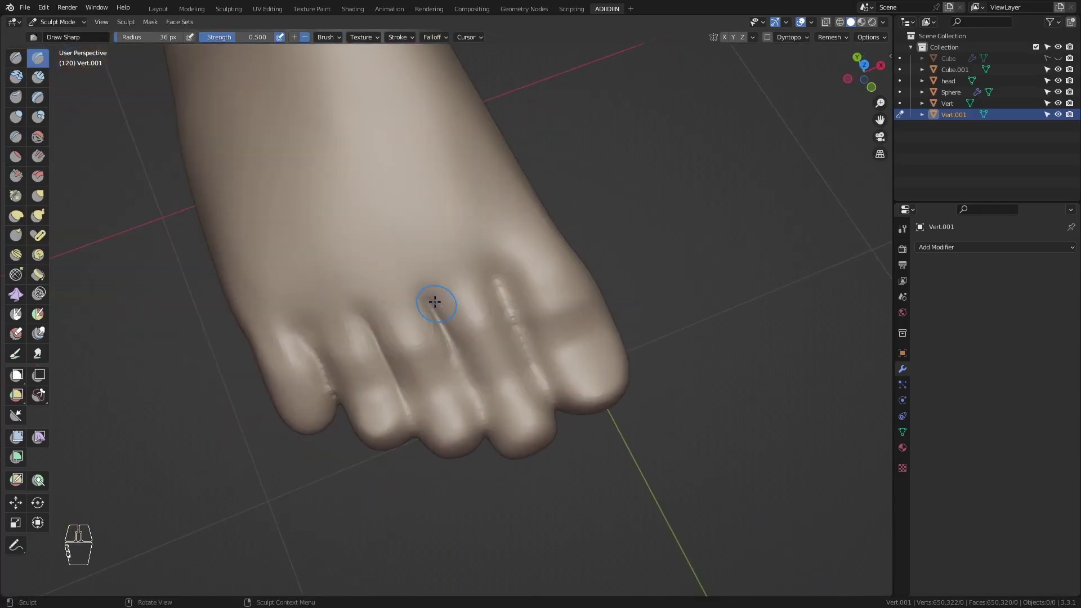
key("ctrl+z")
key("f")
left_click(445, 305)
left_click_drag(365, 338, 394, 394)
middle_click_drag(395, 361, 484, 338)
left_click_drag(327, 374, 343, 394)
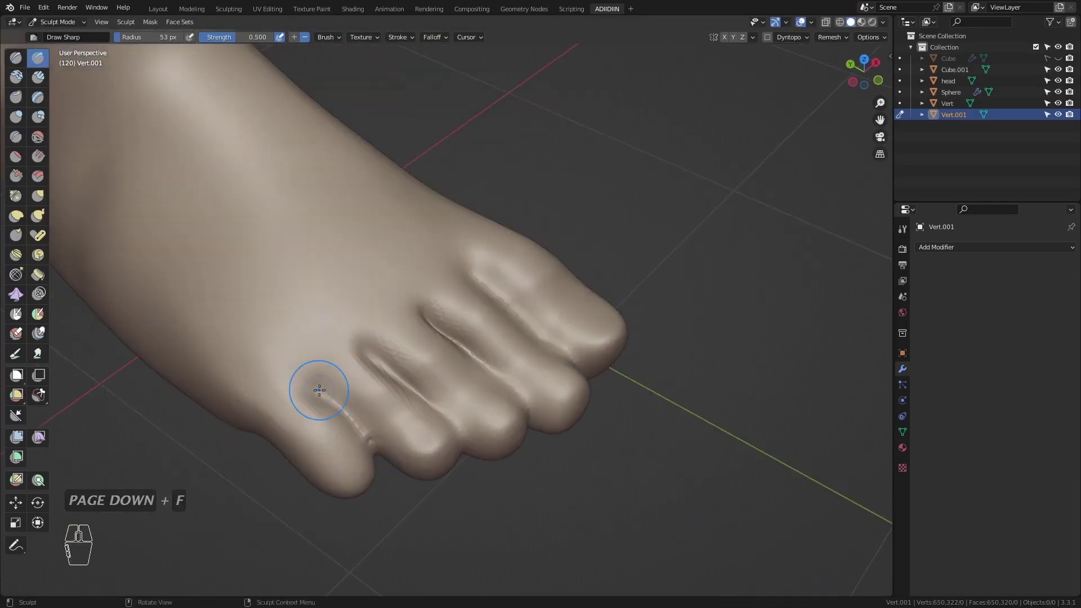
- Deepen the groove between the big toe and the second toe with Draw Sharp
middle_click_drag(484, 338, 389, 360)
left_click_drag(503, 284, 501, 293)
middle_click_drag(493, 327, 459, 361)
left_click_drag(509, 287, 508, 296)
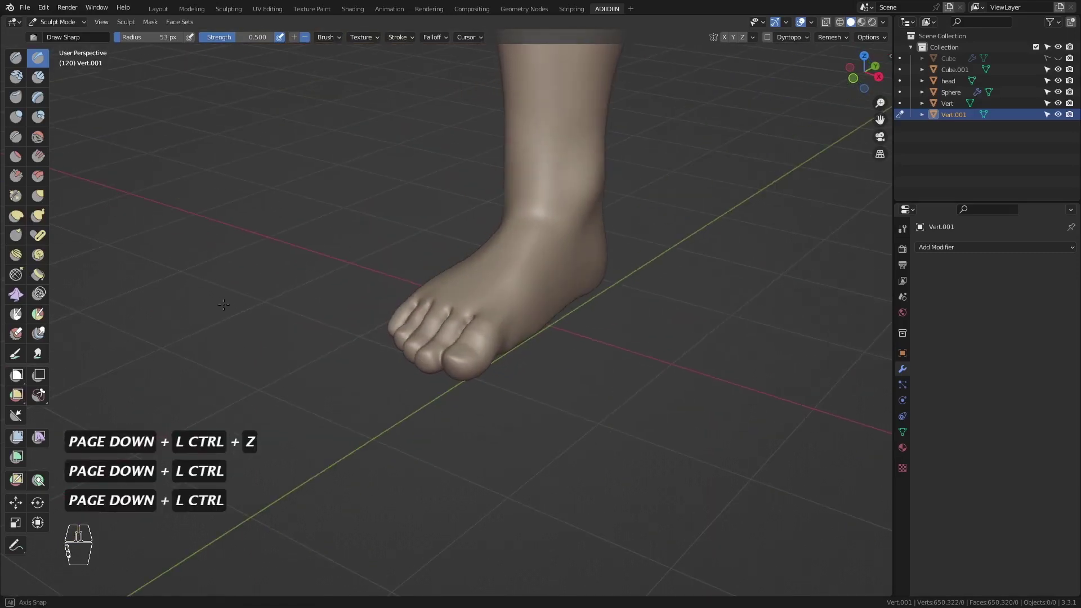
mouse_move(349, 338)
middle_mouse_down()
mouse_move(499, 333)
mouse_move(439, 394)
middle_mouse_up()
- Add a bony bump midway along the foot's outer edge in the left view with 79 px Clay Strips
key("ctrl+KP_3")
left_click(39, 82)
middle_click_drag(596, 368, 637, 379, "shift")
key("f")
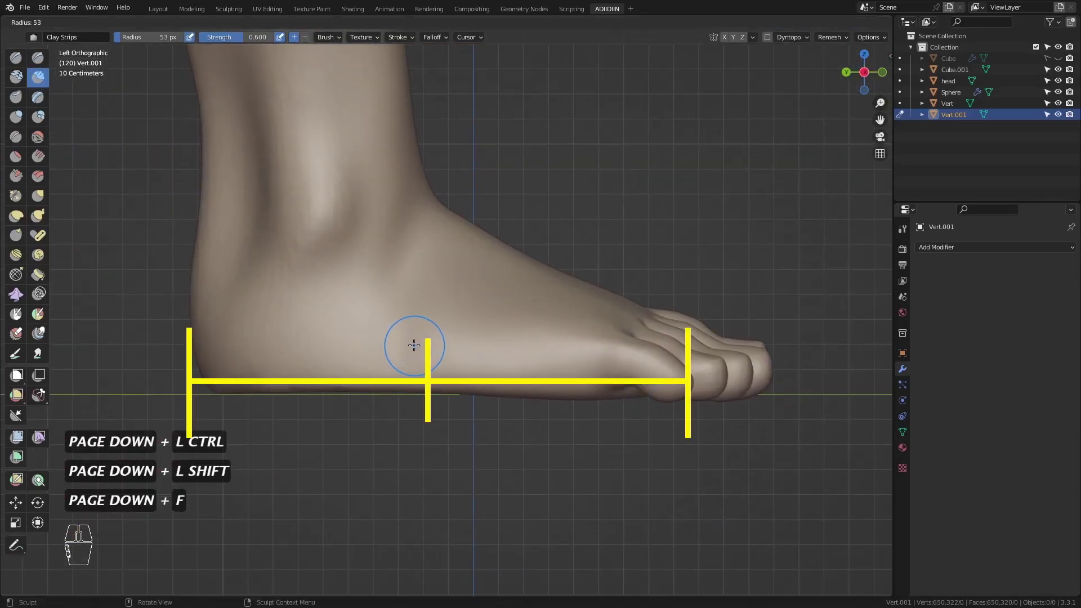
left_click(448, 345)
key("f")
left_click(428, 336)
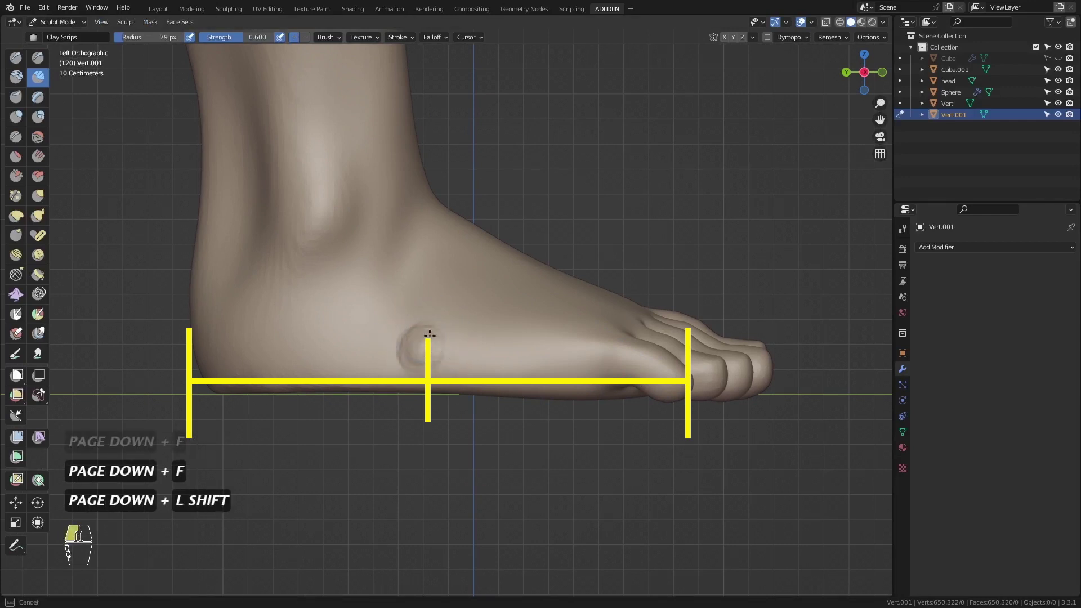
- Build up the area in front of the outer ankle bone with 67 px Clay Strips and smooth it
middle_click_drag(442, 258, 389, 221)
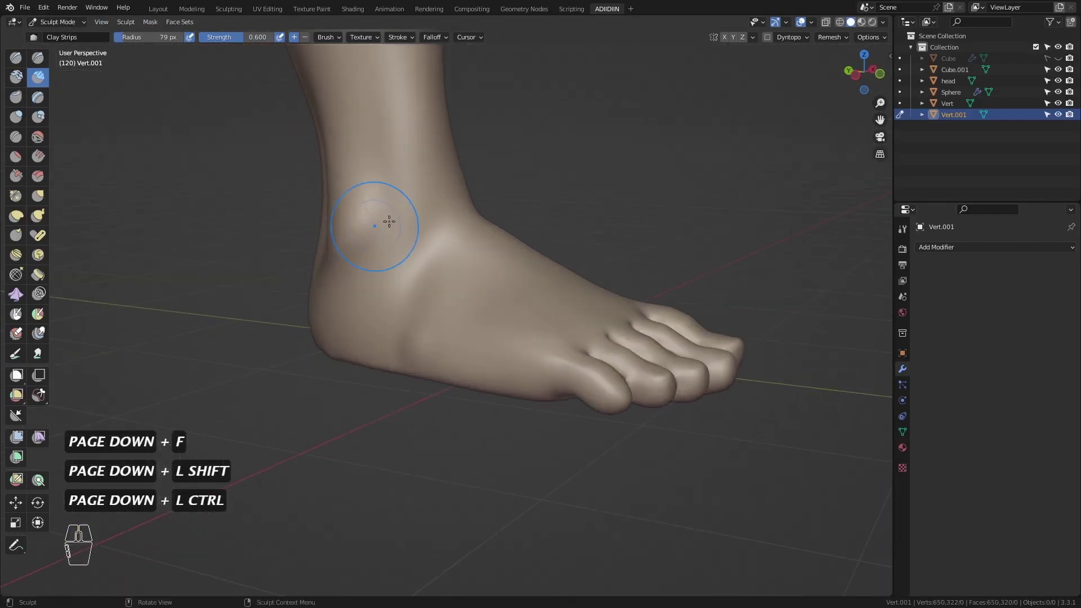
key("f")
left_click(421, 309)
left_click_drag(410, 290, 403, 241)
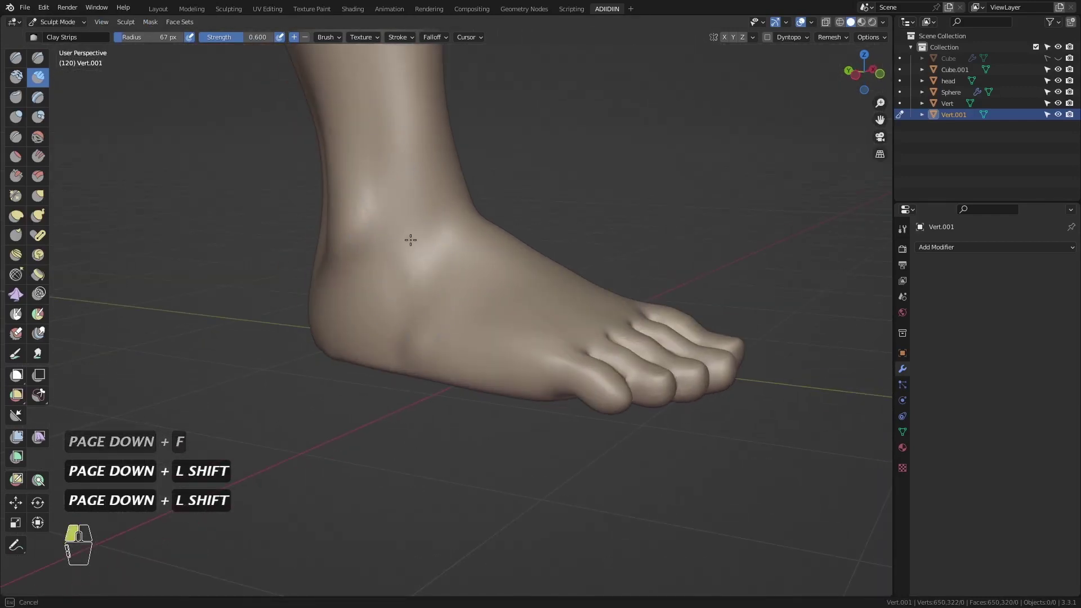
left_click_drag(392, 187, 393, 197, "shift")
middle_click_drag(389, 203, 441, 198)
- Shape the outer side of the heel with Clay Strips and smooth the strokes
mouse_move(288, 269)
left_mouse_down()
mouse_move(324, 314)
mouse_move(284, 297)
left_mouse_up()
key("f")
left_click(323, 304)
middle_click_drag(284, 297, 296, 297)
mouse_move(352, 310)
left_mouse_down("shift")
mouse_move(307, 319)
mouse_move(337, 298)
left_mouse_up("shift")
- Build volume below and in front of the outer ankle with 136 px Clay Strips, checking it from the front
middle_click_drag(366, 287, 321, 332)
middle_click_drag(417, 210, 406, 254)
key("f")
left_click(435, 328)
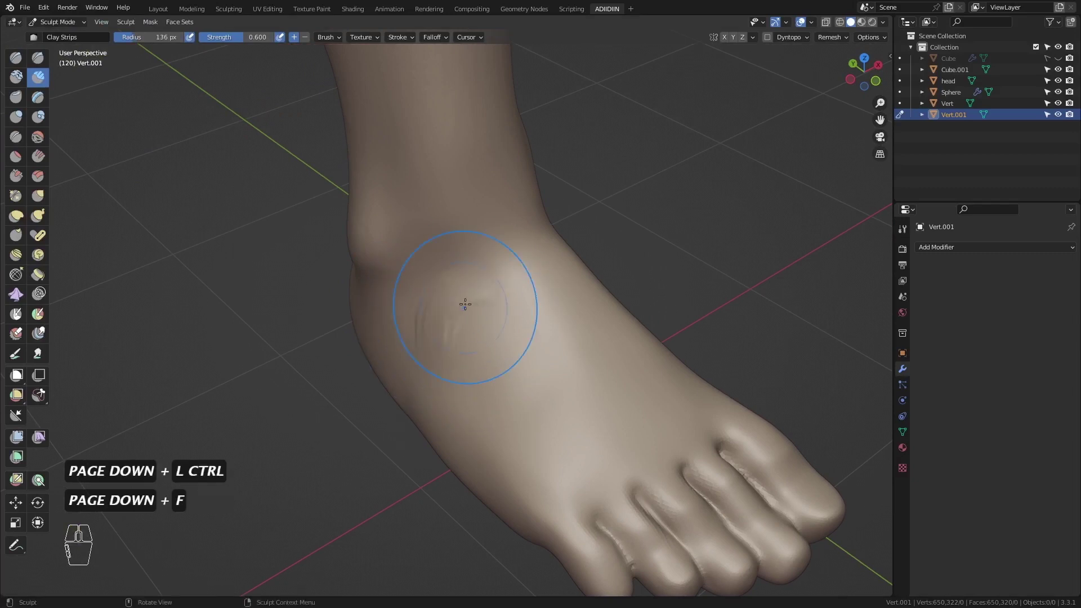
key("KP_1")
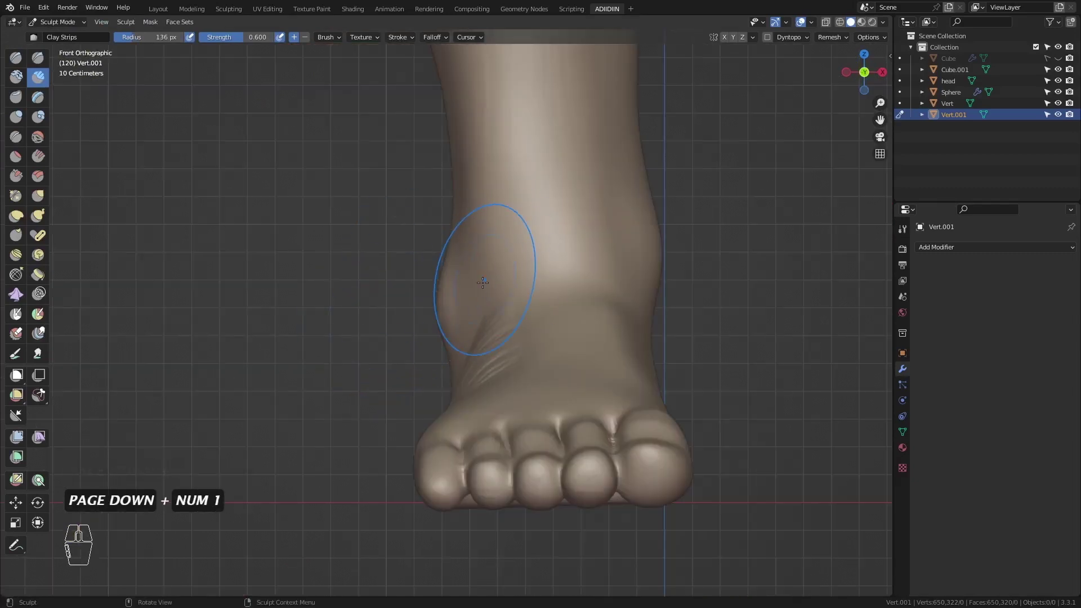
middle_click_drag(495, 300, 510, 295)
key("KP_1")
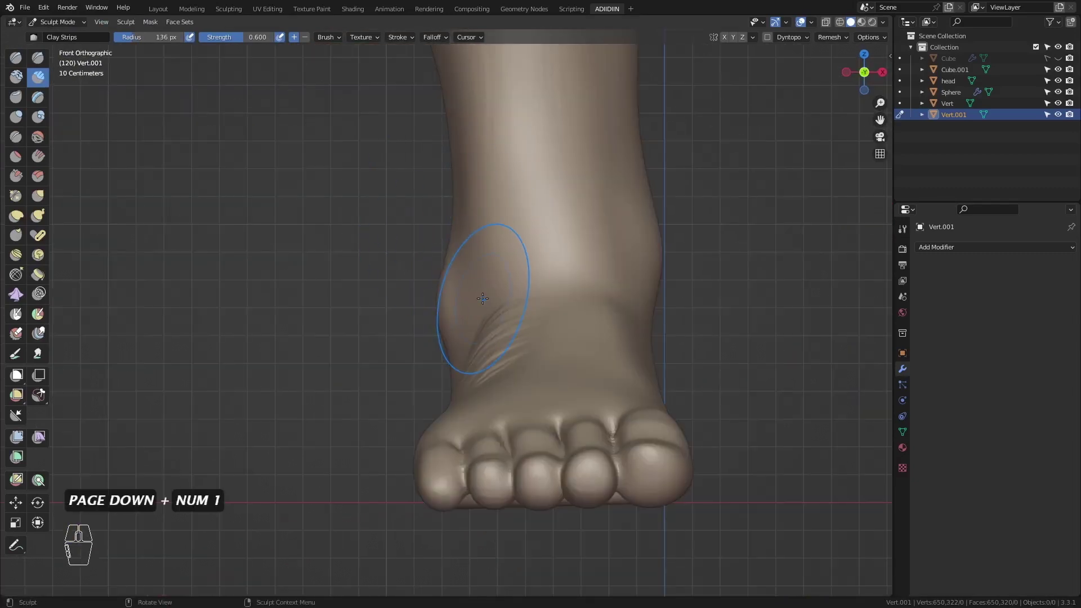
- Pull the outer ankle and instep contour into shape in the front view with the Grab brush
key("g")
key("f")
key("ctrl")
key("f")
left_click(529, 312)
left_click_drag(502, 308, 538, 296)
middle_click_drag(474, 319, 531, 370)
- Smooth the clay strokes between the outer ankle and the top of the foot
key("f")
left_click(505, 367)
left_click_drag(501, 363, 497, 351, "shift")
middle_click_drag(448, 353, 457, 388, "ctrl")
middle_click_drag(501, 361, 459, 365)
mouse_move(504, 360)
left_mouse_down("shift")
mouse_move(509, 372)
mouse_move(481, 399)
left_mouse_up("shift")
middle_click_drag(441, 394, 481, 398)
- Add tendons fanning from the front of the ankle towards the smaller toes with 40 px Clay Strips
left_click(39, 80)
middle_click_drag(567, 268, 499, 295)
key("f")
left_click(532, 332)
mouse_move(537, 273)
left_mouse_down()
mouse_move(534, 336)
mouse_move(550, 332)
mouse_move(521, 311)
left_mouse_up()
mouse_move(509, 308)
middle_mouse_down("shift")
mouse_move(502, 216)
mouse_move(459, 244)
middle_mouse_up("shift")
key("f")
key("f")
left_click_drag(509, 217, 481, 409)
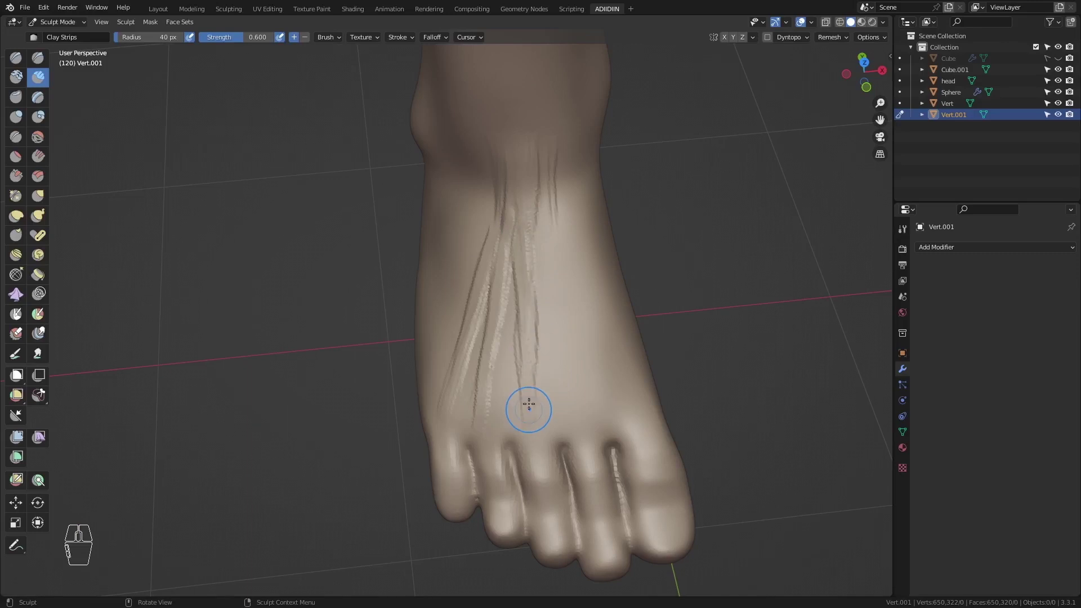
- Smooth the fanned tendons into the top of the foot
key("f")
left_click(550, 218)
mouse_move(551, 217)
left_mouse_down("shift")
mouse_move(538, 358)
mouse_move(563, 386)
left_mouse_up("shift")
mouse_move(497, 240)
middle_mouse_down()
mouse_move(539, 242)
mouse_move(561, 212)
middle_mouse_up()
key("f")
left_click(529, 212)
mouse_move(472, 232)
left_mouse_down("shift")
mouse_move(476, 203)
mouse_move(474, 254)
left_mouse_up("shift")
middle_click_drag(473, 331, 408, 333)
middle_click_drag(554, 341, 473, 358)
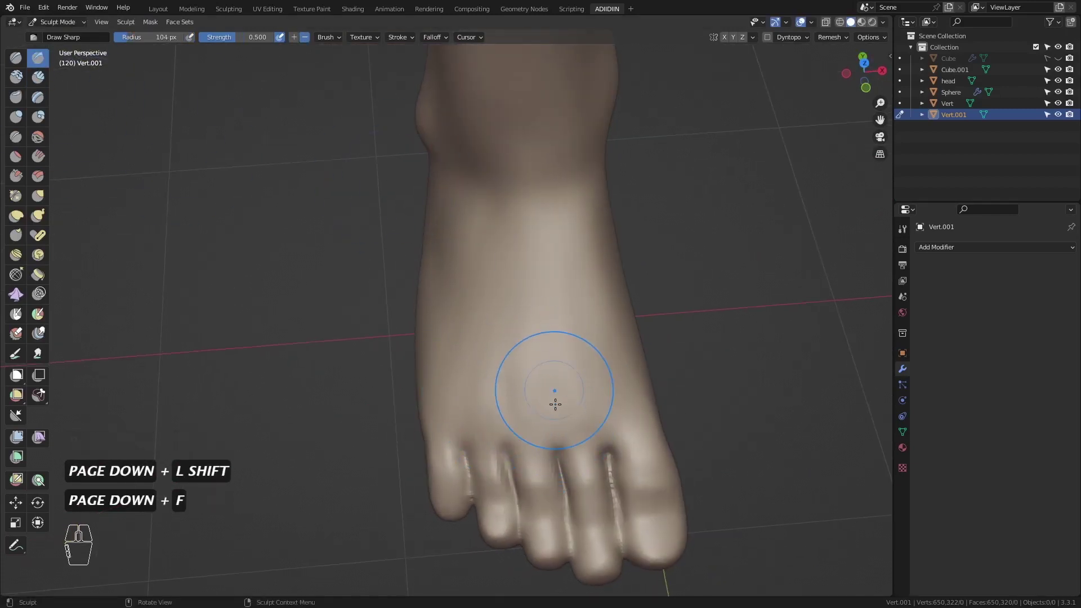
- Add a tendon from the front of the ankle to the big toe with Clay Strips and smooth it
mouse_move(555, 437)
middle_mouse_down()
mouse_move(502, 389)
mouse_move(495, 358)
mouse_move(414, 260)
mouse_move(395, 267)
middle_mouse_up()
left_click(38, 78)
middle_click_drag(450, 236, 484, 262)
key("f")
middle_click_drag(535, 290, 586, 321)
key("f")
left_click_drag(545, 228, 525, 326)
left_click_drag(479, 418, 442, 489)
left_click_drag(507, 351, 508, 359, "shift")
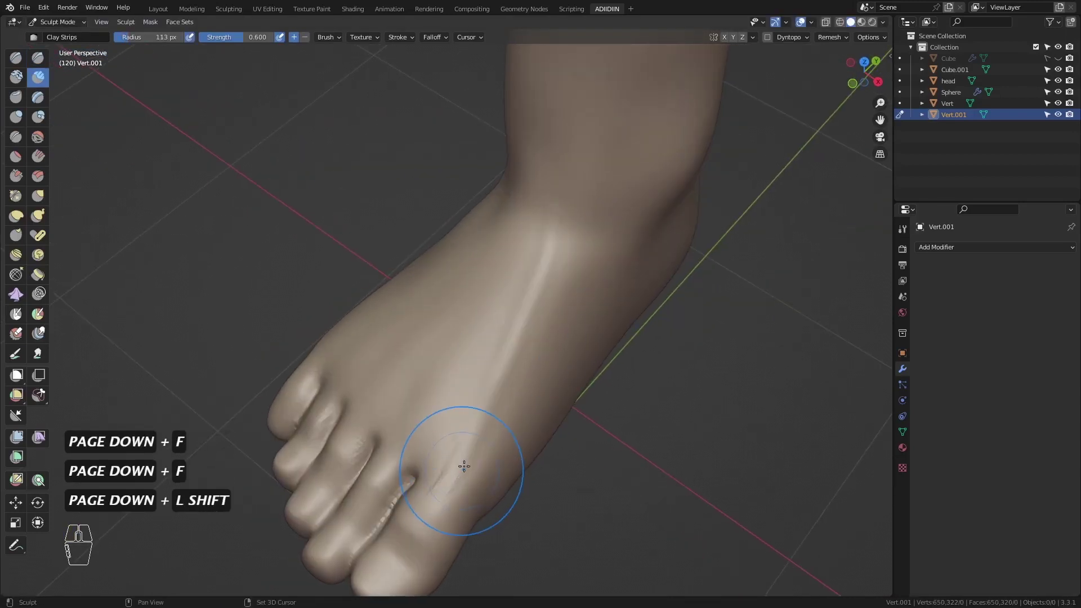
left_click_drag(499, 399, 510, 411, "shift")
- Add a tendon running down the front of the shin into the ankle with 63 px Clay Strips
middle_click_drag(546, 432, 512, 378)
mouse_move(538, 203)
middle_mouse_down("shift")
mouse_move(505, 306)
mouse_move(549, 242)
middle_mouse_up("shift")
left_click_drag(554, 162, 607, 332)
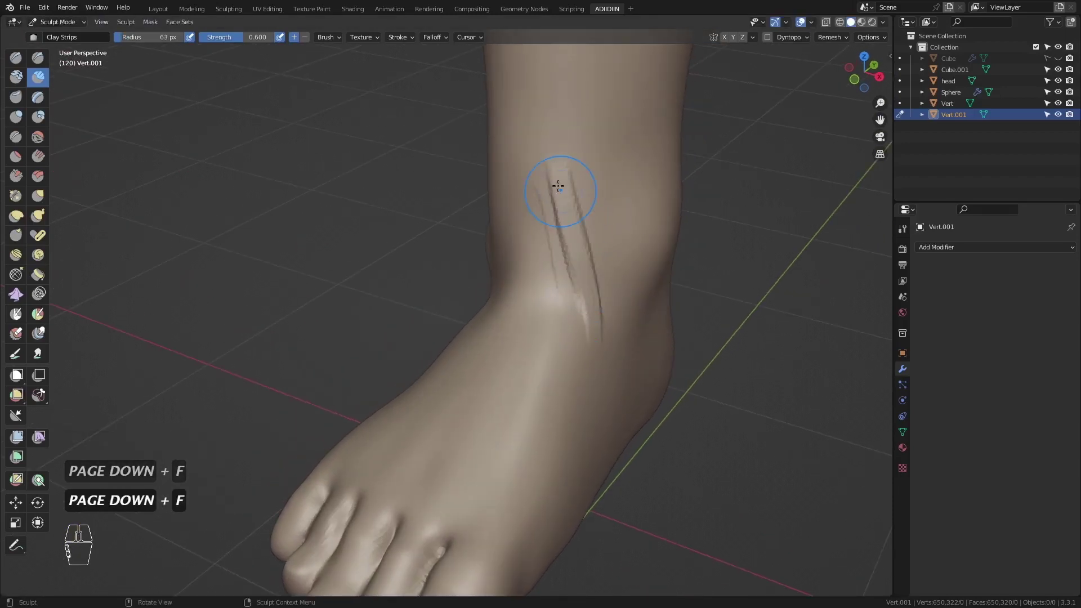
left_click_drag(555, 170, 598, 324)
key("KP_3")
middle_click_drag(485, 273, 555, 319)
left_click_drag(551, 182, 583, 354)
key("KP_3")
- Adjust the front of the ankle with the Grab brush and smooth the tendon into the surrounding surface
key("g")
key("f")
key("f")
left_click_drag(474, 248, 466, 251)
middle_click_drag(491, 189, 564, 220)
key("f")
left_click(563, 219)
left_click_drag(558, 191, 596, 352, "shift")
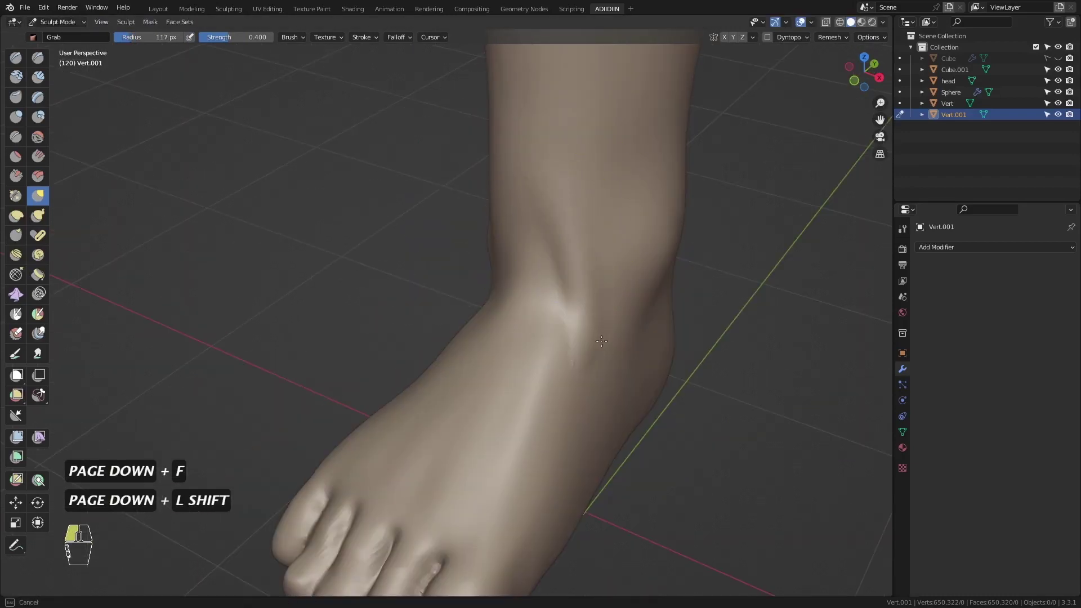
middle_click_drag(563, 316, 571, 299)
left_click_drag(555, 225, 546, 282, "shift")
- Build up the area below the inner ankle with 126 px Clay Strips and smooth it
middle_click_drag(523, 270, 420, 244)
left_click(38, 77)
key("f")
left_click_drag(549, 346, 518, 391)
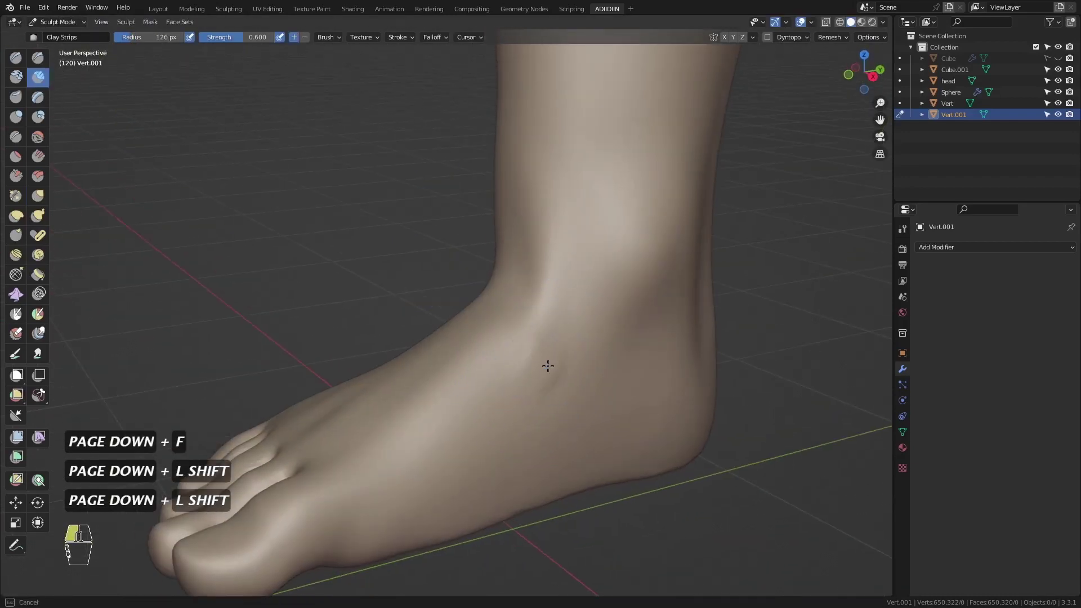
key("f")
left_click(508, 345)
left_click_drag(533, 314, 524, 341, "shift")
- Add clay to the front of the ankle bend with 62 px Clay Strips and smooth it into the foot
middle_click_drag(509, 305, 490, 338, "ctrl")
middle_click_drag(462, 337, 535, 316)
mouse_move(439, 267)
middle_mouse_down()
mouse_move(478, 231)
mouse_move(512, 249)
mouse_move(499, 273)
middle_mouse_up()
key("f")
left_click(490, 273)
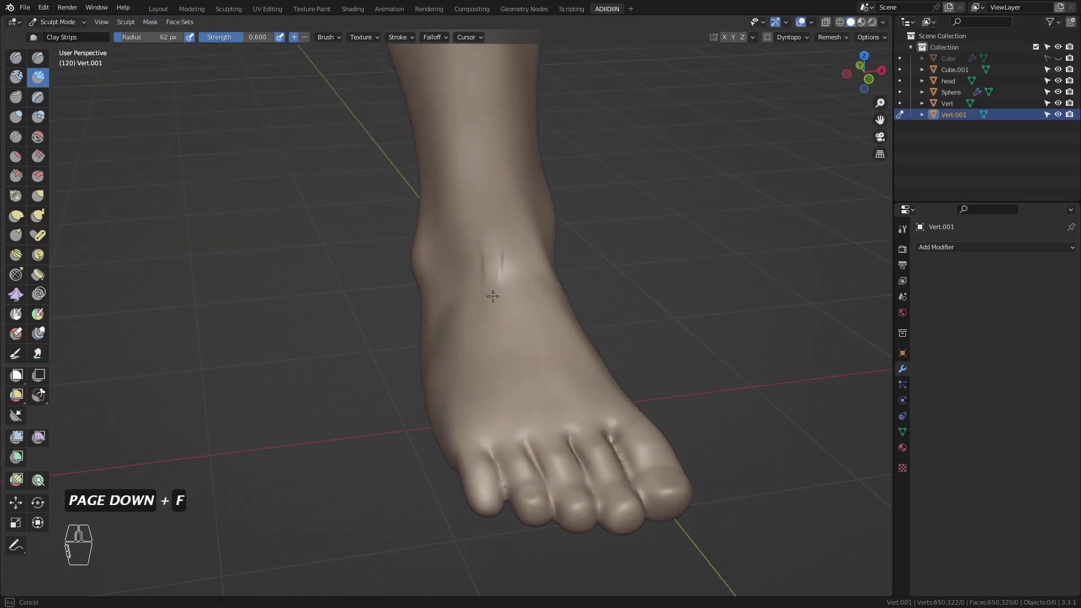
mouse_move(487, 323)
left_mouse_down("shift")
mouse_move(508, 280)
mouse_move(491, 281)
left_mouse_up("shift")
- Carve the inner arch of the sole with inverted 119 px Clay Strips and smooth its edge
middle_click_drag(535, 307, 483, 326)
key("f")
left_click(495, 321)
mouse_move(524, 332)
left_mouse_down("ctrl")
mouse_move(541, 307)
mouse_move(535, 337)
left_mouse_up("ctrl")
mouse_move(552, 383)
middle_mouse_down()
mouse_move(452, 343)
mouse_move(504, 307)
middle_mouse_up()
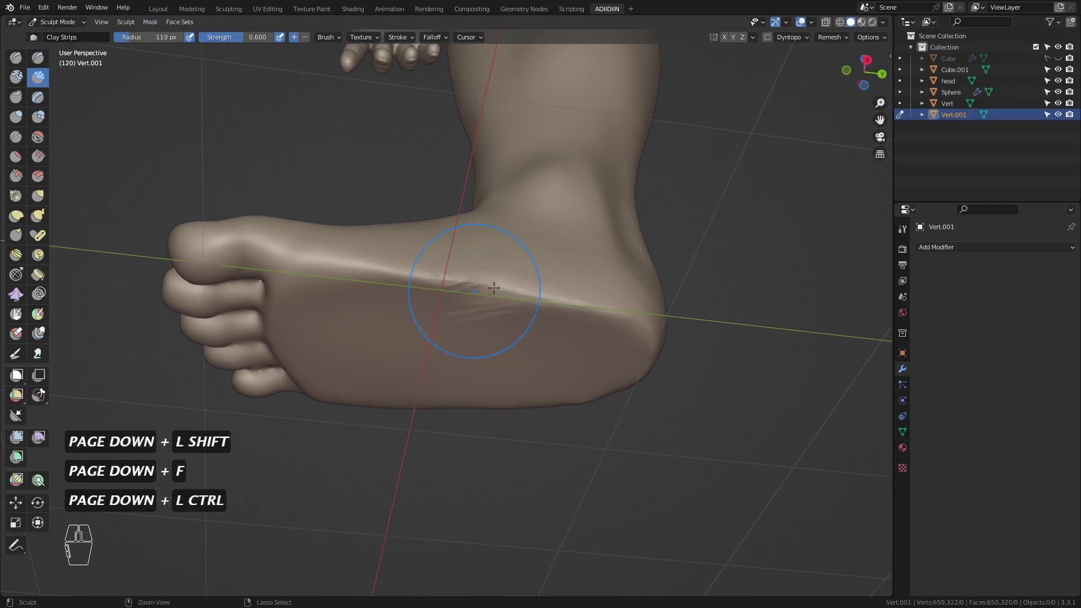
left_click_drag(520, 285, 479, 290, "ctrl")
middle_click_drag(479, 293, 476, 318)
left_click_drag(476, 321, 530, 344, "ctrl")
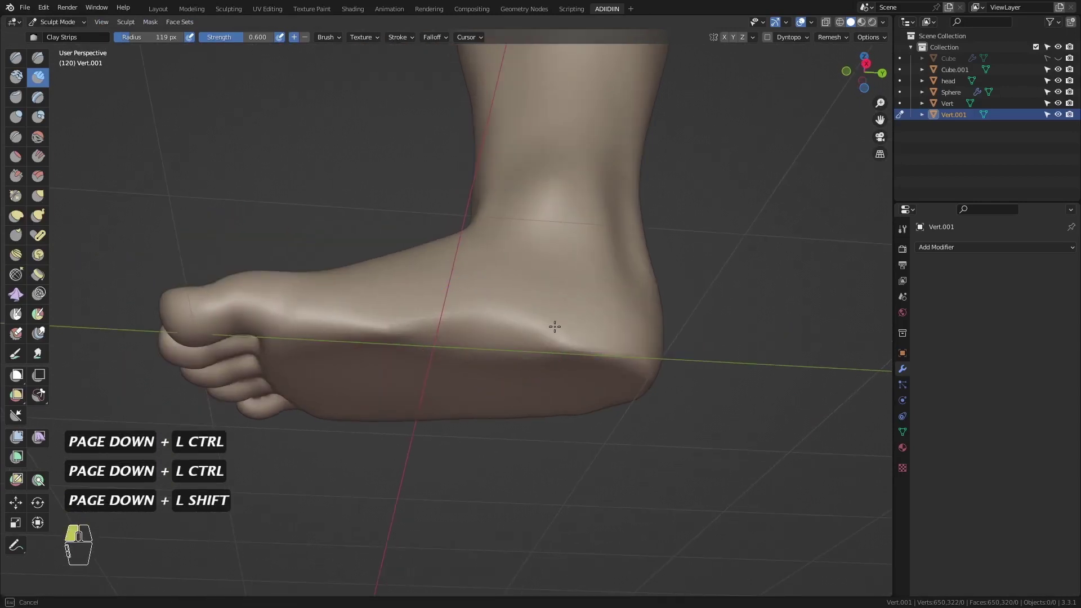
left_click_drag(350, 339, 521, 352, "shift")
- Build up the ball of the foot on the sole with Clay Strips
key("KP_3")
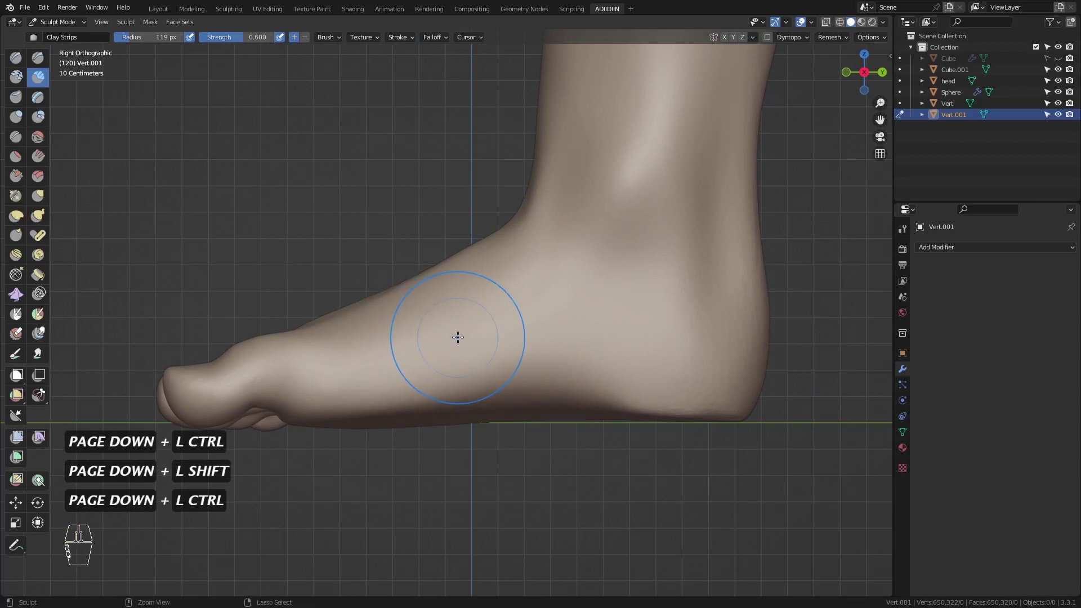
key("ctrl+KP_7")
middle_click_drag(529, 205, 548, 246, "shift")
key("f")
left_click(535, 246)
mouse_move(542, 225)
left_mouse_down()
mouse_move(548, 292)
mouse_move(550, 251)
left_mouse_up()
mouse_move(550, 249)
middle_mouse_down()
mouse_move(513, 306)
mouse_move(463, 295)
middle_mouse_up()
left_click_drag(374, 308, 445, 315)
key("f")
mouse_move(461, 315)
middle_mouse_down()
mouse_move(535, 248)
mouse_move(507, 225)
middle_mouse_up()
mouse_move(398, 242)
left_mouse_down()
mouse_move(449, 191)
mouse_move(468, 225)
left_mouse_up()
- Build up the heel pad and the remaining sole with Clay Strips
middle_click_drag(507, 225, 594, 236)
key("ctrl+KP_7")
left_click_drag(472, 196, 474, 217)
middle_click_drag(475, 217, 509, 283)
left_click_drag(509, 282, 481, 256)
key("ctrl+KP_7")
middle_click_drag(502, 360, 480, 258, "shift")
mouse_move(484, 366)
left_mouse_down()
mouse_move(514, 454)
mouse_move(475, 374)
left_mouse_up()
middle_click_drag(471, 396, 478, 216)
key("ctrl+Page_Down")
- Smooth the clay strokes across the heel, arch and ball of the sole
middle_click_drag(420, 269, 444, 296)
key("KP_3")
key("f")
left_click_drag(304, 332, 574, 318, "shift")
mouse_move(574, 319)
middle_mouse_down()
mouse_move(338, 345)
mouse_move(406, 349)
middle_mouse_up()
left_click_drag(405, 349, 431, 349, "shift")
middle_click_drag(431, 349, 484, 236)
left_click_drag(611, 338, 623, 359, "shift")
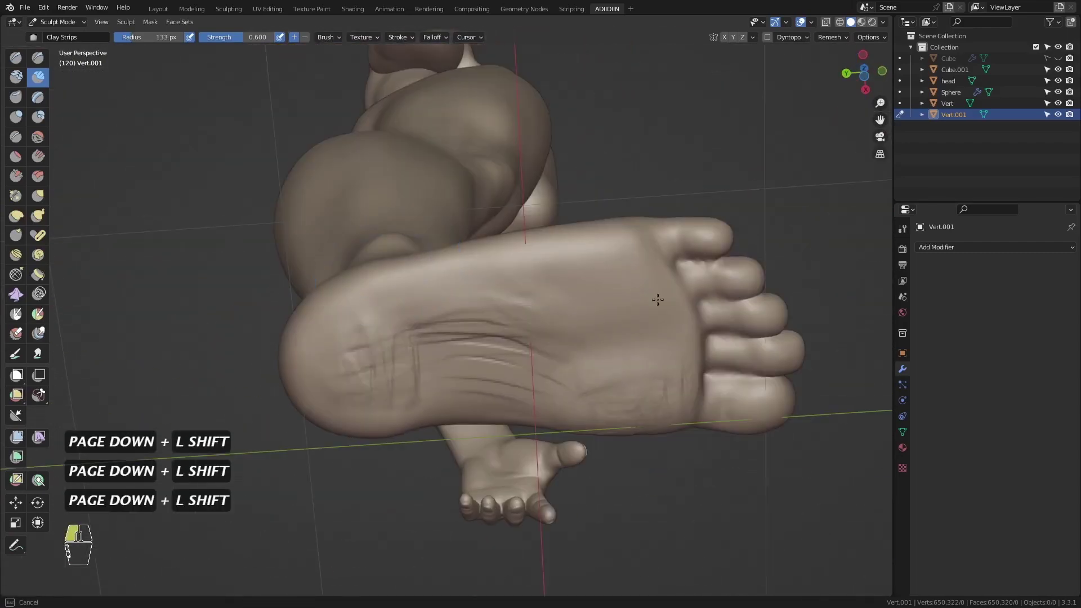
mouse_move(623, 359)
middle_mouse_down()
mouse_move(541, 327)
mouse_move(342, 331)
mouse_move(366, 237)
middle_mouse_up()
key("f")
left_click_drag(433, 309, 453, 305, "shift")
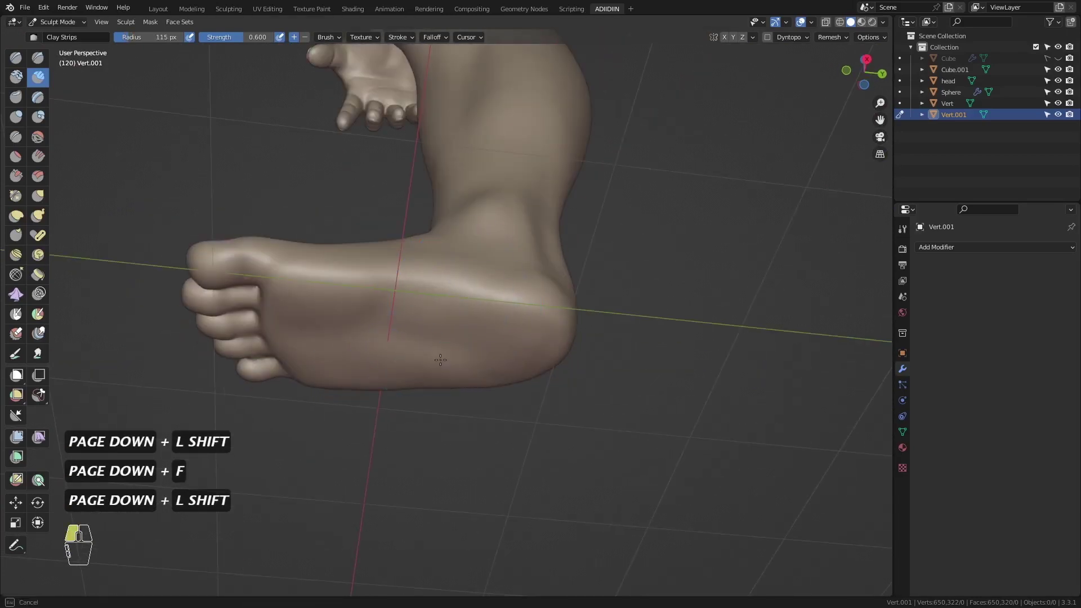
- Flatten the underside of the foot along the ground line with Line Project from the front view
key("KP_1")
left_click(16, 416)
left_click_drag(335, 358, 652, 370, "ctrl")
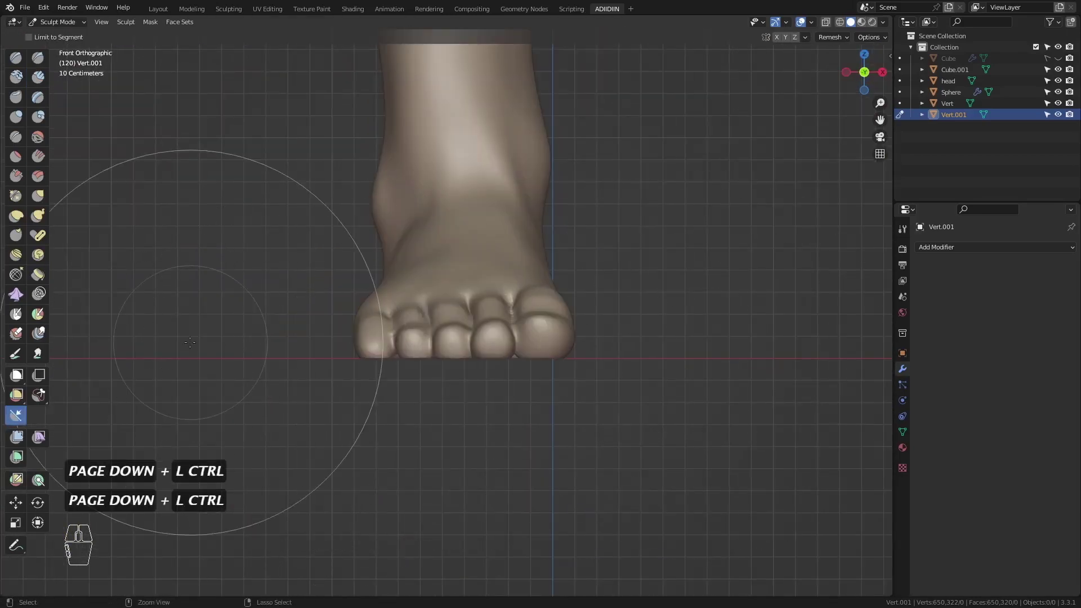
- Reshape the outer edge and arch outline of the sole from the bottom view with the Grab brush
key("ctrl+KP_7")
middle_click_drag(450, 394, 472, 361, "ctrl")
middle_click_drag(473, 388, 475, 365, "ctrl")
key("g")
key("f")
key("f")
left_click(466, 404)
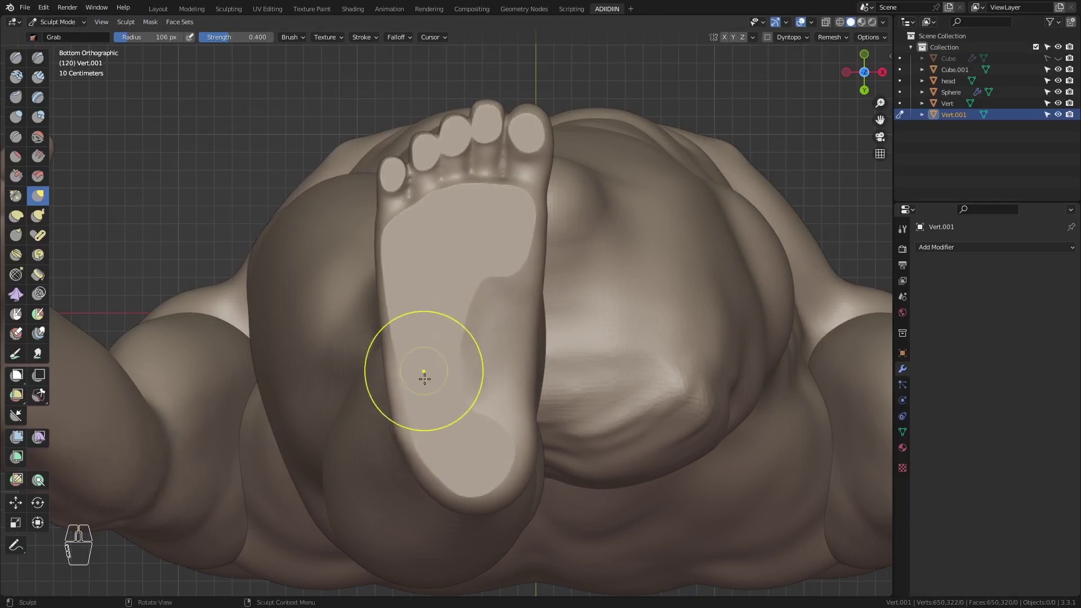
key("f")
key("f")
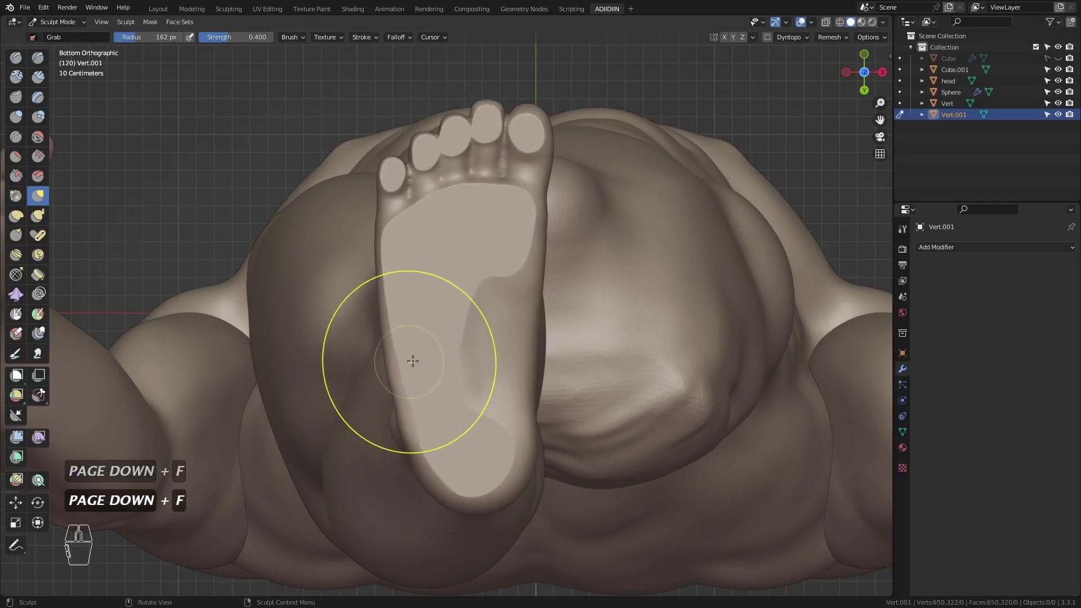
left_click(478, 279)
key("shift")
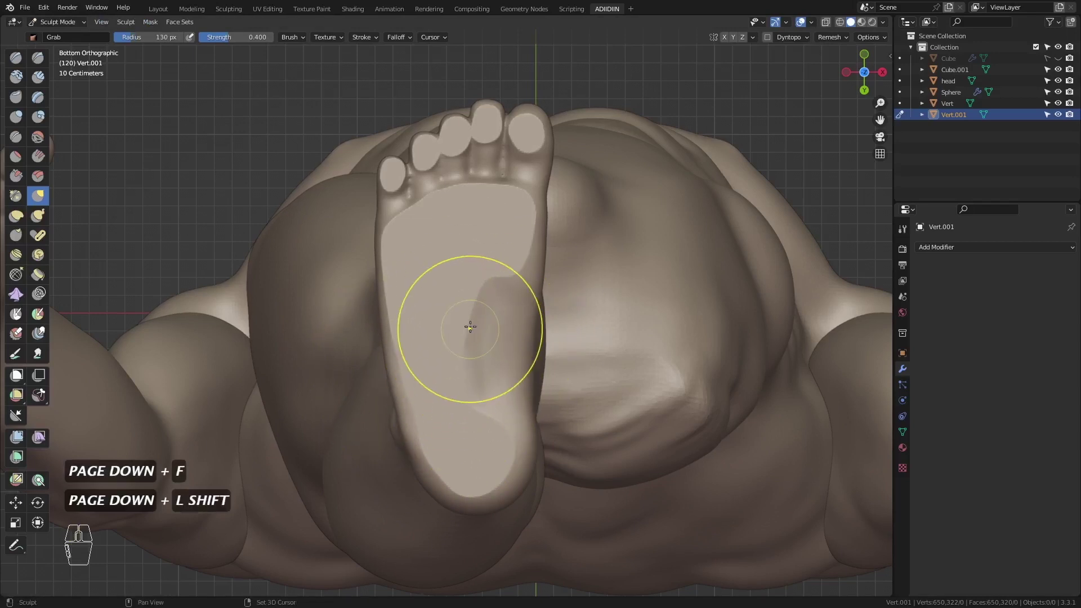
- Adjust the outline of the forefoot and heel from the bottom view with the Grab brush
middle_click_drag(473, 188, 449, 269, "shift")
middle_click_drag(449, 269, 490, 186, "ctrl")
key("f")
left_click(521, 163)
left_click_drag(524, 163, 547, 183)
key("f")
mouse_move(530, 175)
middle_mouse_down("ctrl")
mouse_move(366, 240)
mouse_move(344, 165)
middle_mouse_up("ctrl")
middle_click_drag(343, 165, 367, 217, "ctrl")
left_click_drag(396, 243, 411, 227)
left_click_drag(422, 496, 434, 495)
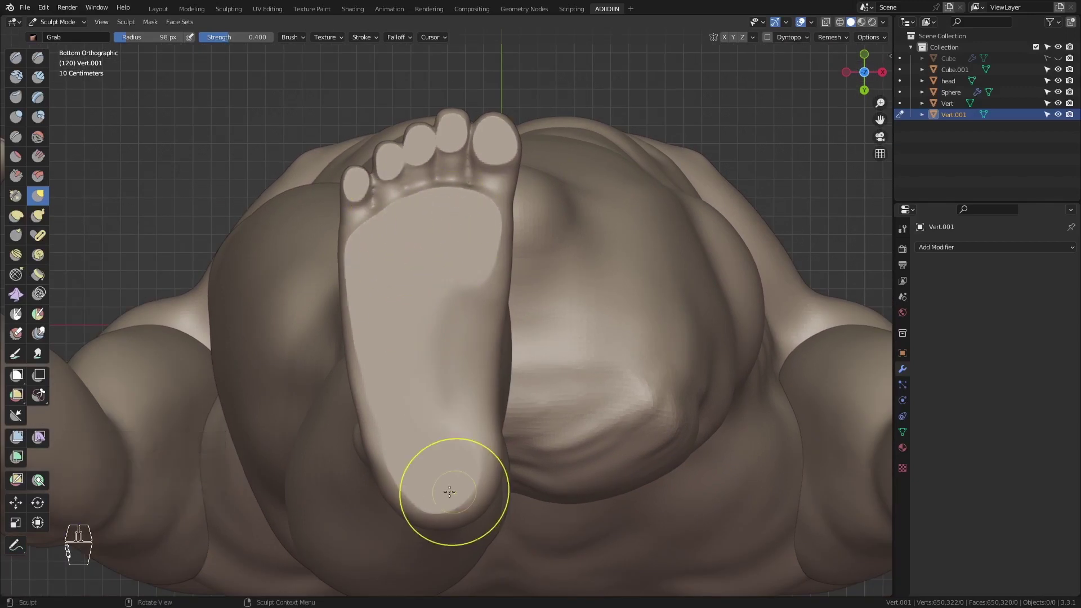
- Nudge the outer forefoot edge and the little toe inward with the Grab brush
key("f")
left_click(513, 207)
key("f")
left_click(420, 290)
left_click_drag(361, 258, 372, 248)
key("f")
left_click(360, 225)
left_click_drag(365, 189, 369, 191)
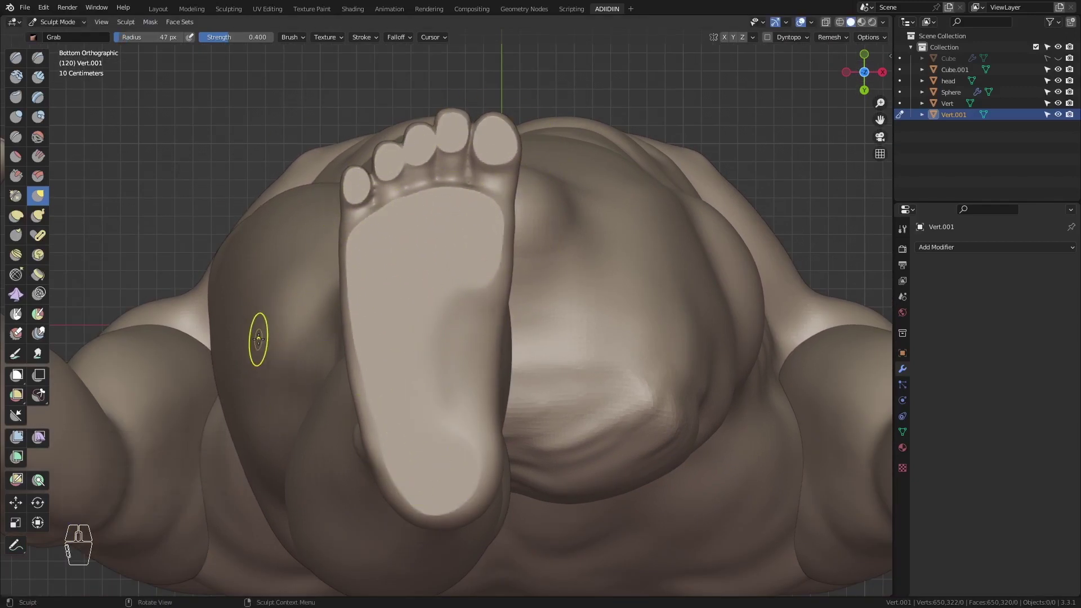
key("KP_1")
key("ctrl+KP_7")
key("g")
key("f")
mouse_move(337, 337)
middle_mouse_down("ctrl")
mouse_move(349, 388)
mouse_move(398, 295)
mouse_move(394, 360)
middle_mouse_up("ctrl")
key("KP_1")
key("f")
left_click(575, 277)
- Carve into the outer side of the foot with inverted Clay Strips
key("ctrl+KP_3")
middle_click_drag(394, 338, 352, 315)
left_click(38, 78)
key("f")
left_click(341, 306)
mouse_move(366, 306)
left_mouse_down("ctrl")
mouse_move(345, 338)
mouse_move(377, 319)
mouse_move(359, 366)
mouse_move(366, 338)
left_mouse_up("ctrl")
middle_click_drag(399, 287, 301, 307)
middle_click_drag(301, 225, 297, 258, "ctrl")
middle_click_drag(315, 315, 316, 265, "ctrl")
- Flatten the surface around the toes with the Scrape brush
left_click(16, 116)
key("f")
left_click(472, 369)
middle_click_drag(428, 361, 410, 422)
middle_click_drag(410, 422, 426, 383, "shift")
left_click(16, 176)
left_click_drag(521, 398, 510, 378)
- Set up the Crease brush at 43 px and smooth the area around the toes
key("shift+c")
key("f")
left_click(500, 353)
middle_click_drag(490, 344, 516, 332)
left_click_drag(512, 331, 528, 363, "shift")
middle_click_drag(437, 360, 479, 338)
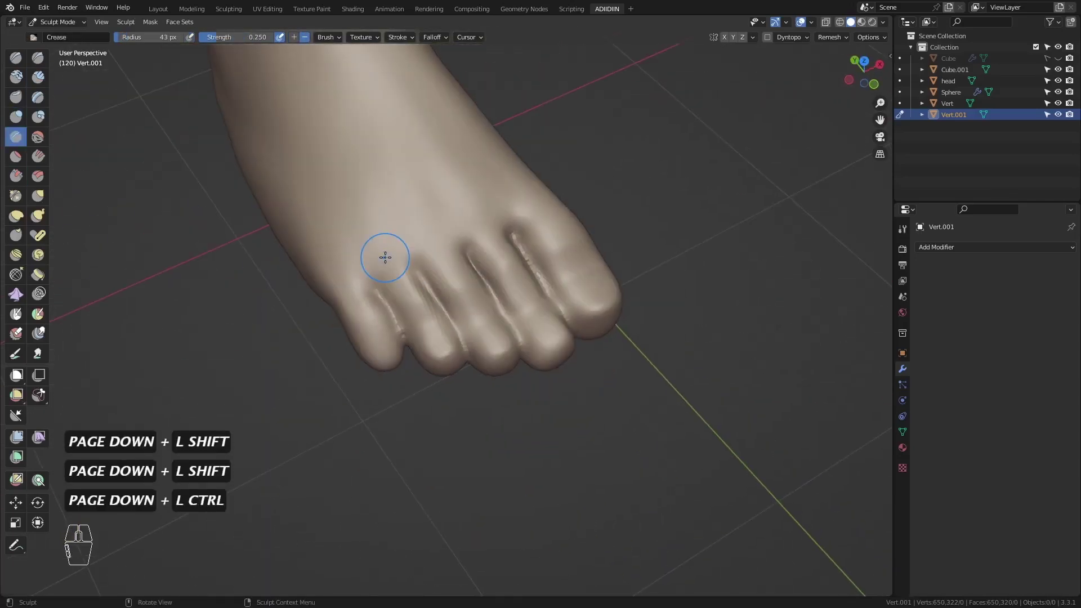
- Mask the toenail areas on the four smaller toes with a 29 px Mask brush
key("m")
middle_click_drag(360, 405, 351, 367, "ctrl")
key("f")
left_click(344, 366)
left_click_drag(353, 369, 361, 373)
left_click_drag(440, 358, 436, 373)
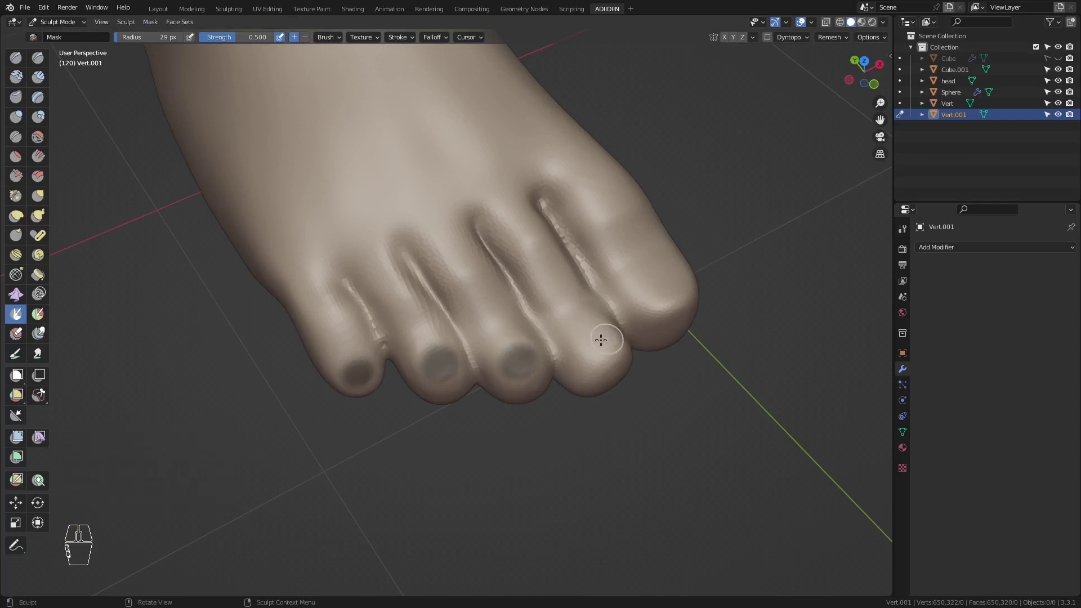
left_click_drag(599, 342, 596, 352)
- Mask the toenail area on the big toe and invert the mask
middle_click_drag(597, 360, 566, 384)
key("f")
left_click(644, 398)
mouse_move(644, 400)
left_mouse_down()
mouse_move(624, 407)
mouse_move(646, 404)
left_mouse_up()
key("ctrl+i")
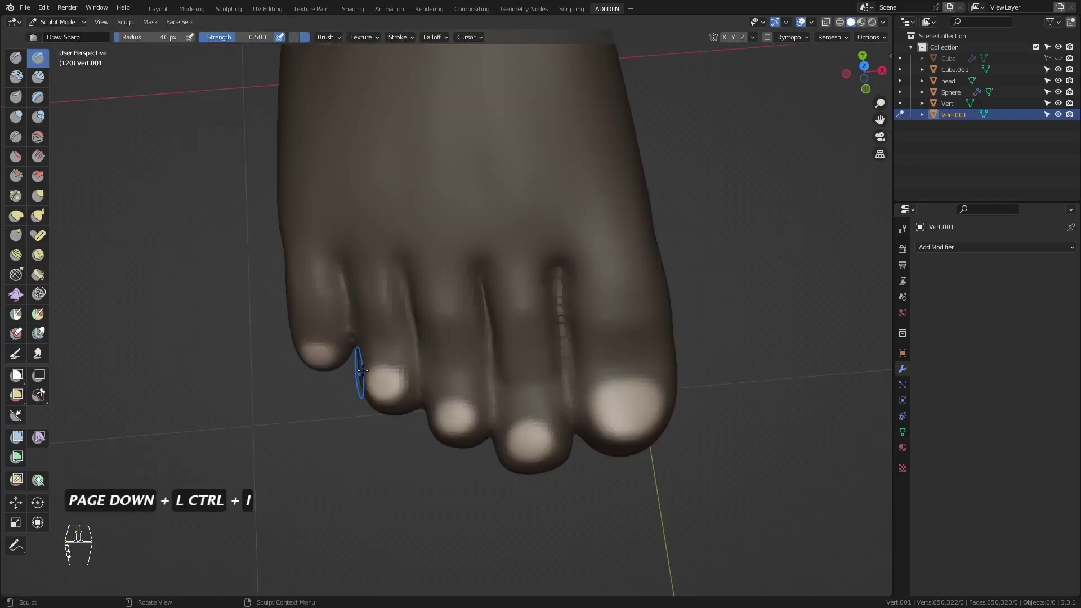
- Sculpt the toenail shapes in the unmasked areas with 46 px Draw Sharp and clear the mask
left_click_drag(512, 432, 552, 430)
left_click_drag(658, 384, 596, 433)
left_click_drag(473, 442, 479, 414)
middle_click_drag(322, 390, 357, 374)
key("alt+m")
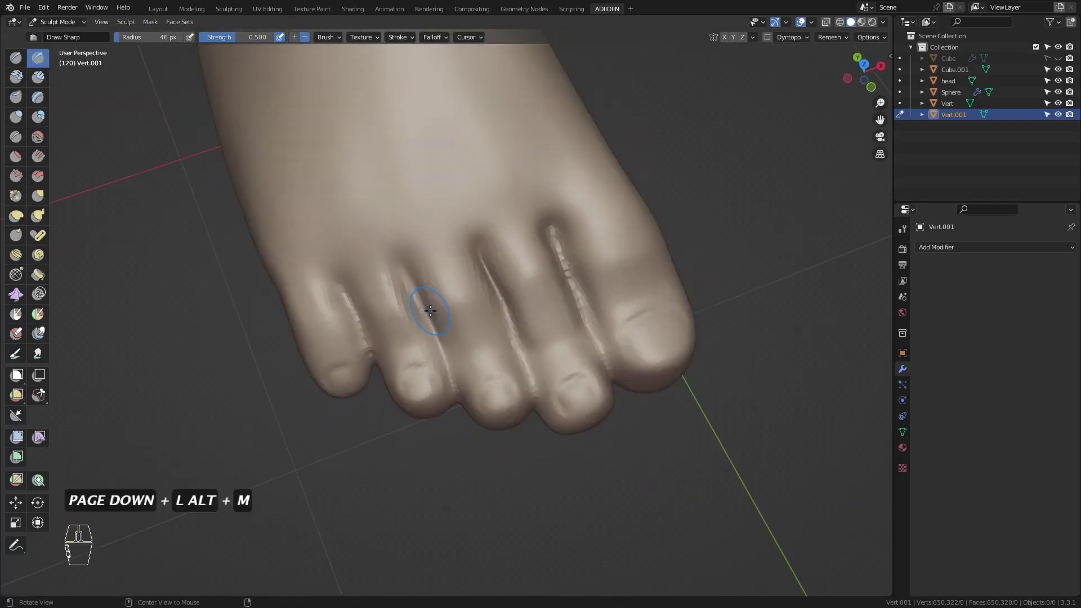
- Box-mask the whole foot up to just above the ankle from the front view
key("g")
key("KP_1")
scroll(425, 307, "down", 7)
left_click(19, 378)
middle_click_drag(289, 252, 292, 328, "shift")
middle_click_drag(291, 329, 337, 265, "ctrl")
left_click_drag(343, 266, 575, 493)
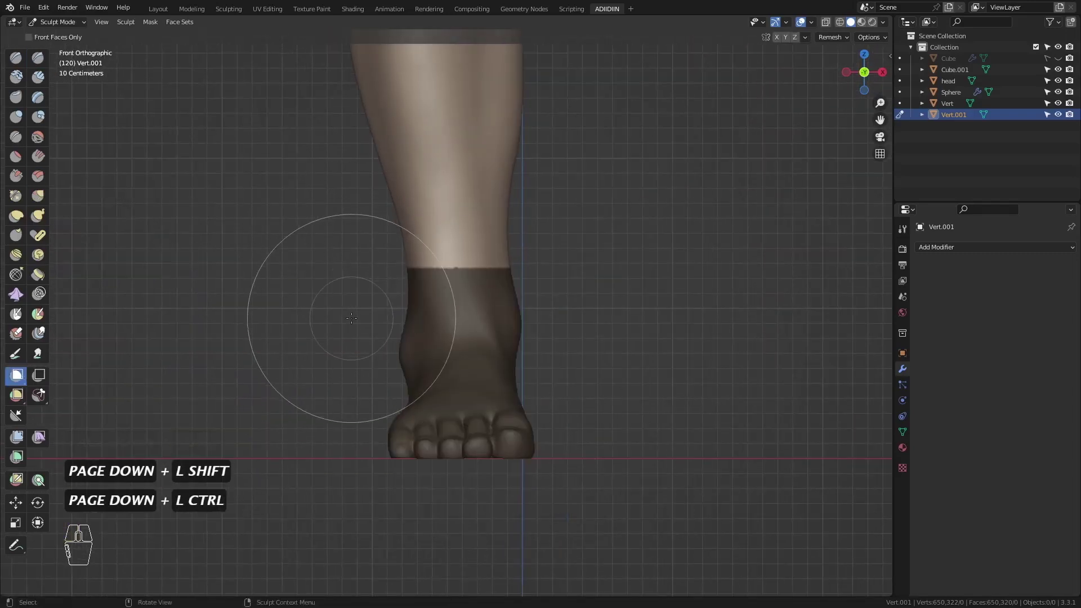
- Soften the mask boundary above the ankle and invert the mask to free the foot
key("a")
key("a")
key("a")
key("a")
key("a")
key("ctrl+i")
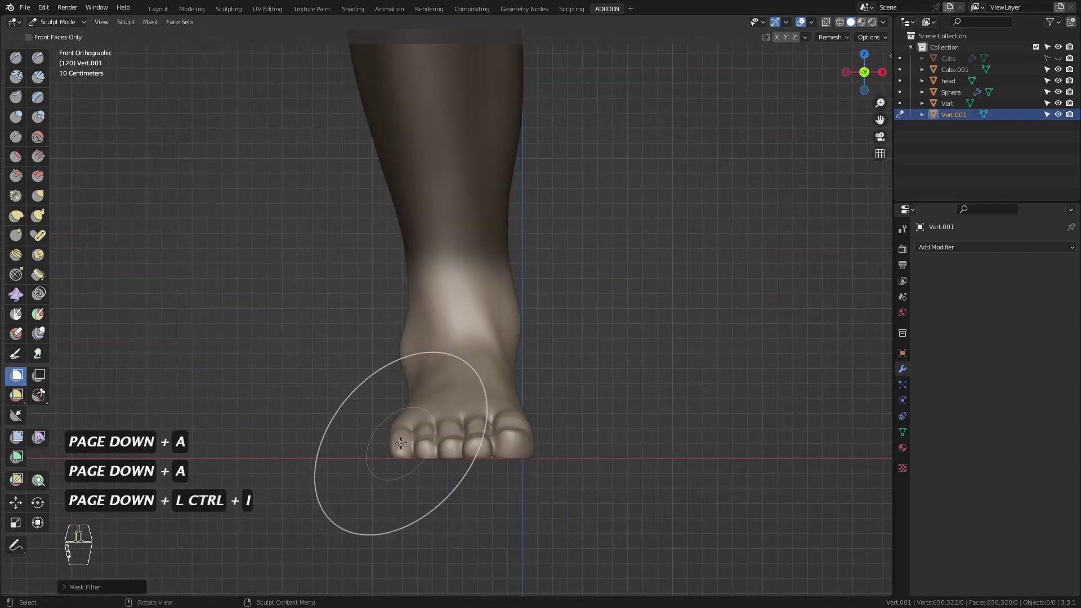
- Set the transform pivot to the unmasked foot, rotate and shift the foot in the bottom view, and clear the mask
key("ctrl+KP_7")
middle_click_drag(347, 350, 332, 198, "shift")
left_click(37, 523)
left_click(126, 22)
mouse_move(158, 84)
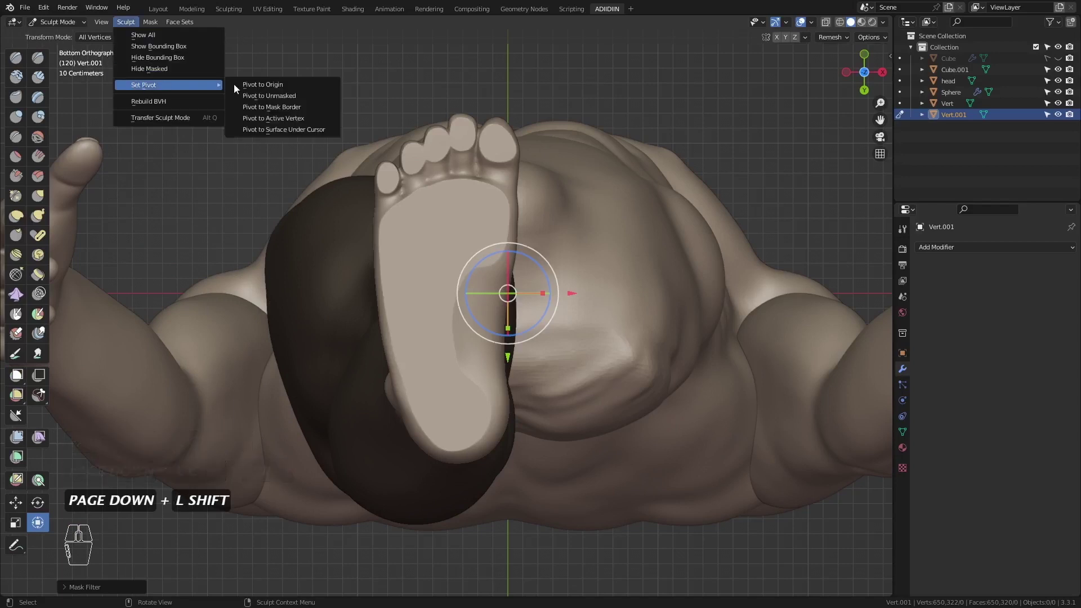
left_click(254, 96)
left_click_drag(423, 288, 411, 295)
left_click_drag(507, 324, 494, 323)
key("KP_1")
key("ctrl+KP_1")
key("alt+m")
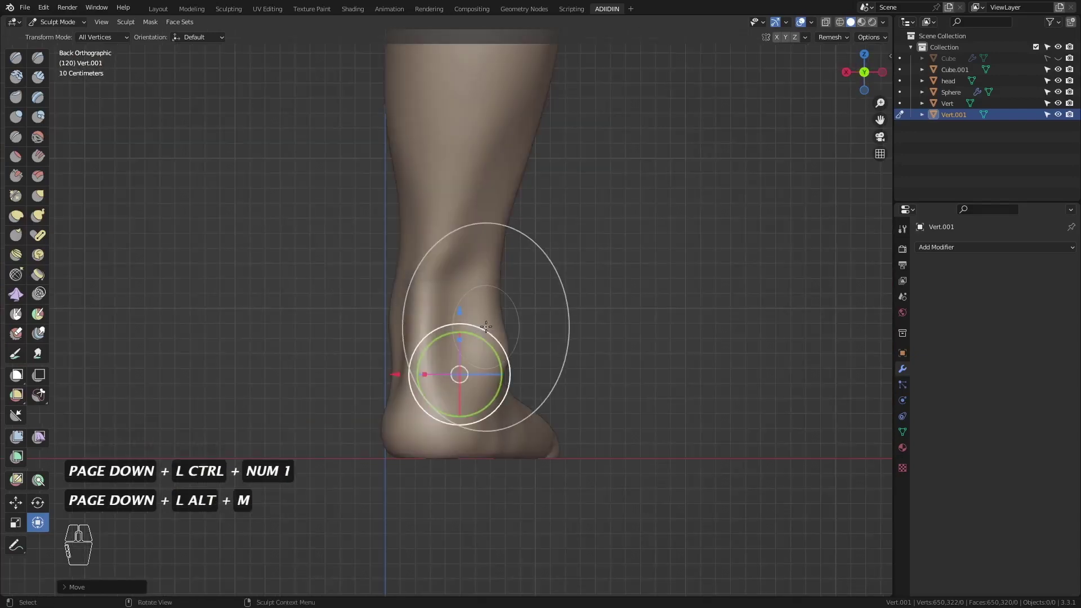
- Reshape the heel and ankle outline from the back view with a 123 px Grab brush
key("g")
scroll(407, 296, "up", 1)
key("f")
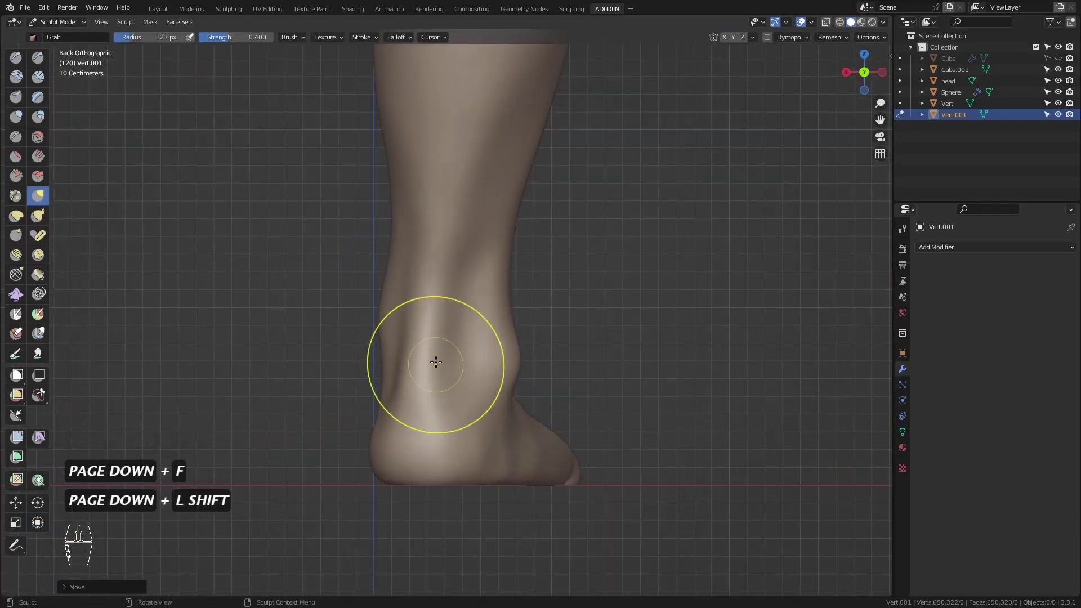
key("f")
left_click(381, 448)
middle_click_drag(382, 447, 395, 477, "ctrl")
key("f")
left_click(427, 442)
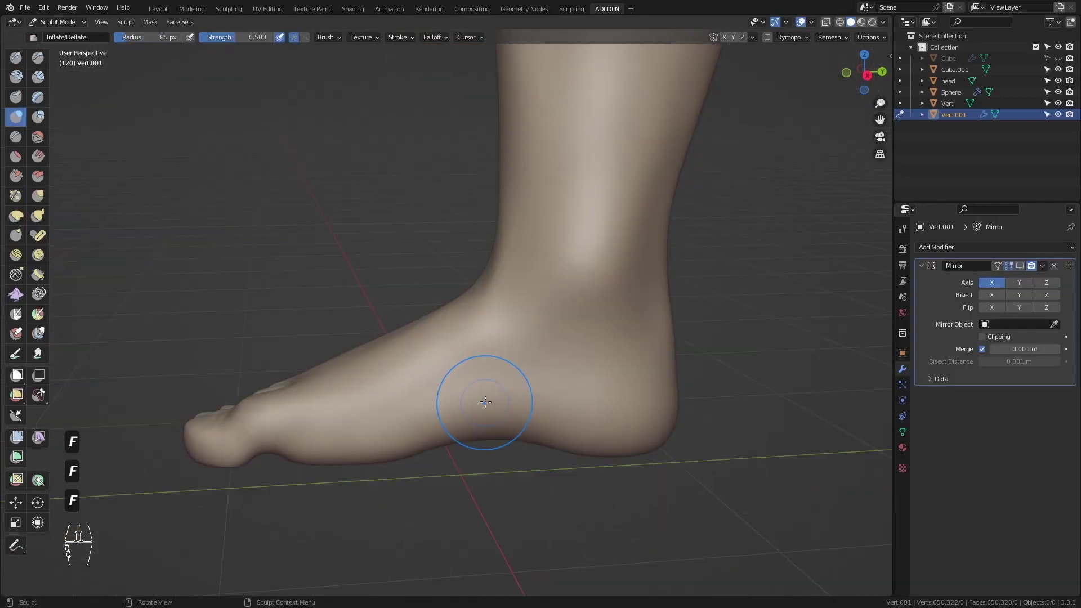
- Refine and smooth the inner ankle with a 70 px Inflate/Deflate brush
mouse_move(485, 402)
middle_mouse_down()
mouse_move(565, 248)
mouse_move(541, 281)
middle_mouse_up()
left_click_drag(523, 270, 516, 251, "shift")
key("ctrl+KP_1")
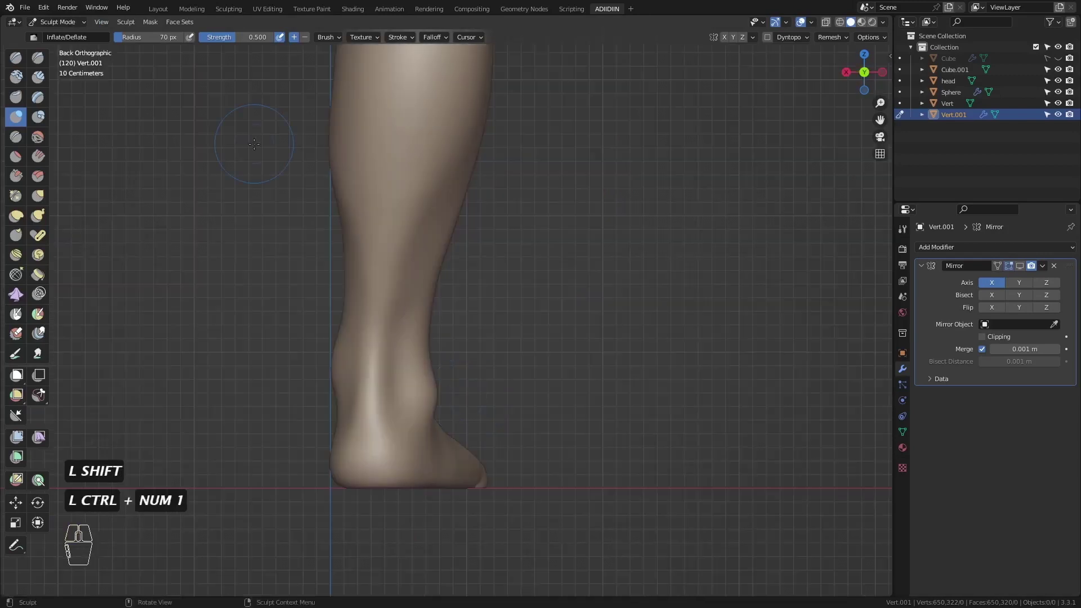
middle_click_drag(517, 252, 496, 293)
key("f")
left_click_drag(507, 315, 513, 302, "shift")
- Adjust the lower leg and ankle silhouette in the back view with a 102 px Grab brush
key("ctrl+KP_1")
key("g")
key("f")
left_click_drag(386, 234, 345, 360)
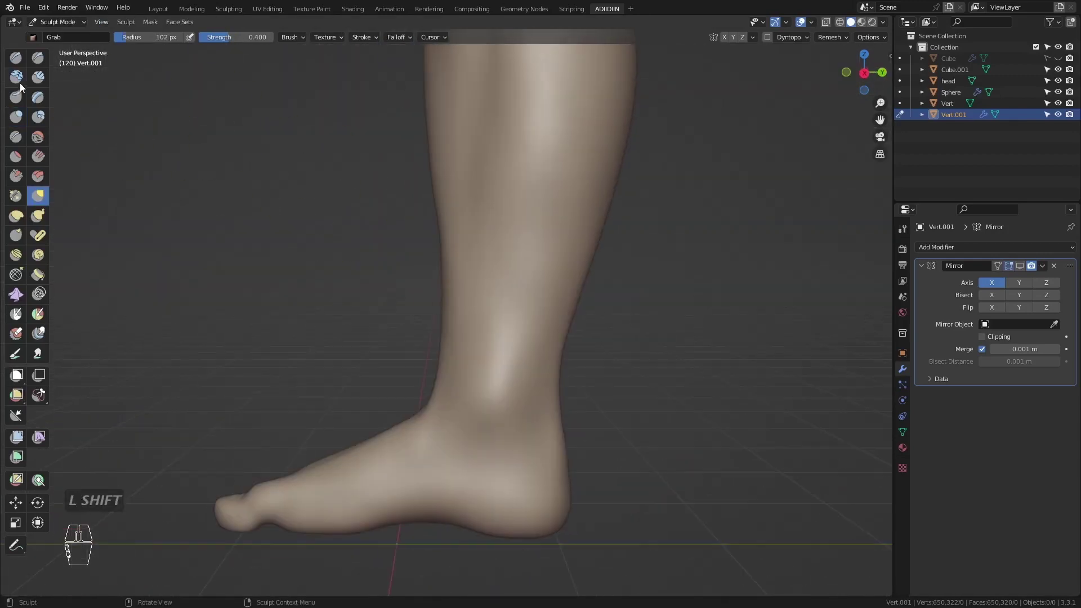
- Add volume around the ankle bones and inner foot with a 77 px Inflate/Deflate brush
middle_click_drag(346, 360, 450, 337)
left_click(16, 97)
left_click(16, 117)
key("ctrl+KP_1")
left_click_drag(414, 418, 416, 403)
key("KP_3")
middle_click_drag(481, 372, 572, 403)
key("f")
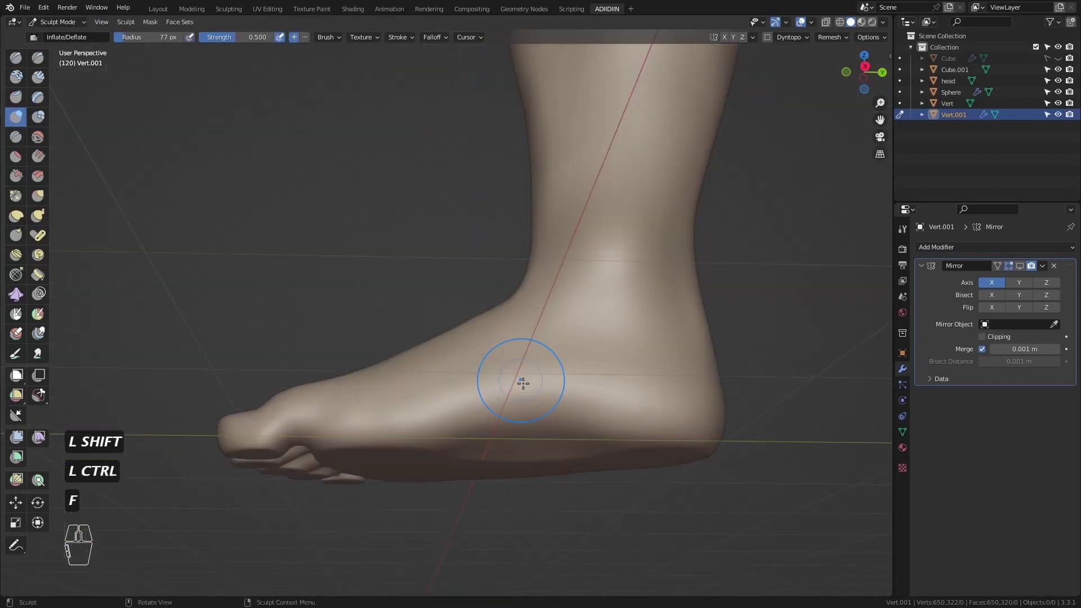
- Reshape the sole's outline in the bottom view with a 167 px Grab brush
key("ctrl+KP_7")
key("g")
key("f")
key("f")
middle_click_drag(500, 350, 501, 394, "ctrl")
key("f")
key("f")
left_click_drag(509, 445, 505, 446)
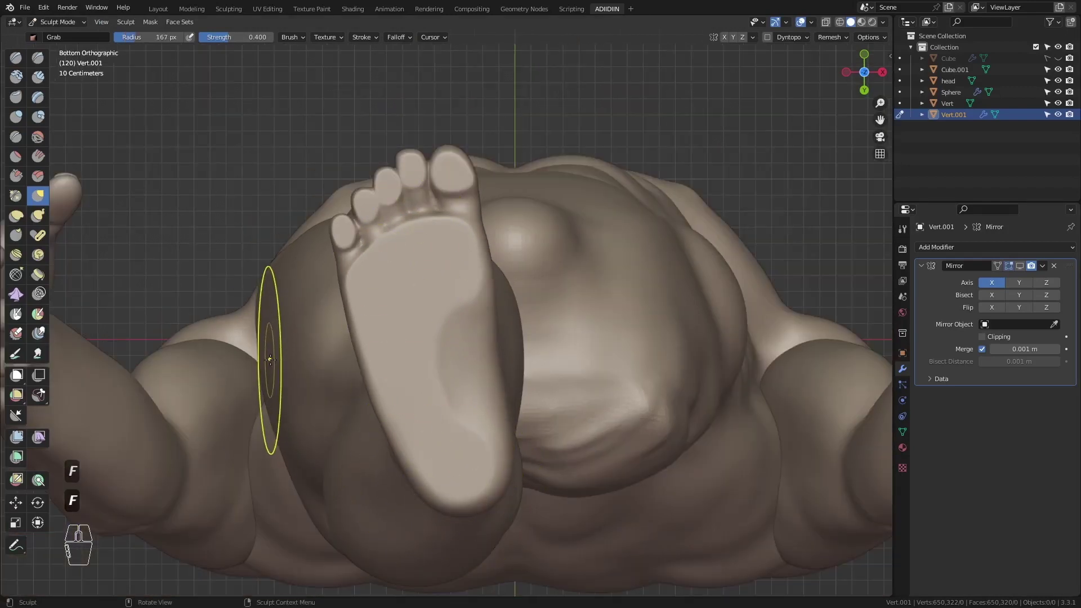
- Flatten the upper surface of the foot with the Scrape/Peaks brush
key("KP_1")
middle_click_drag(276, 355, 394, 423)
middle_click_drag(394, 479, 388, 315, "ctrl")
left_click(16, 176)
middle_click_drag(446, 295, 446, 270, "ctrl")
key("f")
left_click(420, 276)
- Remesh the leg with a voxel size of 0.005 m
left_click(833, 37)
double_click(840, 59)
type(".005")
key("KP_Enter")
left_click(835, 147)
- Scrape the top of the forefoot behind the toes with a 110 px Scrape/Peaks brush
middle_click_drag(545, 319, 542, 394)
key("f")
left_click(532, 412)
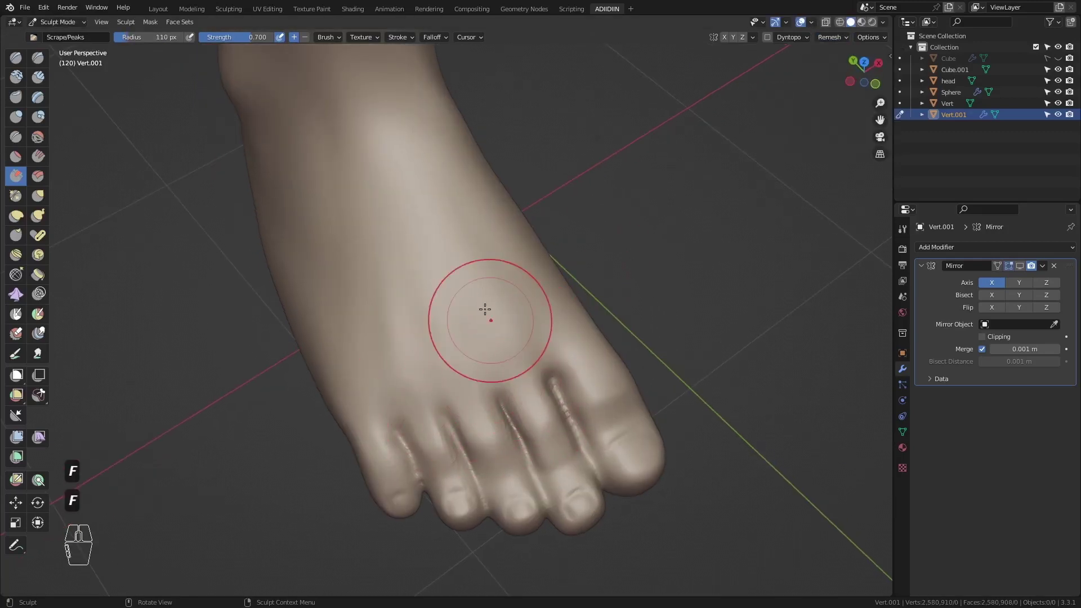
- Rework the gaps between the toes with a 73 px Inflate/Deflate brush
mouse_move(435, 328)
middle_mouse_down()
mouse_move(497, 345)
mouse_move(441, 292)
mouse_move(420, 293)
mouse_move(420, 279)
middle_mouse_up()
key("i")
key("g")
key("f")
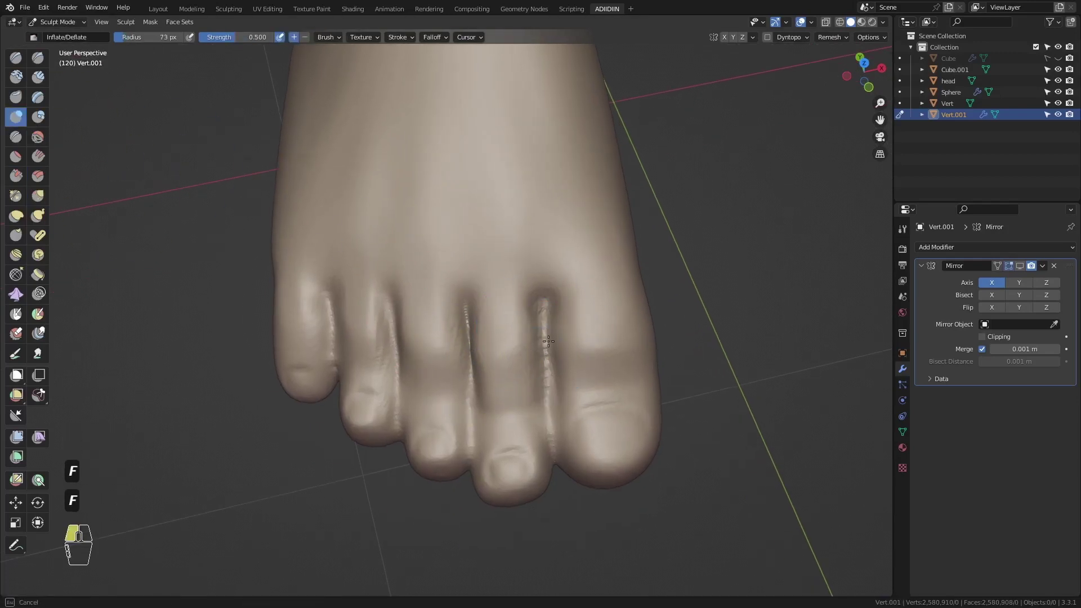
- Adjust the toe knuckles and tips in the left side view with Grab at 183 to 152 px
mouse_move(549, 350)
middle_mouse_down()
mouse_move(478, 299)
mouse_move(375, 353)
mouse_move(440, 284)
mouse_move(507, 271)
middle_mouse_up()
key("ctrl+KP_3")
middle_click_drag(507, 270, 541, 251, "ctrl")
key("g")
key("f")
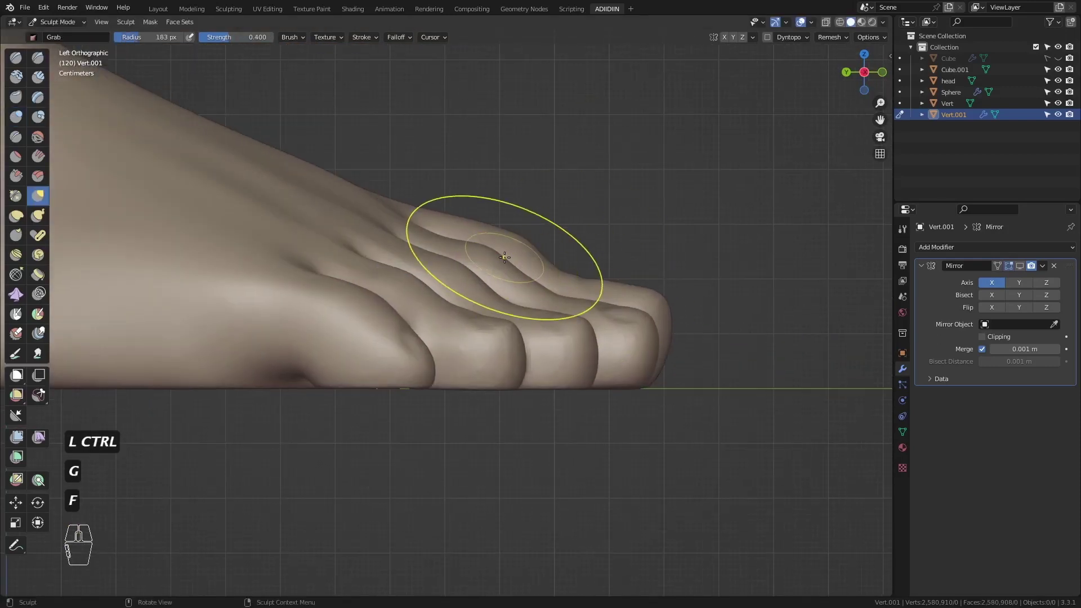
key("f")
left_click(455, 251)
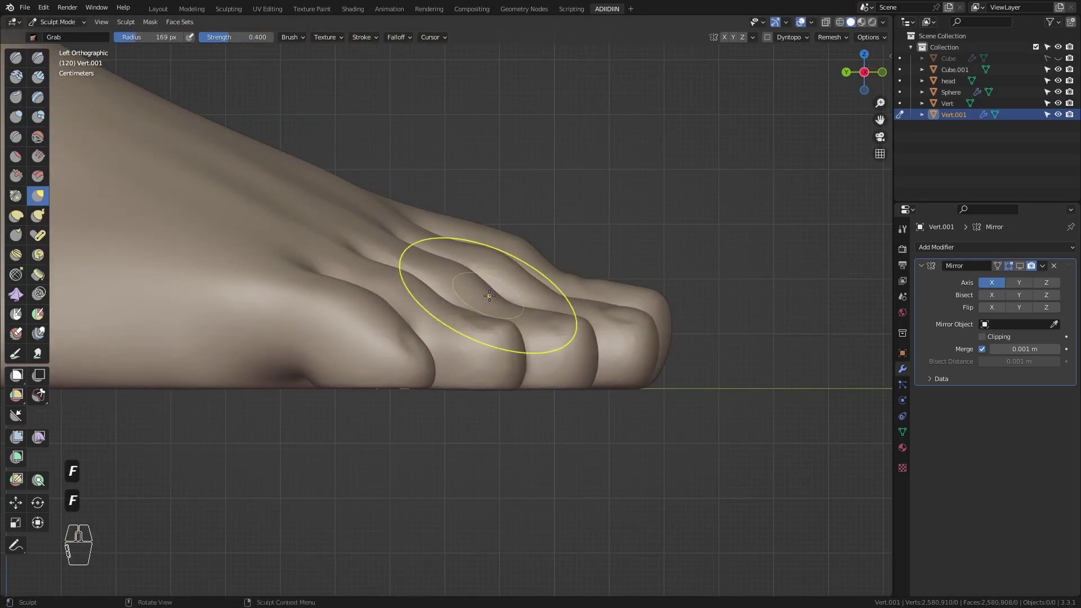
key("f")
left_click(520, 336)
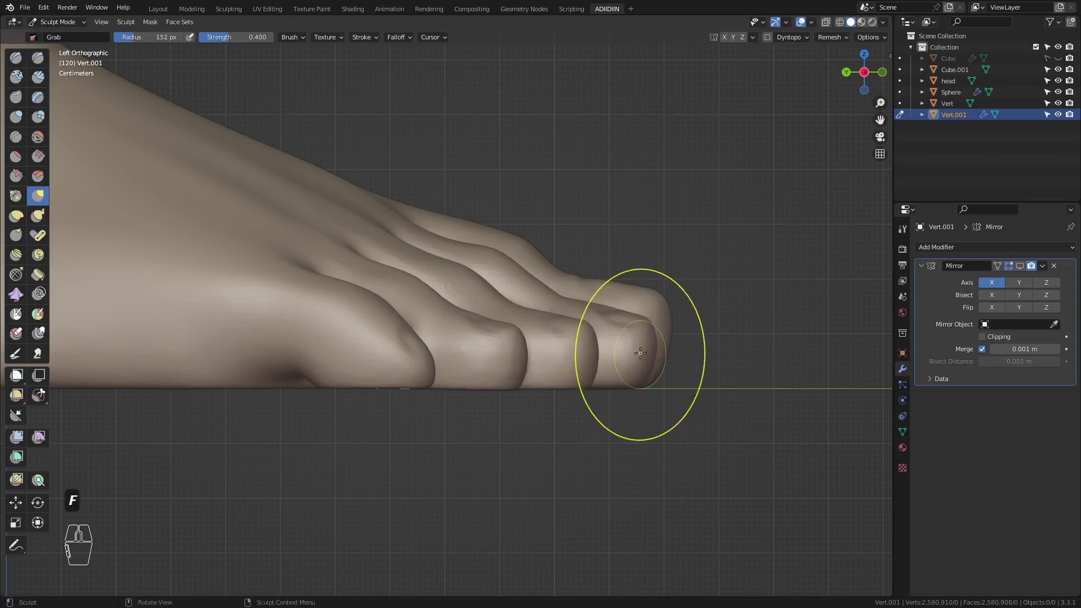
- Reposition the toes in the front view with the Grab brush
key("KP_1")
key("f")
left_click(460, 331)
key("f")
left_click(684, 313)
- Shape the big toe's profile in the right side view with a 143 px Grab brush
key("KP_3")
scroll(224, 254, "down", 1)
key("f")
left_click(352, 294)
key("f")
left_click(366, 288)
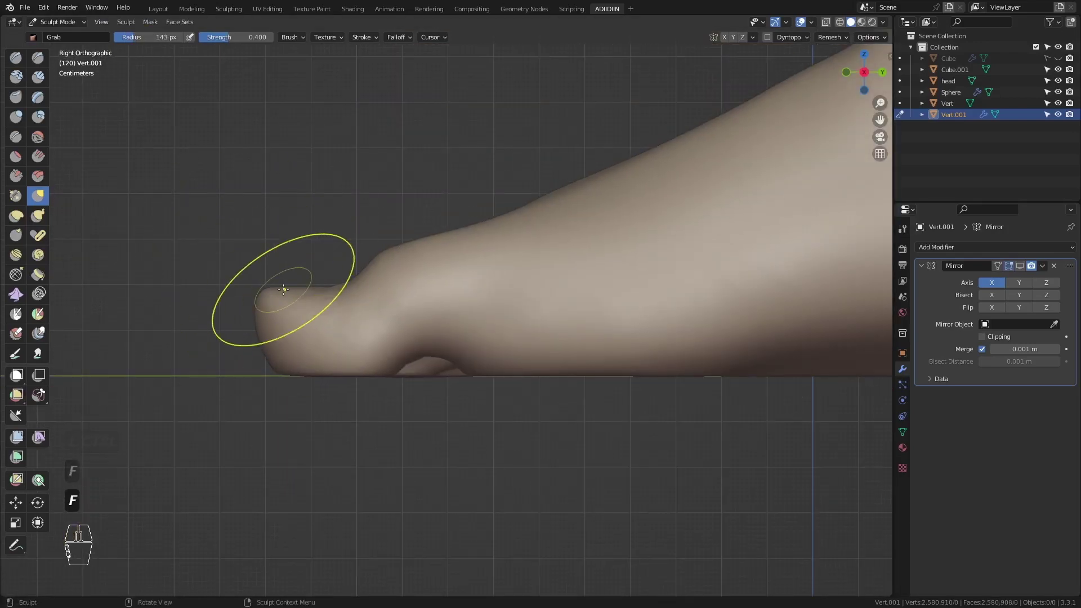
- Adjust the smaller toes in the front view with a 116 px Grab brush
key("KP_1")
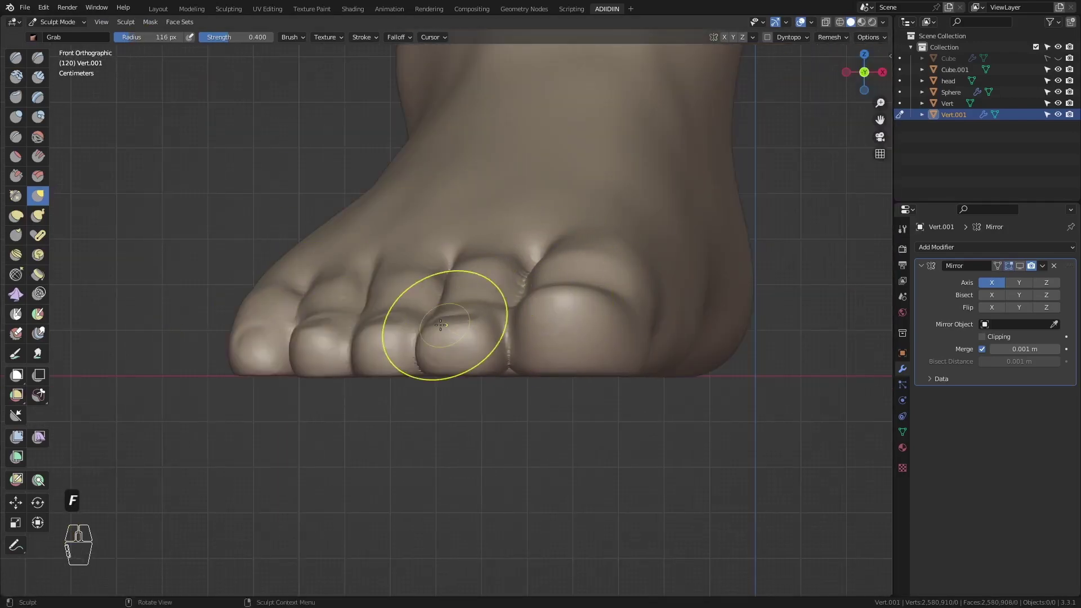
key("f")
left_click(392, 309)
- Refine the toes and forefoot from angled views with a 131 px Grab brush
middle_click_drag(372, 236, 449, 292)
key("f")
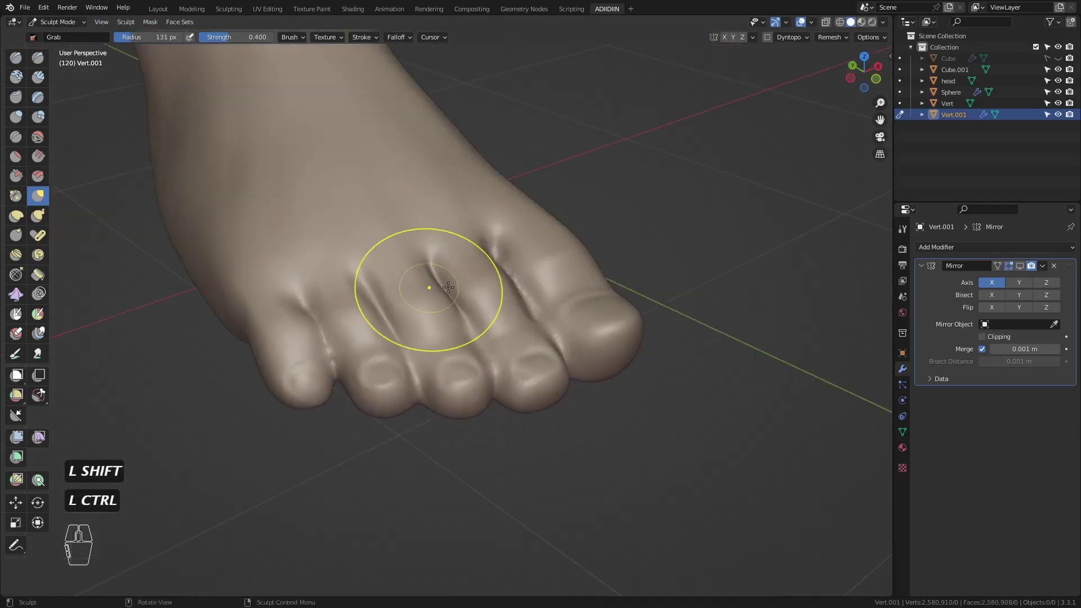
left_click(512, 292)
middle_click_drag(535, 332, 512, 366)
mouse_move(478, 316)
middle_mouse_down()
mouse_move(441, 343)
mouse_move(436, 371)
middle_mouse_up()
key("f")
left_click(521, 328)
- Sharpen the toenail edges with a 48 px Draw Sharp brush and touch up the toes with Inflate/Deflate
middle_click_drag(521, 329, 465, 293, "shift")
left_click(38, 57)
middle_click_drag(553, 338, 554, 316, "ctrl")
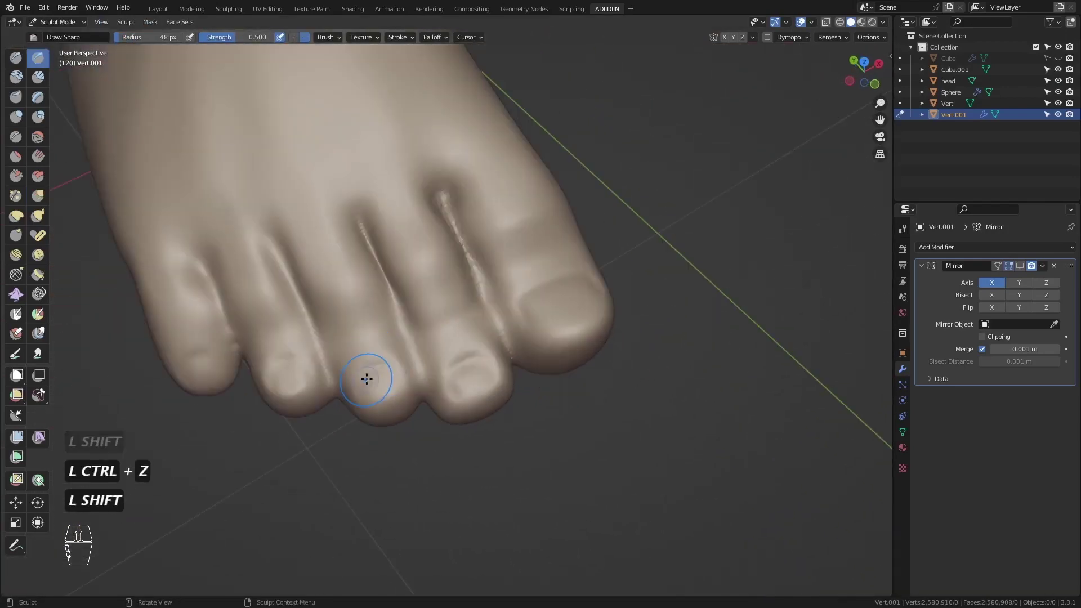
middle_click_drag(294, 369, 242, 363)
key("f")
key("f")
left_click(16, 116)
mouse_move(554, 332)
middle_mouse_down()
mouse_move(515, 338)
mouse_move(526, 319)
mouse_move(251, 332)
mouse_move(324, 388)
middle_mouse_up()
- Carve grooves between the tendons on top of the foot with 61 px Clay Strips and smooth them
left_click(37, 77)
left_click_drag(419, 357, 352, 263)
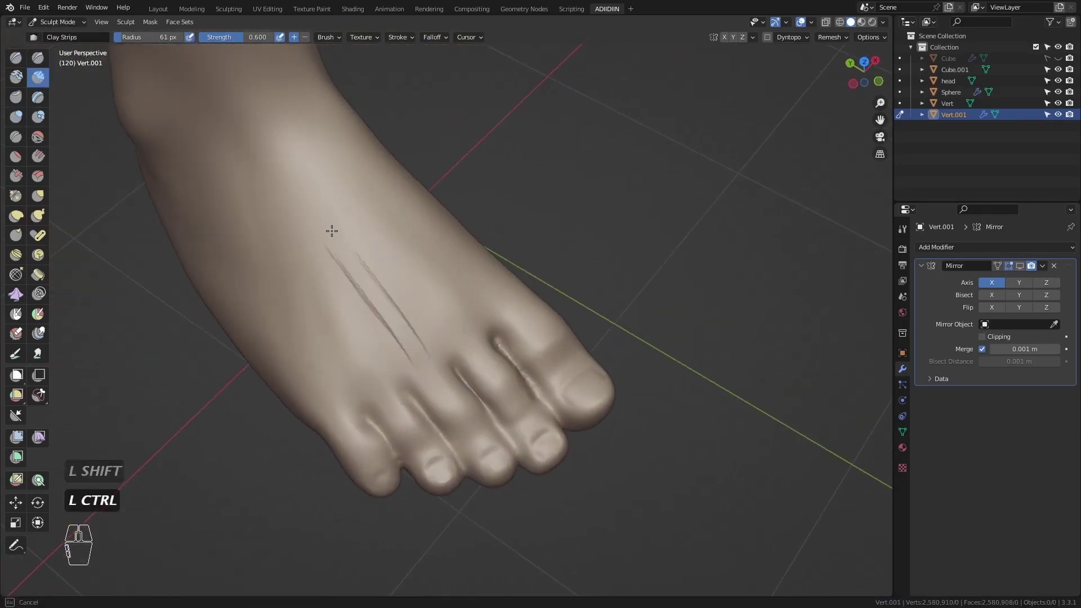
middle_click_drag(396, 261, 369, 259)
left_click_drag(389, 230, 457, 338)
left_click_drag(368, 251, 395, 344, "shift")
- Define the big toe's tendon along the instep with 61 px Clay Strips and smooth the strokes
middle_click_drag(394, 343, 527, 233)
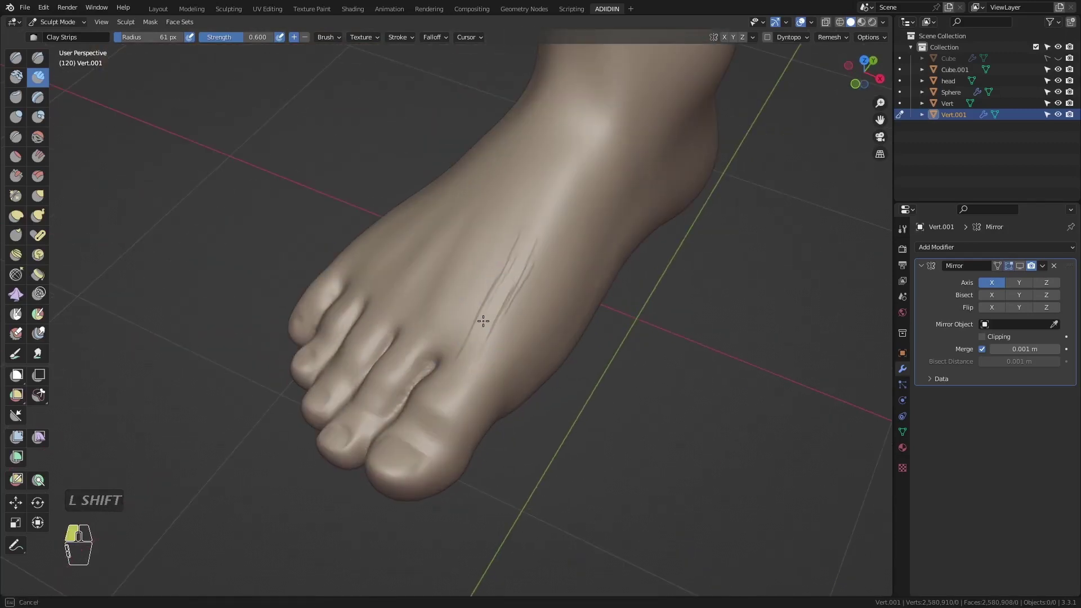
middle_click_drag(490, 349, 382, 201)
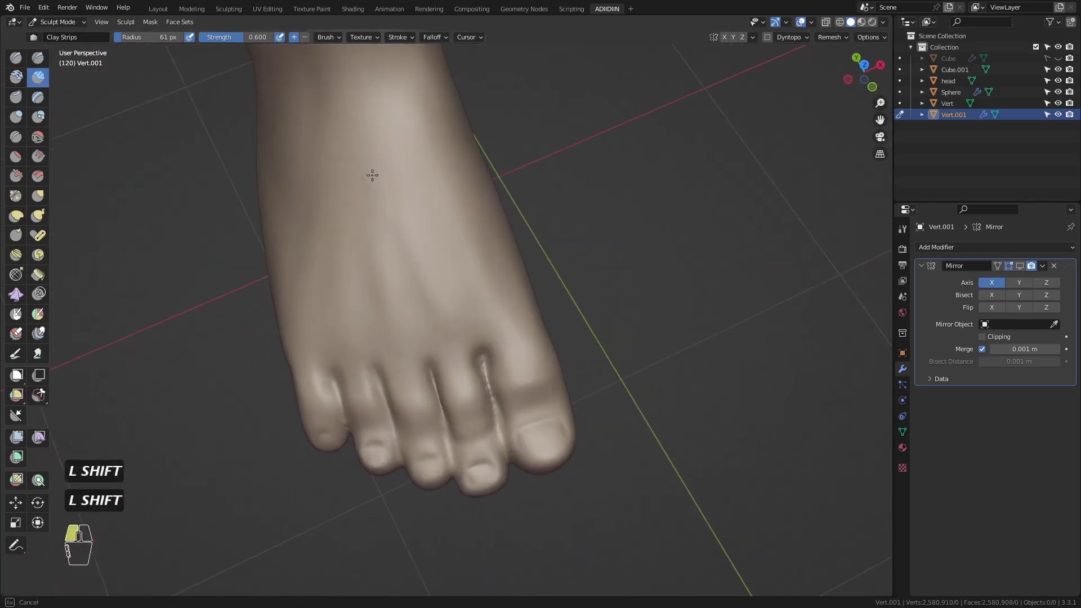
key("KP_1")
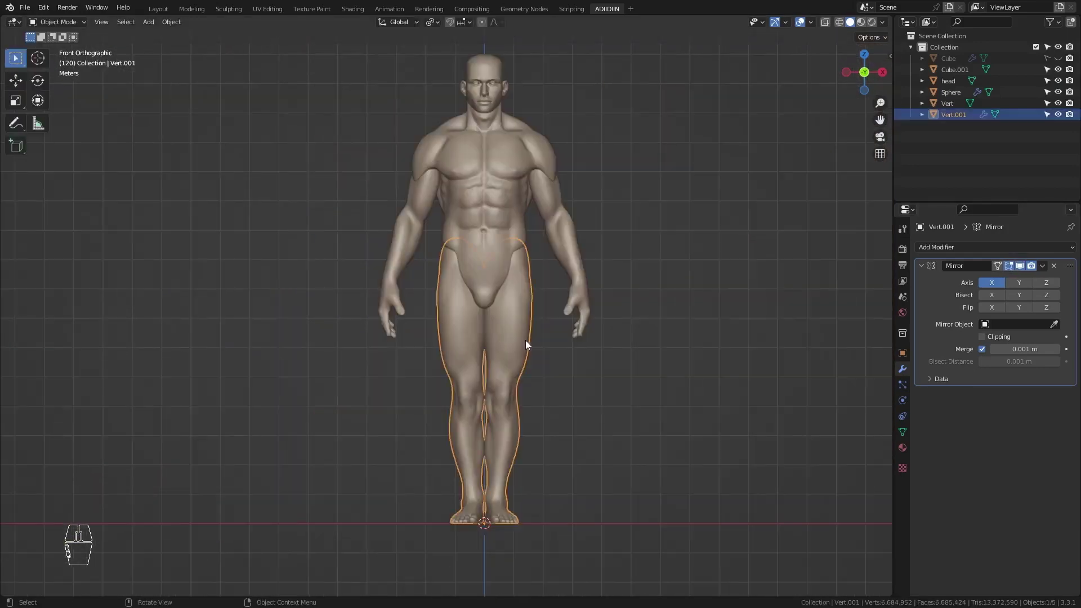
- Mask the leg from the thigh down to the foot in Sculpt Mode and invert the mask
key("ctrl+Tab")
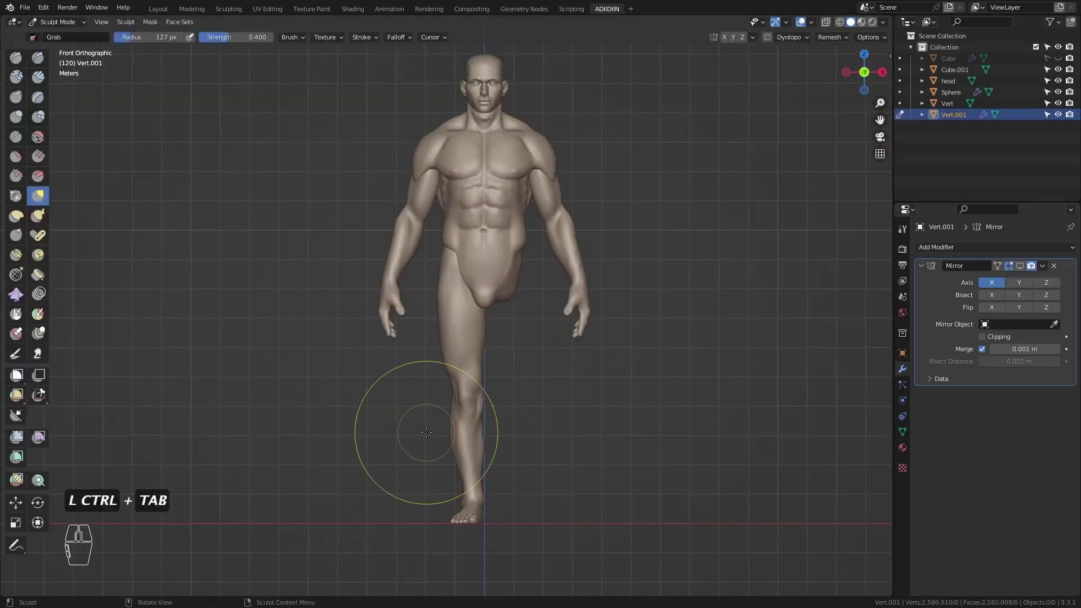
key("f")
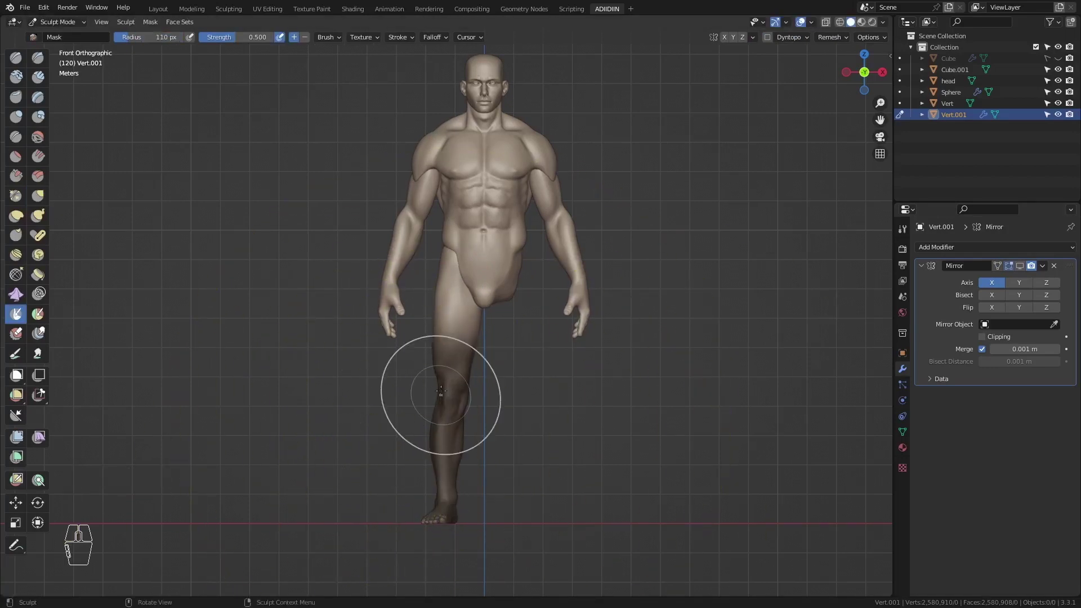
key("KP_3")
key("ctrl+KP_1")
key("KP_1")
key("KP_1")
key("ctrl+i")
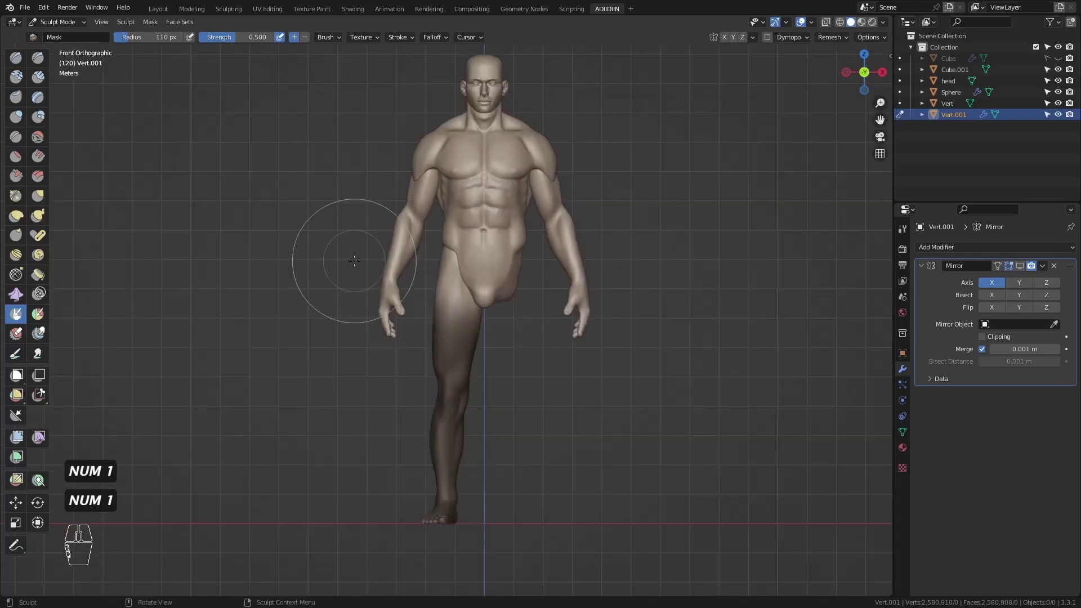
- Set the transform pivot to the unmasked area, rotate the leg slightly in the front view, and clear the mask
left_click(38, 522)
left_click(125, 22)
mouse_move(152, 83)
left_click(270, 95)
left_click_drag(425, 399, 423, 408)
key("alt+m")
- Refine the knee area with the Grab and Crease brushes
key("g")
mouse_move(423, 408)
middle_mouse_down("ctrl")
mouse_move(423, 361)
mouse_move(396, 319)
middle_mouse_up("ctrl")
middle_click_drag(473, 338, 444, 360)
key("shift+c")
key("f")
key("f")
left_click(481, 315)
mouse_move(481, 314)
middle_mouse_down()
mouse_move(447, 240)
mouse_move(459, 248)
mouse_move(451, 253)
middle_mouse_up()
key("KP_1")
key("f")
key("KP_1")
- Build up the knee with 55 px Clay Strips and smooth the strokes
left_click(38, 77)
key("f")
left_click_drag(451, 248, 455, 293)
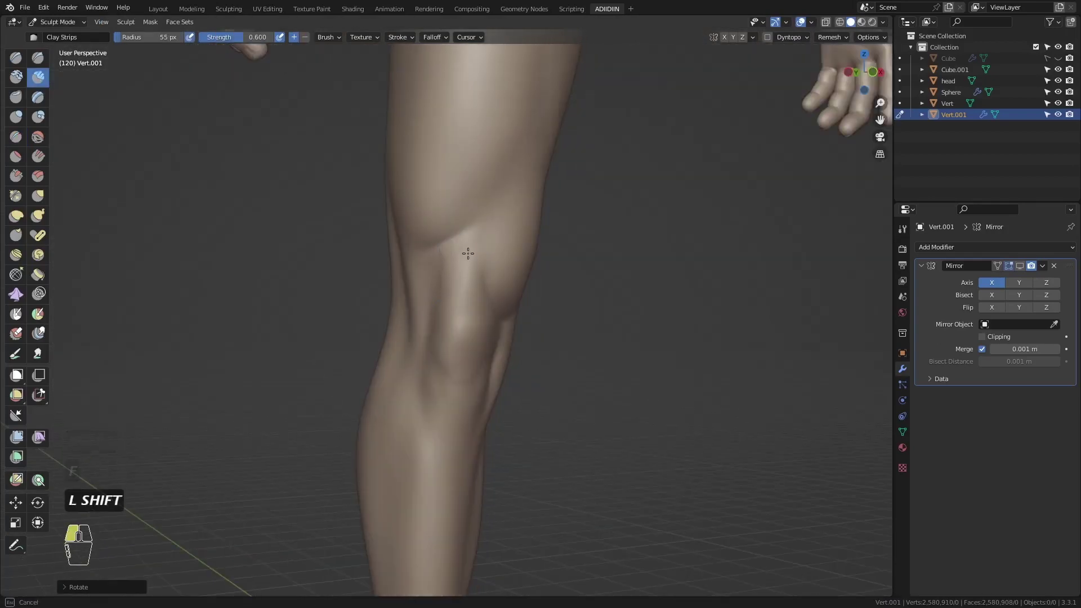
- Display the mirrored leg in the viewport, switch sculpting to another body part, and adjust the viewport overlays
key("KP_1")
left_click(1020, 266)
key("g")
key("alt+q")
left_click(812, 22)
left_click(742, 304)
- Refine the figure's shapes with varying brush sizes, undo one stroke, and work on the side profile
key("f")
key("f")
mouse_move(597, 360)
middle_mouse_down("ctrl")
mouse_move(608, 282)
mouse_move(617, 338)
middle_mouse_up("ctrl")
key("ctrl+z")
key("f")
key("KP_3")
key("f")
key("f")
middle_click_drag(442, 237, 485, 309, "ctrl")
- Adjust the figure's front proportions with a resized brush and undo the unwanted stroke
key("KP_1")
mouse_move(476, 225)
middle_mouse_down("ctrl")
mouse_move(475, 270)
mouse_move(455, 280)
middle_mouse_up("ctrl")
key("shift+c")
key("f")
key("ctrl+z")
middle_click_drag(469, 196, 418, 270)
key("f")
- Switch sculpting to the torso and enable X-axis symmetry
key("KP_1")
key("alt+q")
middle_click_drag(367, 336, 394, 282, "ctrl")
key("shift+c")
key("f")
key("f")
left_click(725, 37)
- Refine the back of the torso with a 73 px Inflate brush and smooth the surface
middle_click_drag(474, 370, 442, 338, "shift")
key("f")
middle_click_drag(442, 338, 442, 372, "ctrl")
middle_click_drag(450, 467, 456, 411, "ctrl")
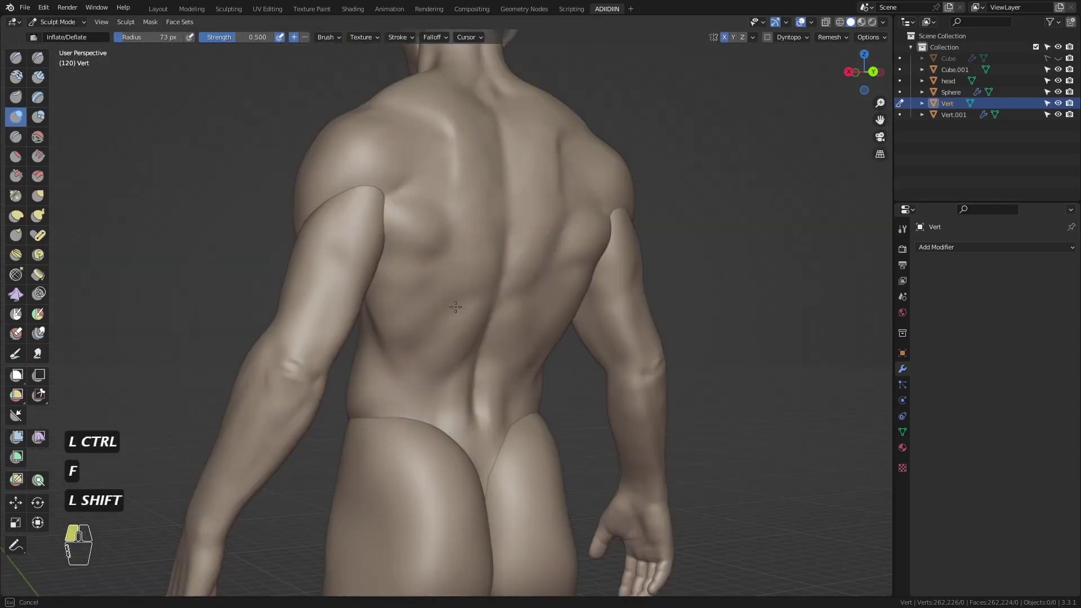
- Carve and smooth the rear armpit area where the upper arm meets the back
middle_click_drag(445, 192, 388, 194)
left_click_drag(394, 169, 389, 189, "shift")
middle_click_drag(389, 188, 428, 194)
left_click_drag(372, 186, 362, 196, "ctrl")
middle_click_drag(362, 196, 394, 214)
mouse_move(293, 293)
middle_mouse_down("ctrl")
mouse_move(281, 368)
mouse_move(248, 361)
middle_mouse_up("ctrl")
middle_click_drag(447, 180, 461, 266, "shift")
key("shift+c")
key("f")
middle_click_drag(518, 293, 519, 261, "ctrl")
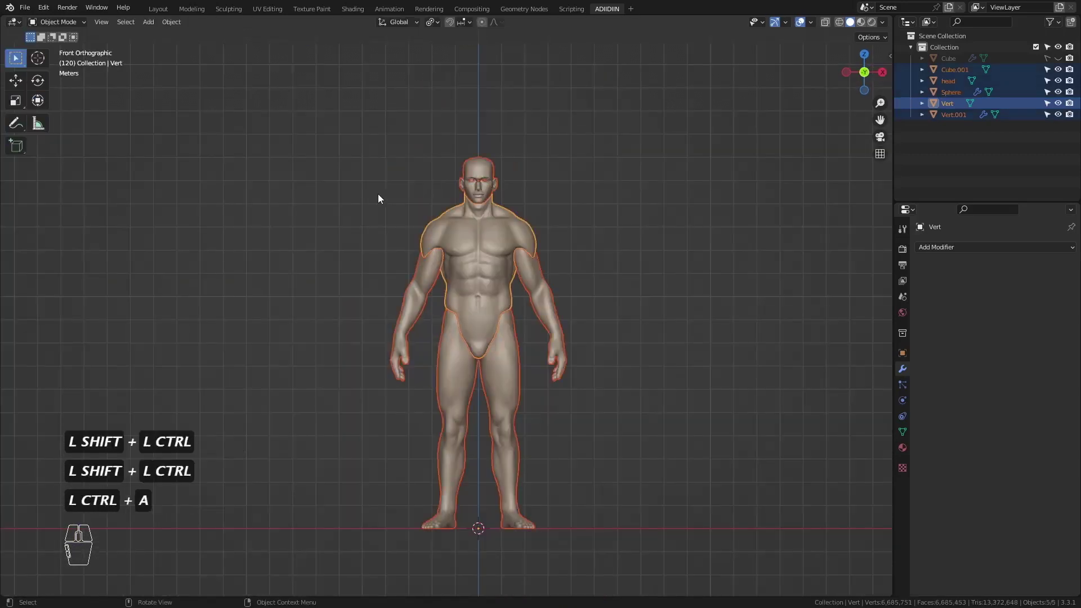
- Convert the torso, head, arms and legs to meshes and join them into one object, leaving out the Sphere
left_click_drag(363, 193, 564, 448)
middle_click_drag(444, 265, 478, 286, "shift")
right_click(477, 286)
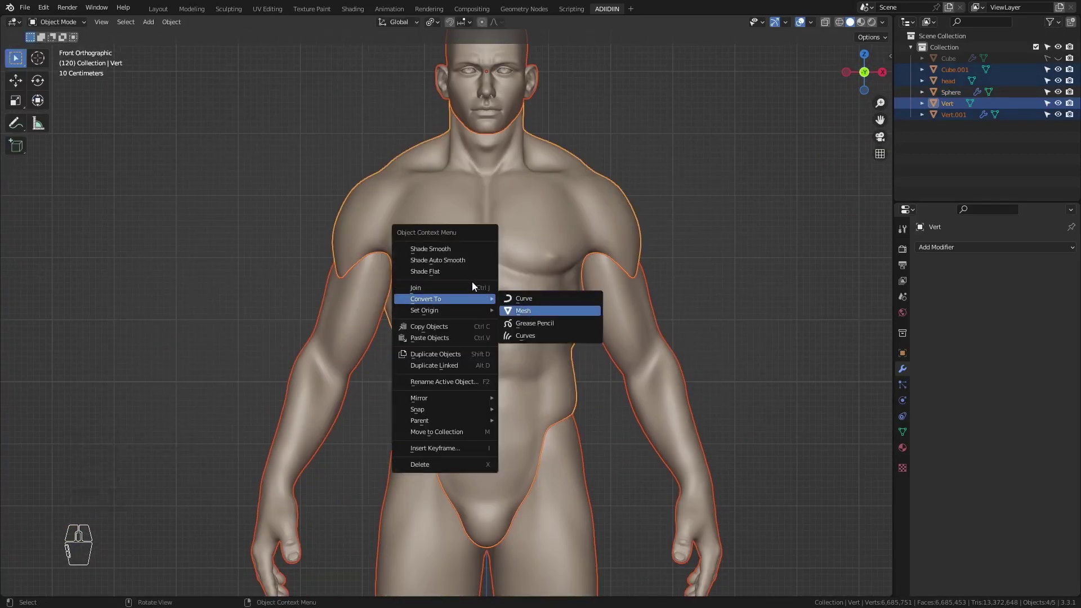
left_click(523, 311)
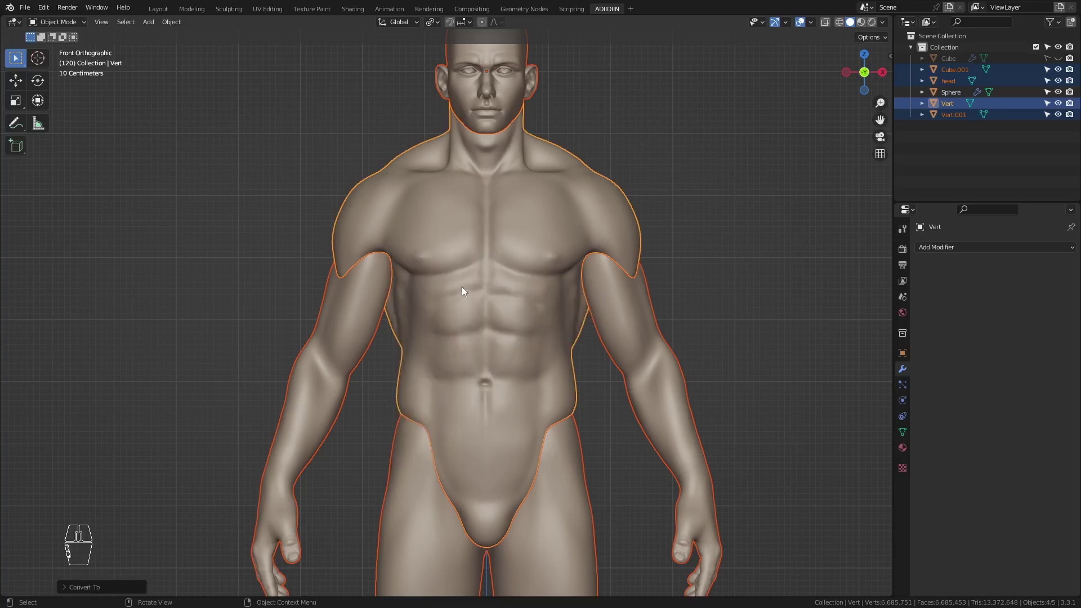
right_click(433, 277)
left_click(407, 277)
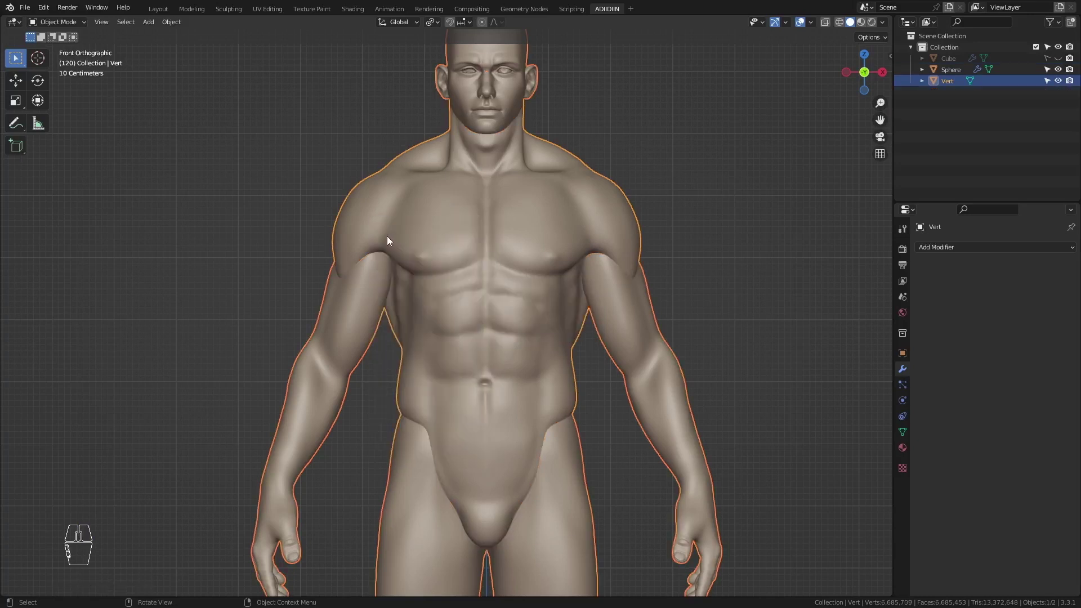
- Enter Sculpt Mode and remesh the joined body into one continuous surface
key("ctrl+Tab")
left_click(832, 37)
left_click(845, 59)
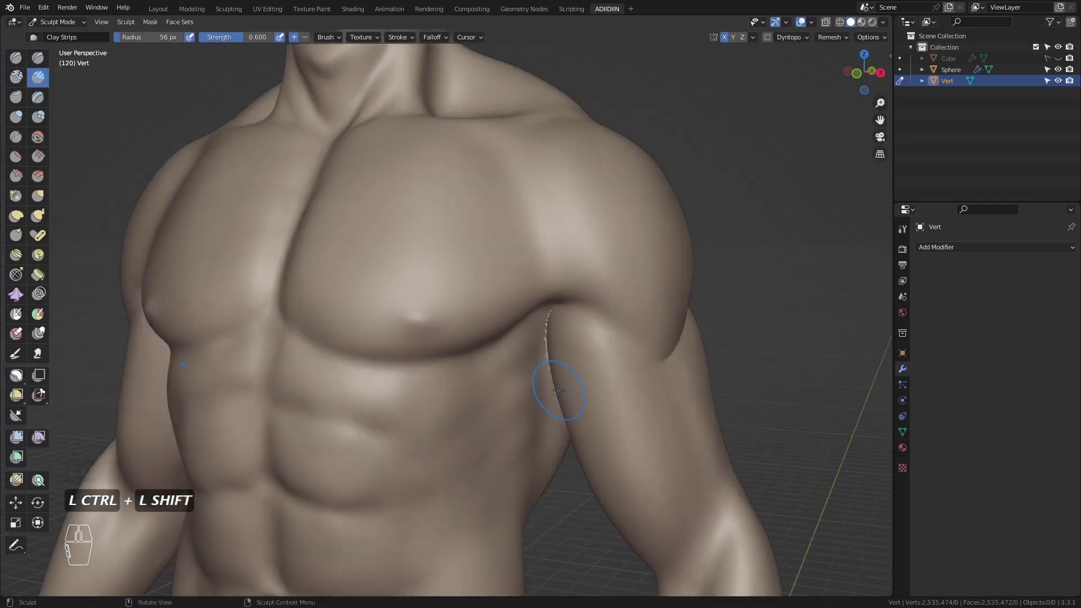
- Blend the front armpit seam between the torso and upper arm with 56 px Clay Strips and smoothing
left_click_drag(555, 387, 528, 352, "ctrl+shift")
middle_click_drag(545, 330, 398, 282)
middle_click_drag(351, 245, 343, 287, "ctrl")
mouse_move(344, 287)
middle_mouse_down()
mouse_move(327, 281)
mouse_move(343, 282)
middle_mouse_up()
- Blend the seam between the lower back and buttocks with 75 px Clay Strips, and smooth the sacrum
middle_click_drag(344, 282, 439, 248, "shift")
middle_click_drag(417, 349, 411, 247, "shift")
mouse_move(411, 248)
middle_mouse_down("ctrl")
mouse_move(410, 292)
mouse_move(414, 242)
middle_mouse_up("ctrl")
middle_click_drag(405, 237, 444, 276, "shift")
left_click_drag(420, 255, 435, 263)
middle_click_drag(327, 267, 490, 262)
left_click_drag(436, 260, 411, 265)
middle_click_drag(395, 270, 473, 273)
left_click_drag(463, 275, 425, 266)
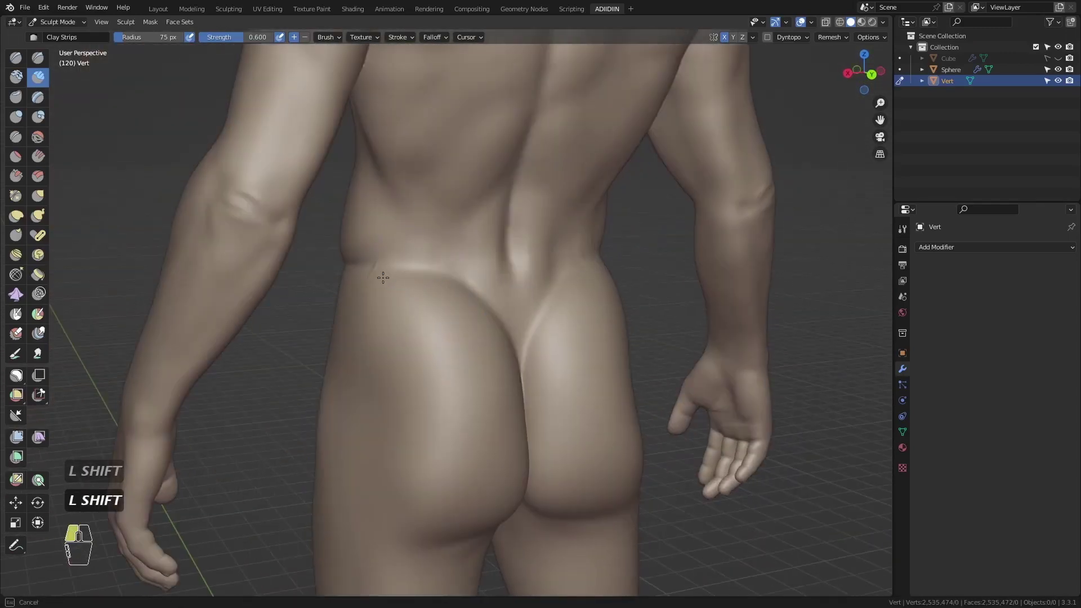
middle_click_drag(374, 259, 398, 273)
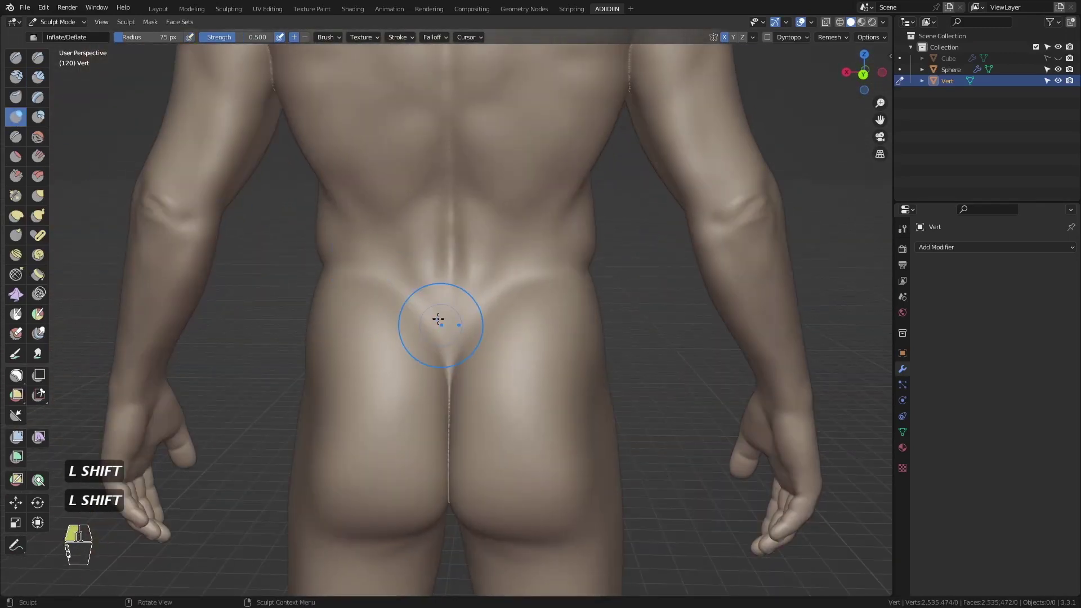
middle_click_drag(456, 347, 438, 295, "shift")
- Reshape the abdomen's profile in the side view with the Grab brush at about 175 px
key("f")
middle_click_drag(366, 265, 394, 285, "ctrl")
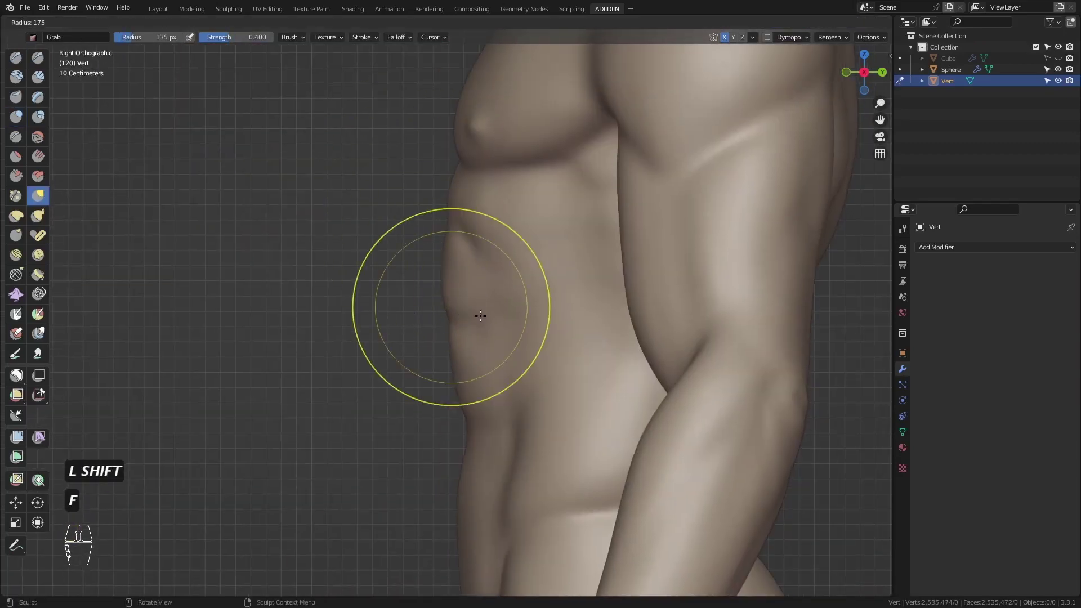
mouse_move(447, 309)
middle_mouse_down("ctrl")
mouse_move(411, 241)
mouse_move(424, 319)
mouse_move(366, 319)
middle_mouse_up("ctrl")
mouse_move(366, 318)
middle_mouse_down("ctrl")
mouse_move(338, 321)
mouse_move(338, 355)
middle_mouse_up("ctrl")
- Refine the torso with a resized Inflate brush and undo the unwanted stroke
left_click(16, 117)
middle_click_drag(338, 293, 344, 332, "ctrl")
key("f")
left_click(368, 333)
middle_click_drag(417, 304, 405, 296)
key("ctrl+z")
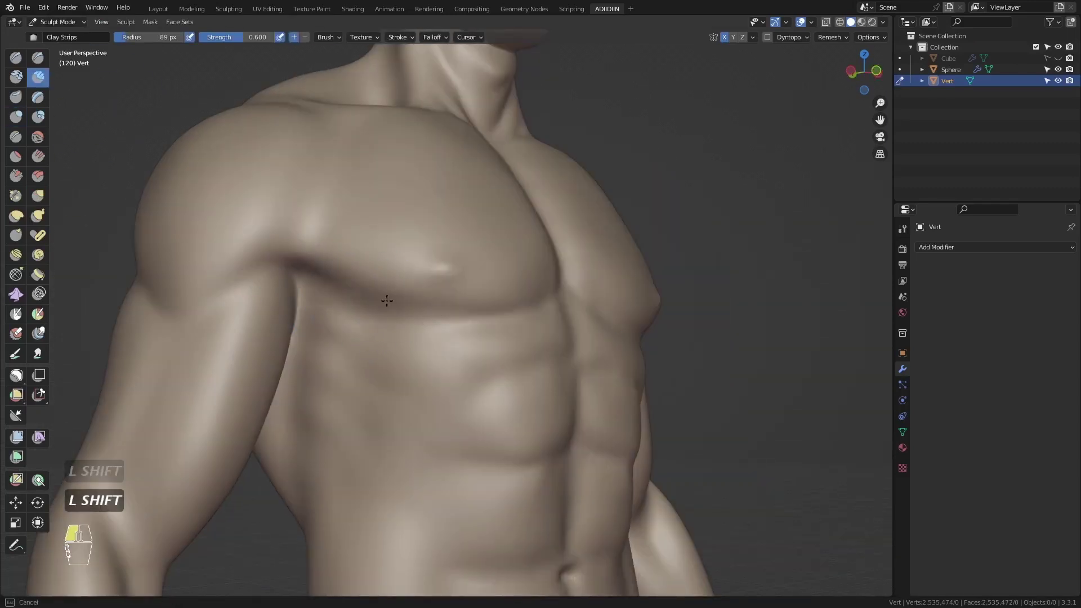